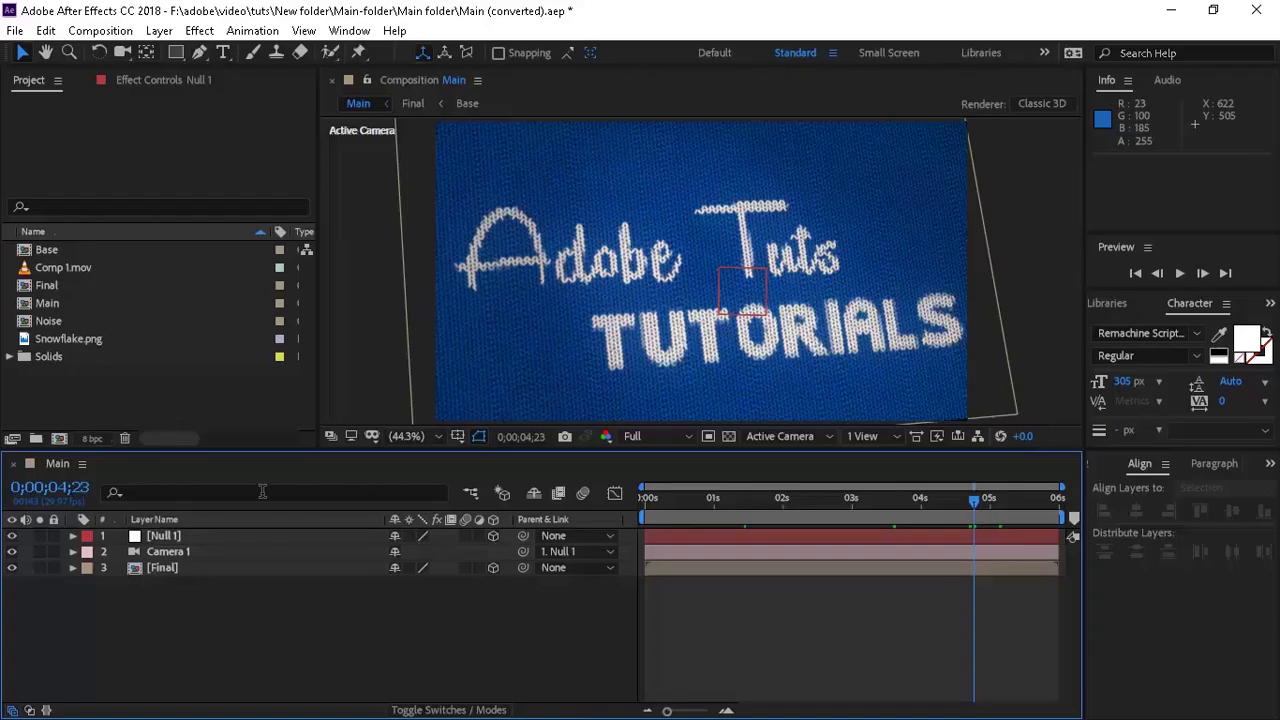
Create Comp 1 at 1280×720, 25 fps, with a duration of 0:00:10:00.
left_click(100, 30)
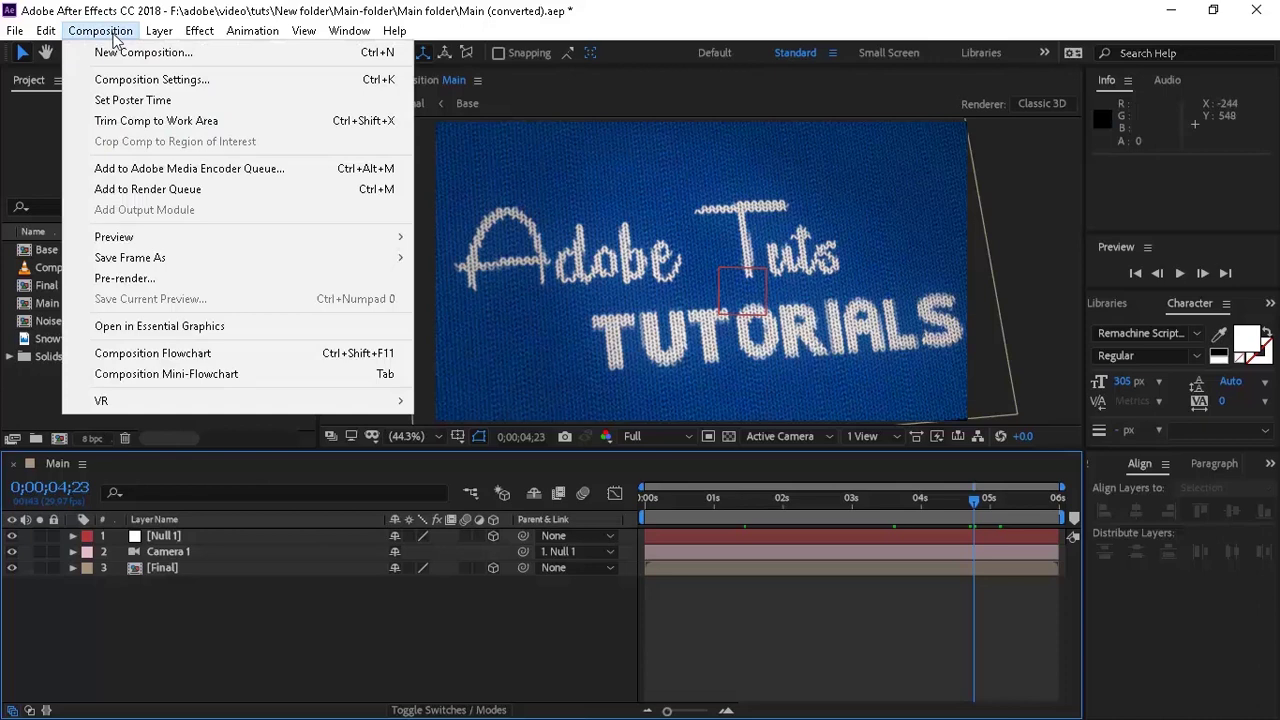
left_click(347, 54)
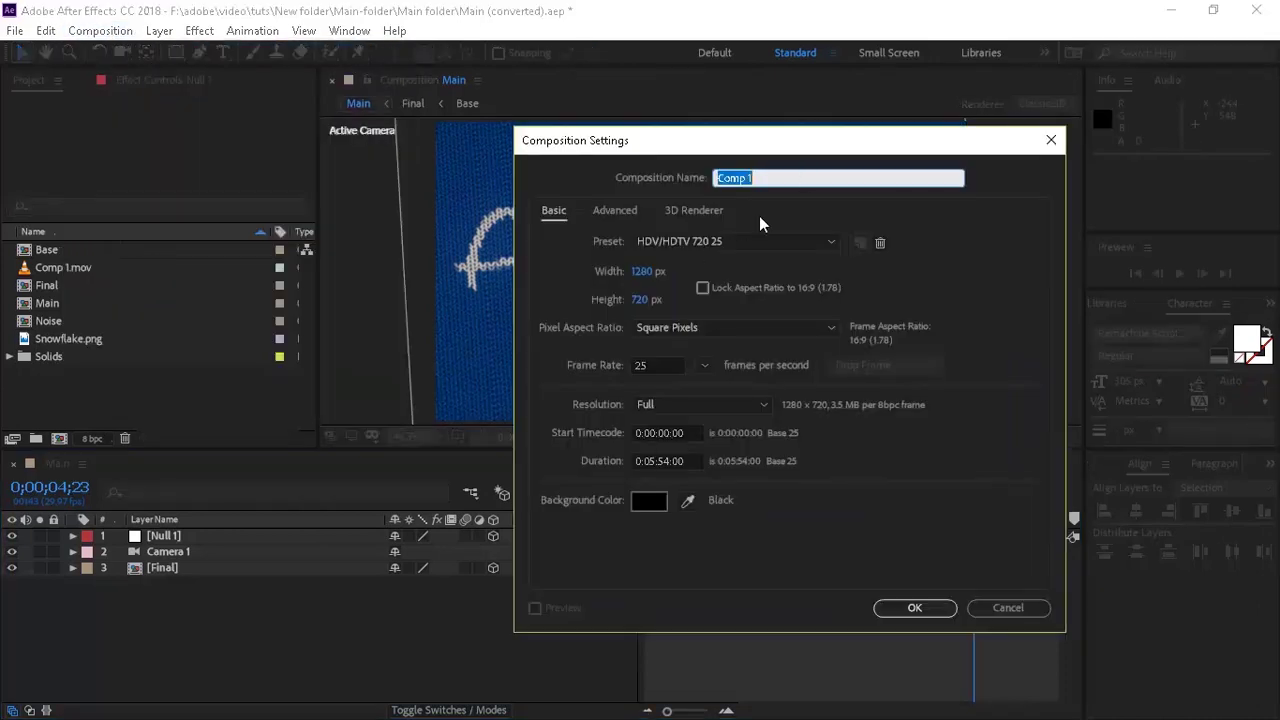
left_click(639, 270)
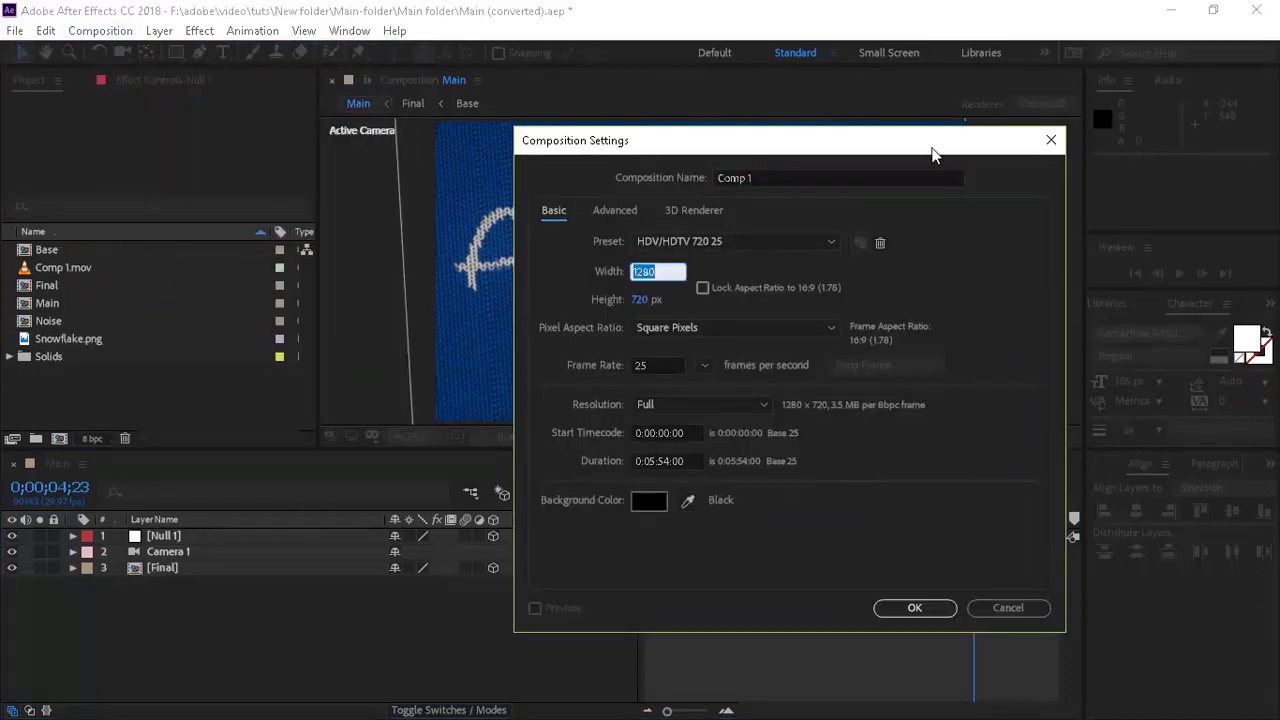
key("Tab")
key("Tab")
key("Tab")
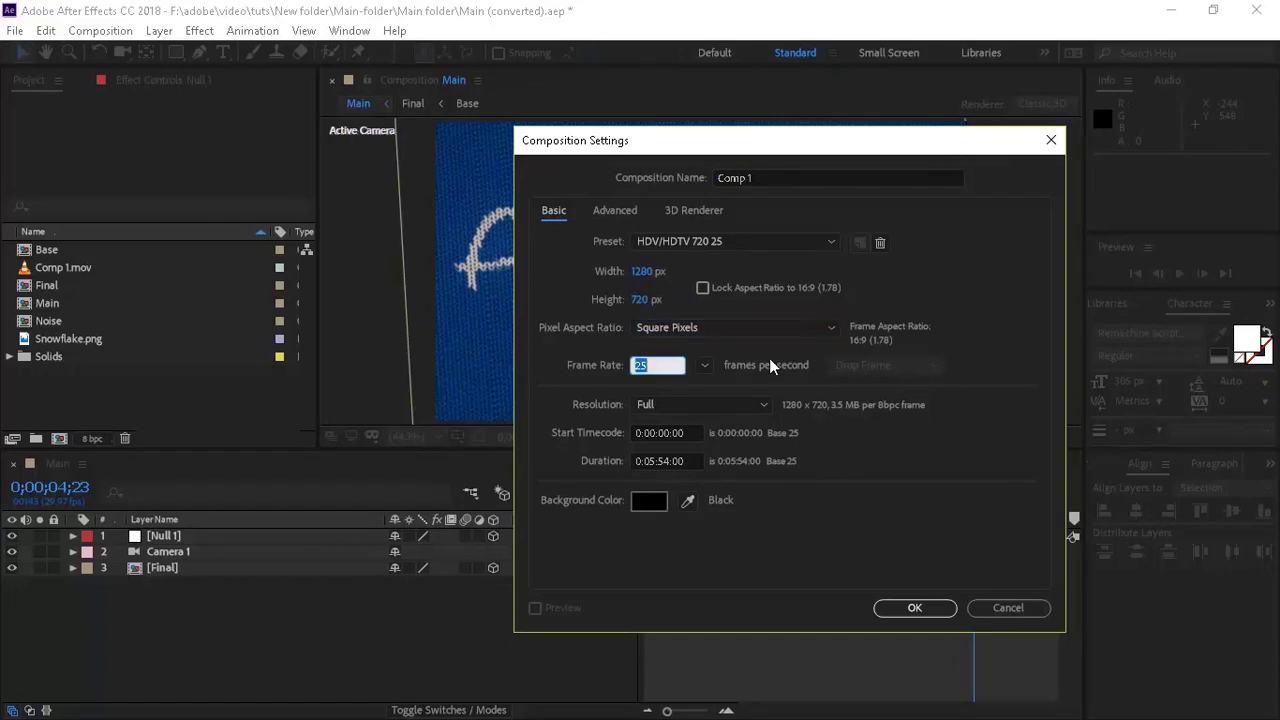
left_click(656, 461)
key("BackSpace")
type("0:")
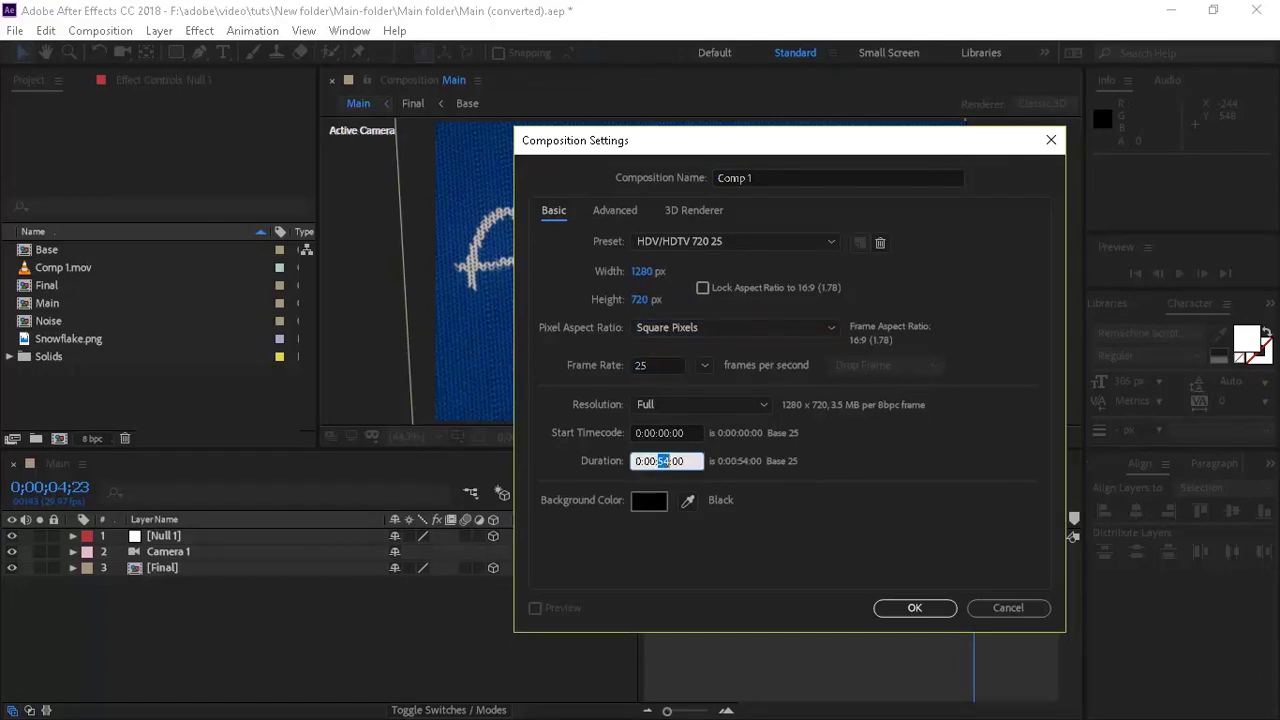
type("10")
left_click(903, 608)
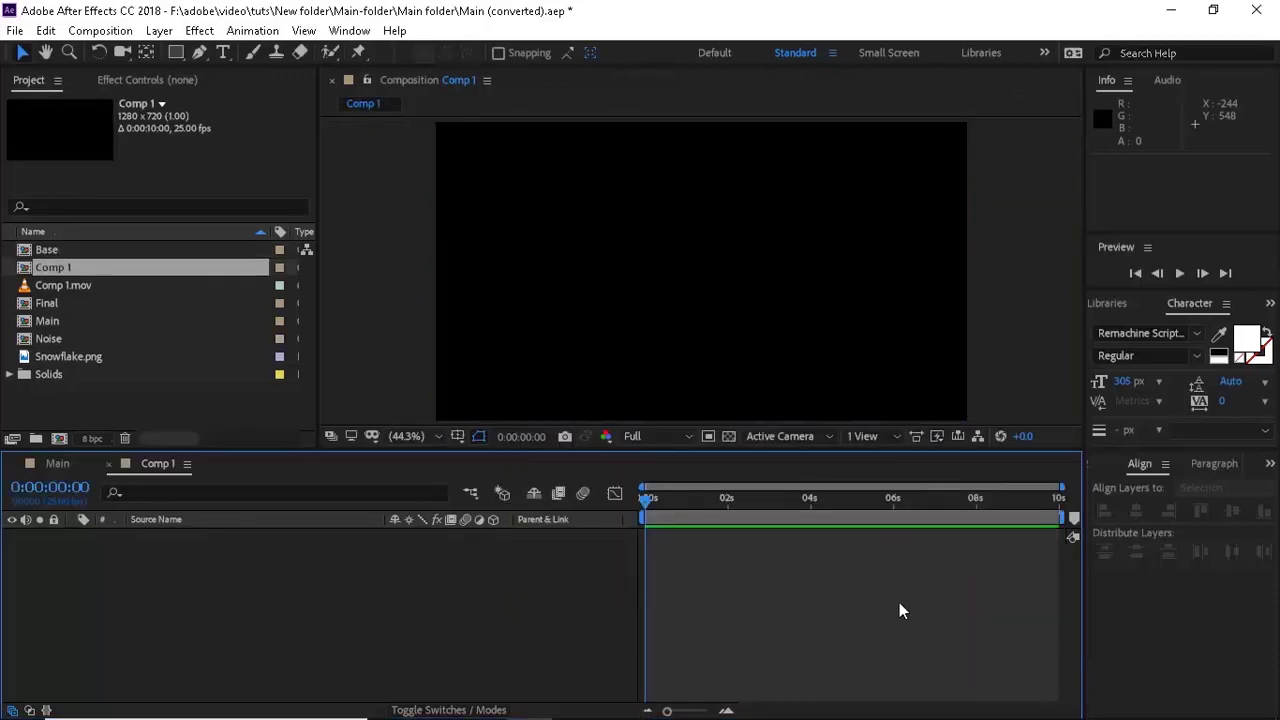
Add a full-frame solid named BG in medium blue 244F9E, with brightness 62.
key("ctrl+y")
type("BG")
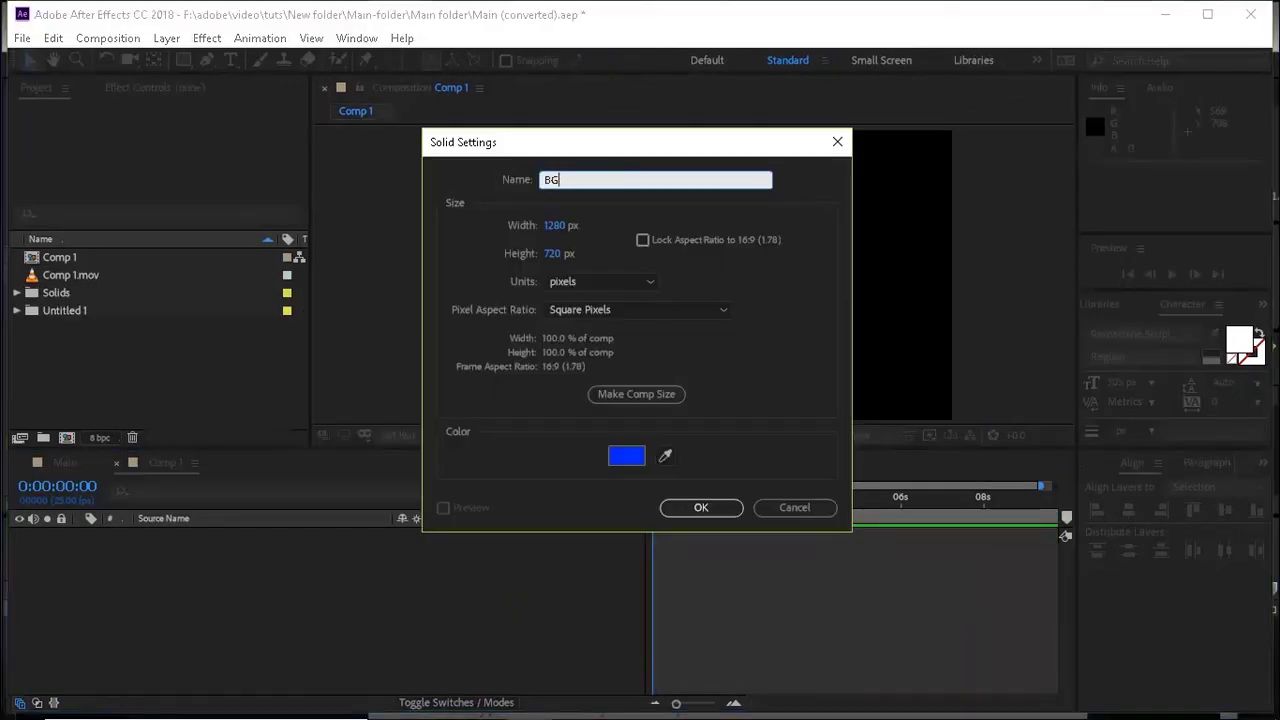
left_click(633, 458)
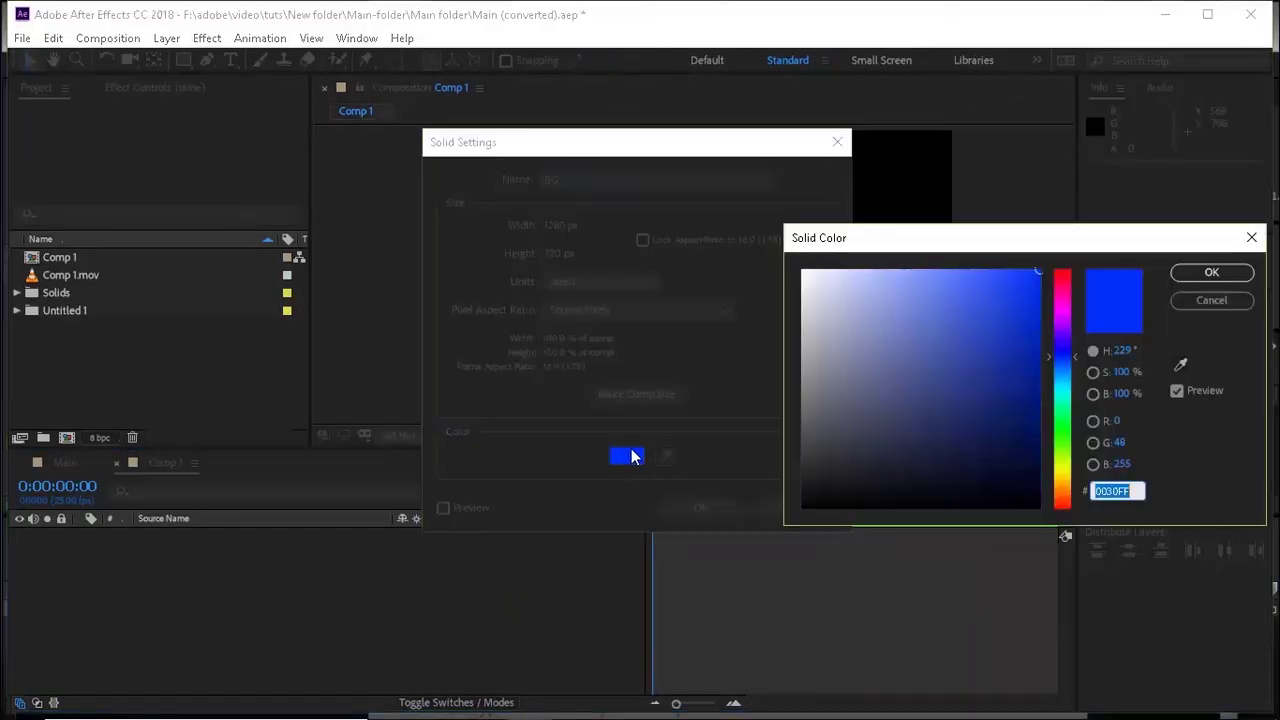
left_click(1001, 340)
left_click(985, 324)
left_click(1123, 350)
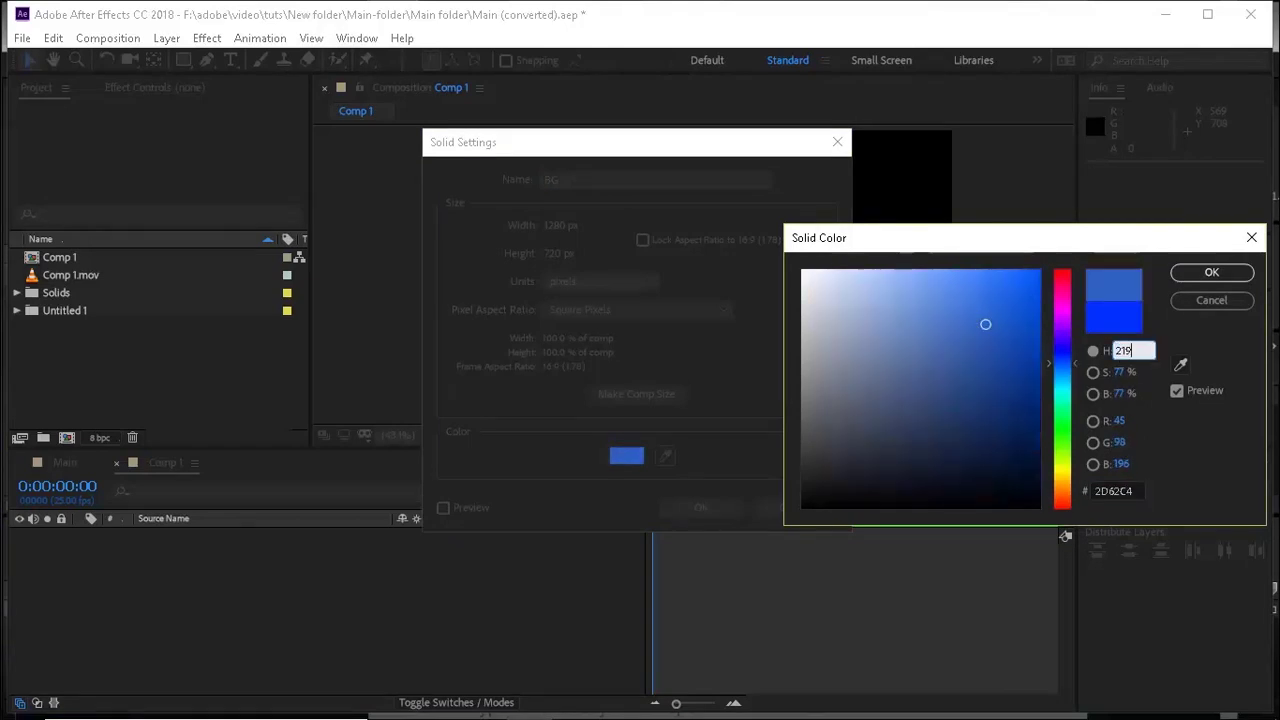
key("Tab")
key("Tab")
type("62")
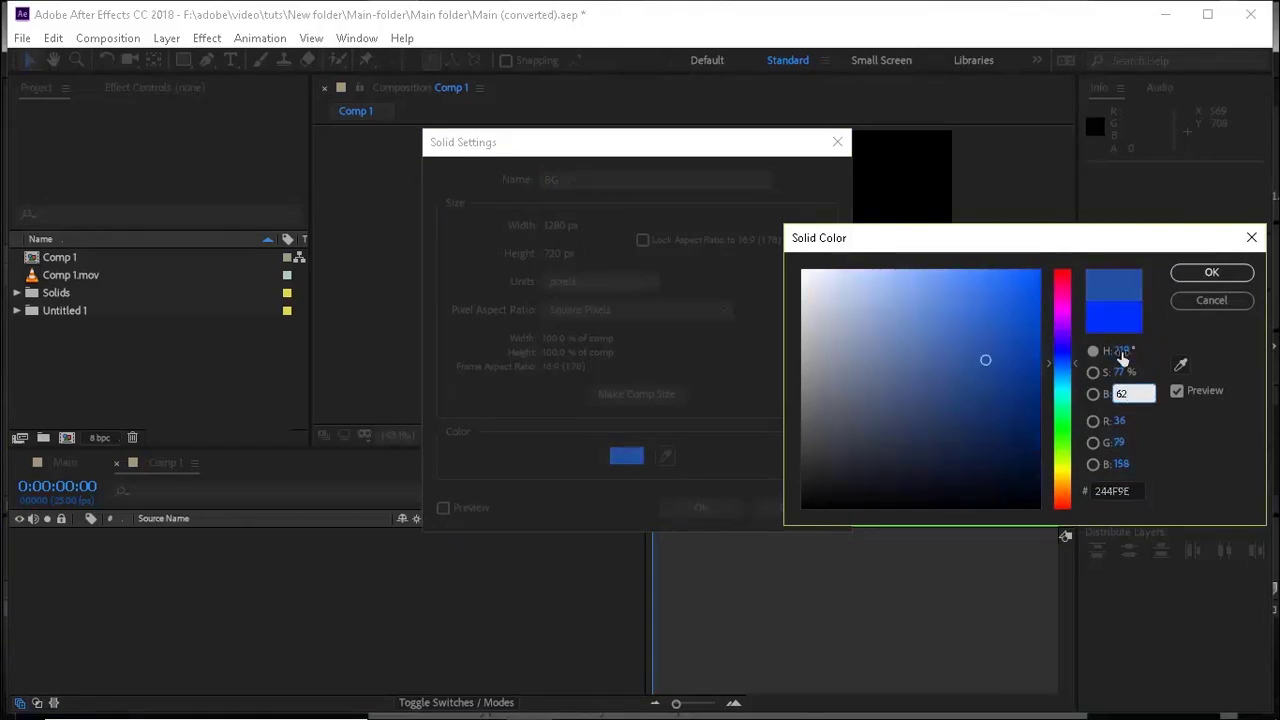
left_click(1218, 274)
left_click(700, 506)
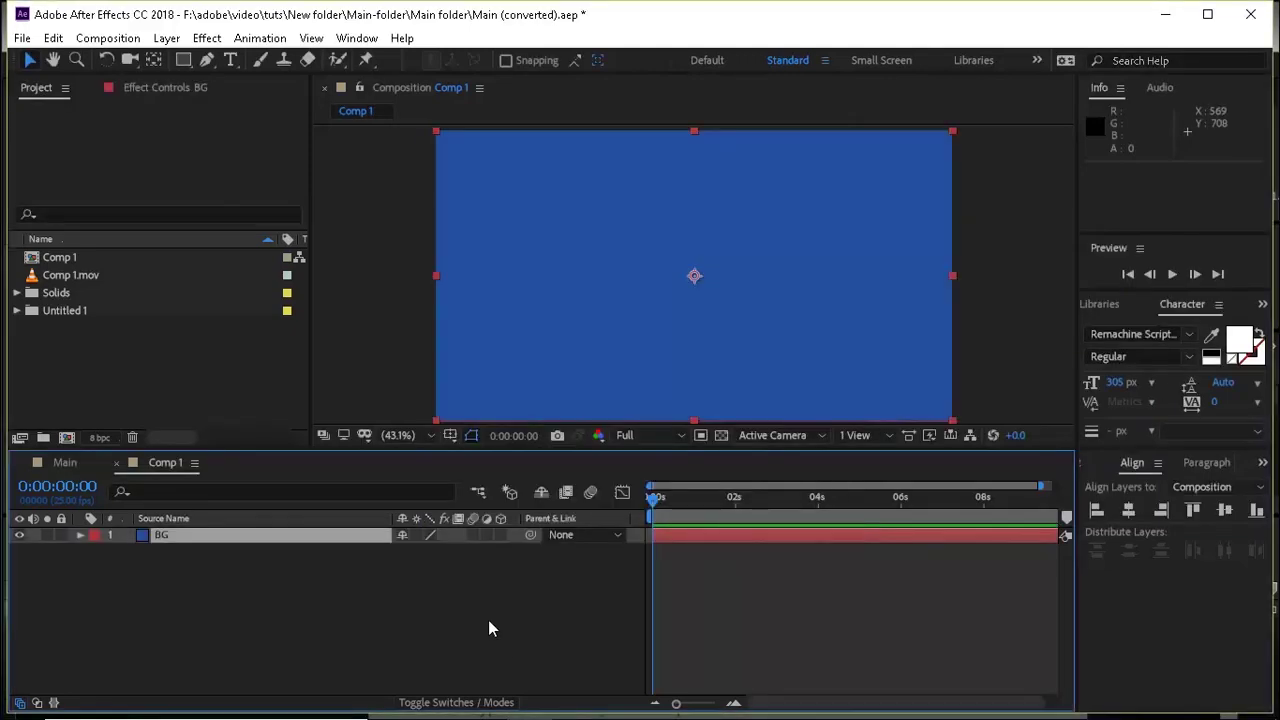
Preview the Comp 1.mov footage animation in its own viewer.
left_click(489, 628)
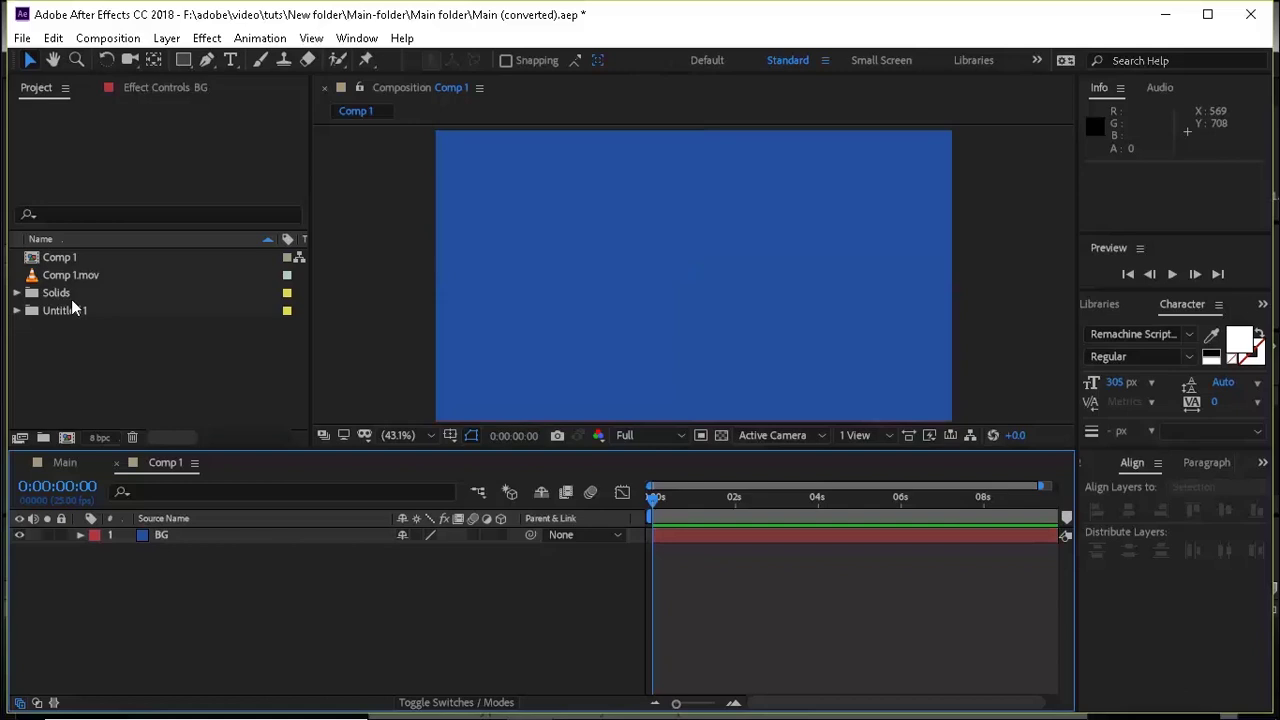
left_click(86, 274)
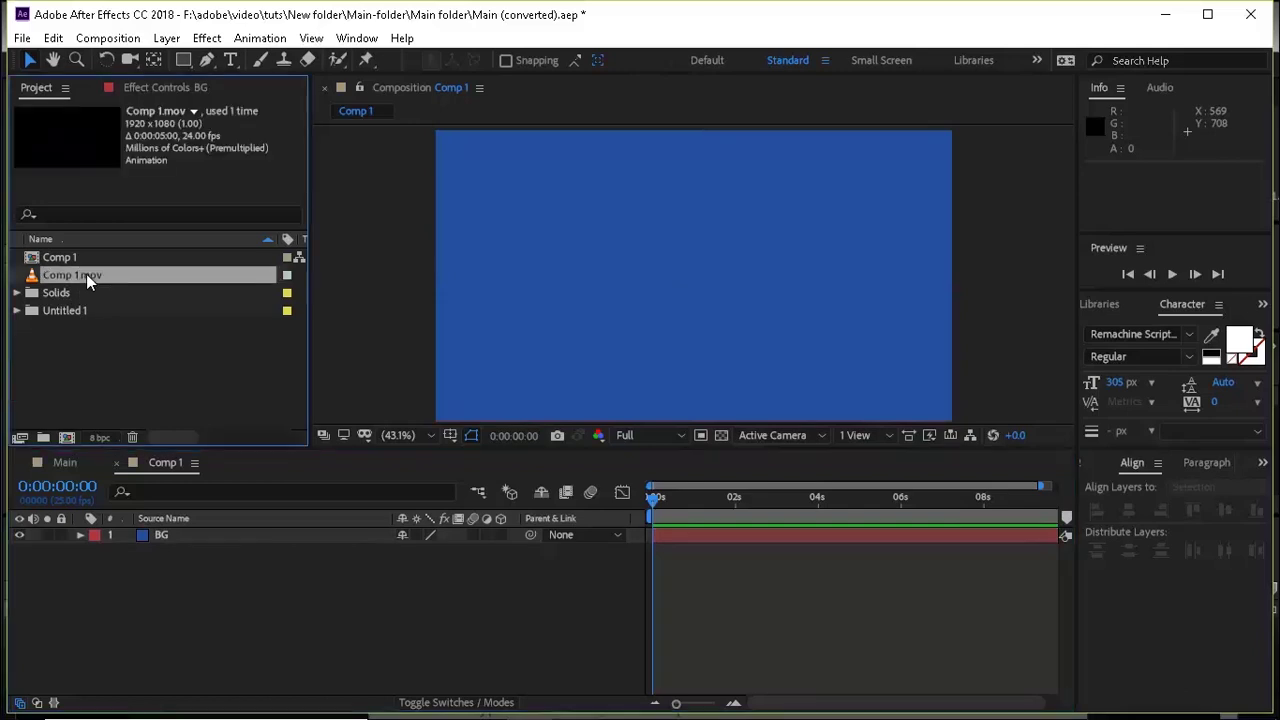
double_click(86, 274)
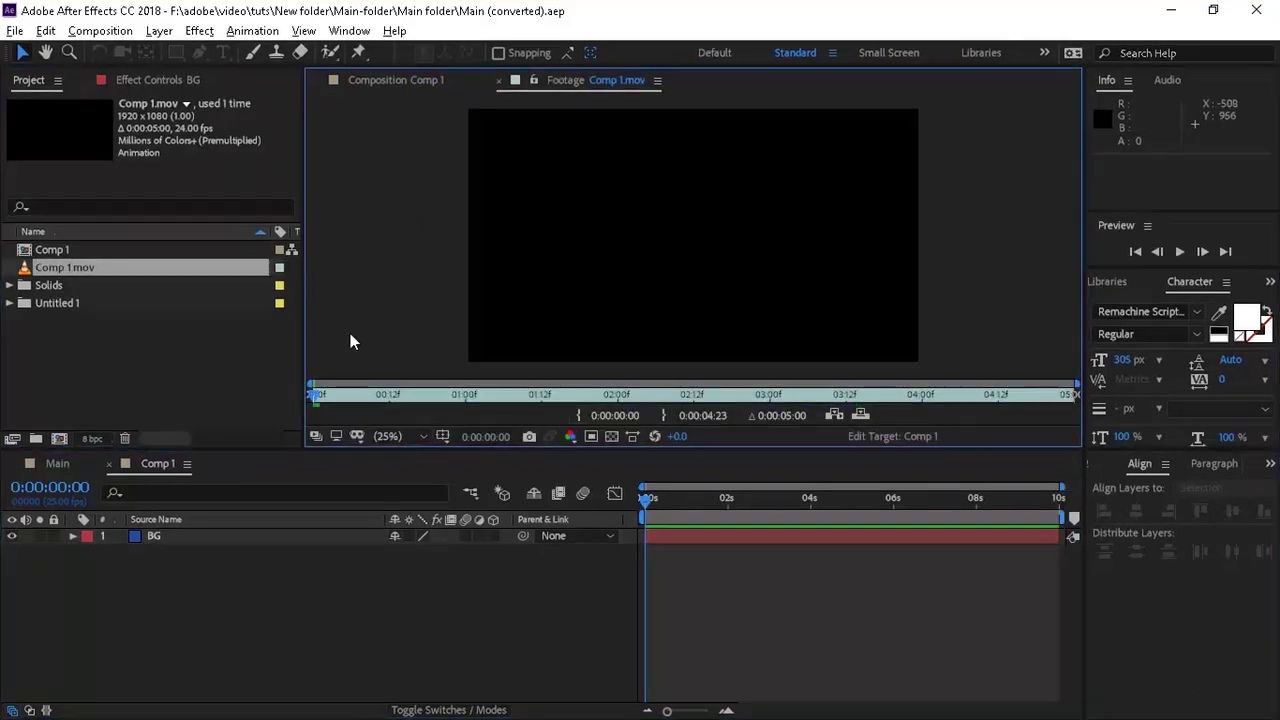
key("space")
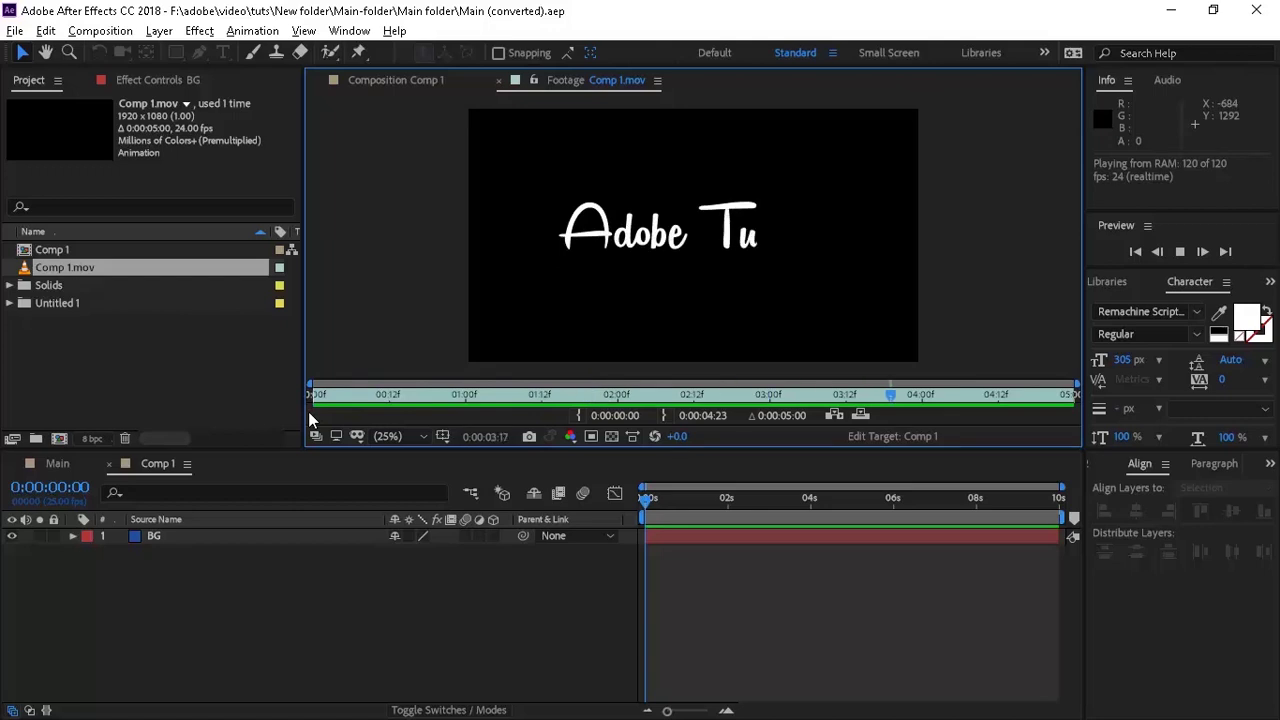
left_click(499, 80)
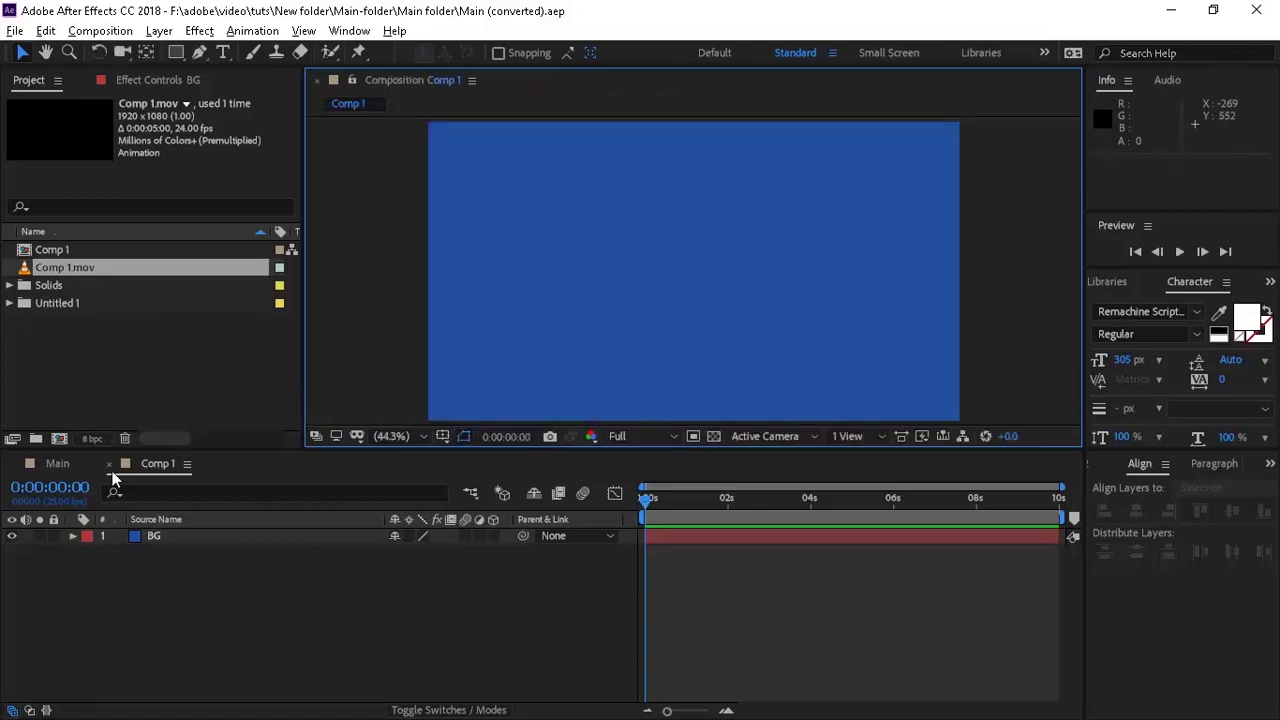
Place Comp 1.mov above BG and scale it down to 90%.
left_click_drag(125, 536, 121, 533)
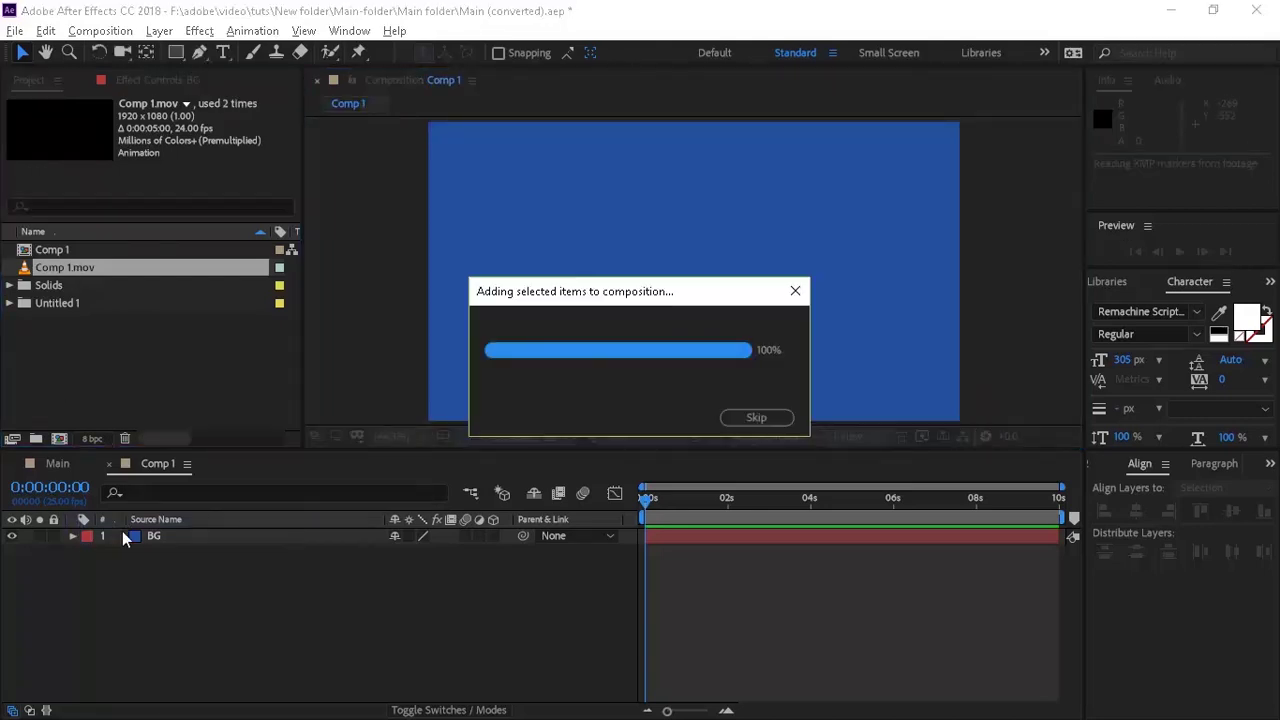
left_click_drag(701, 506, 851, 508)
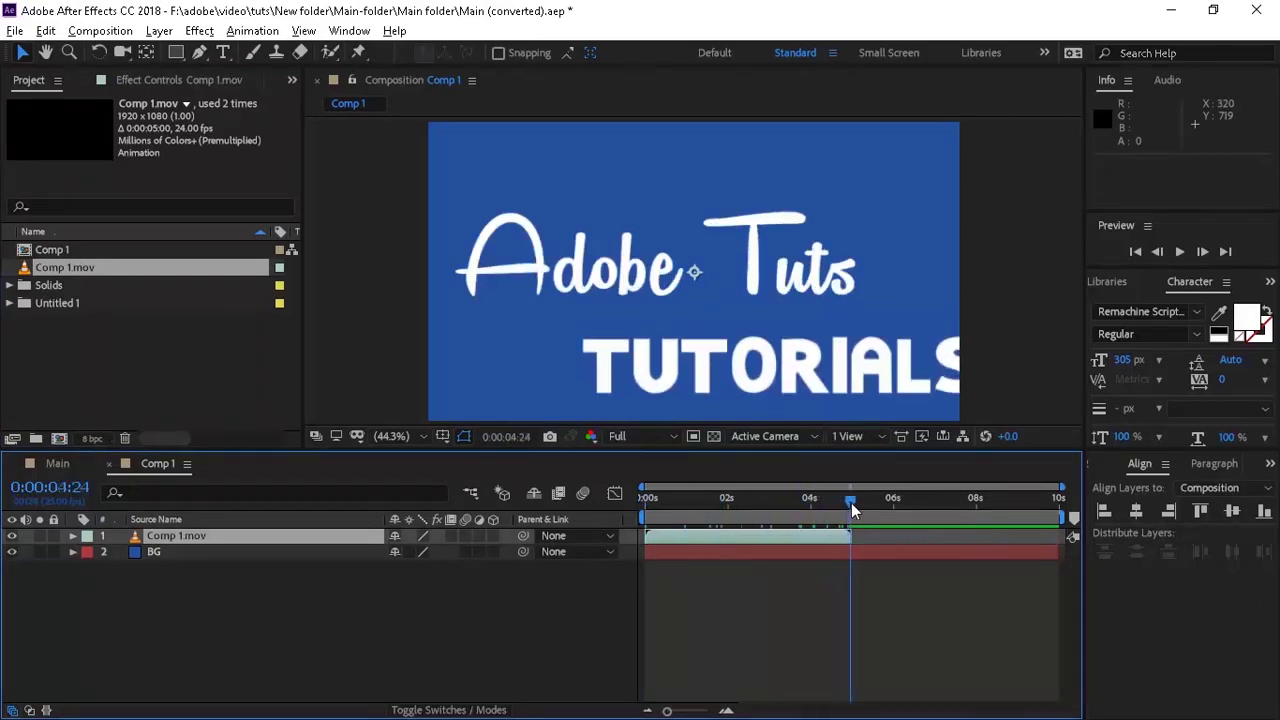
left_click(190, 538)
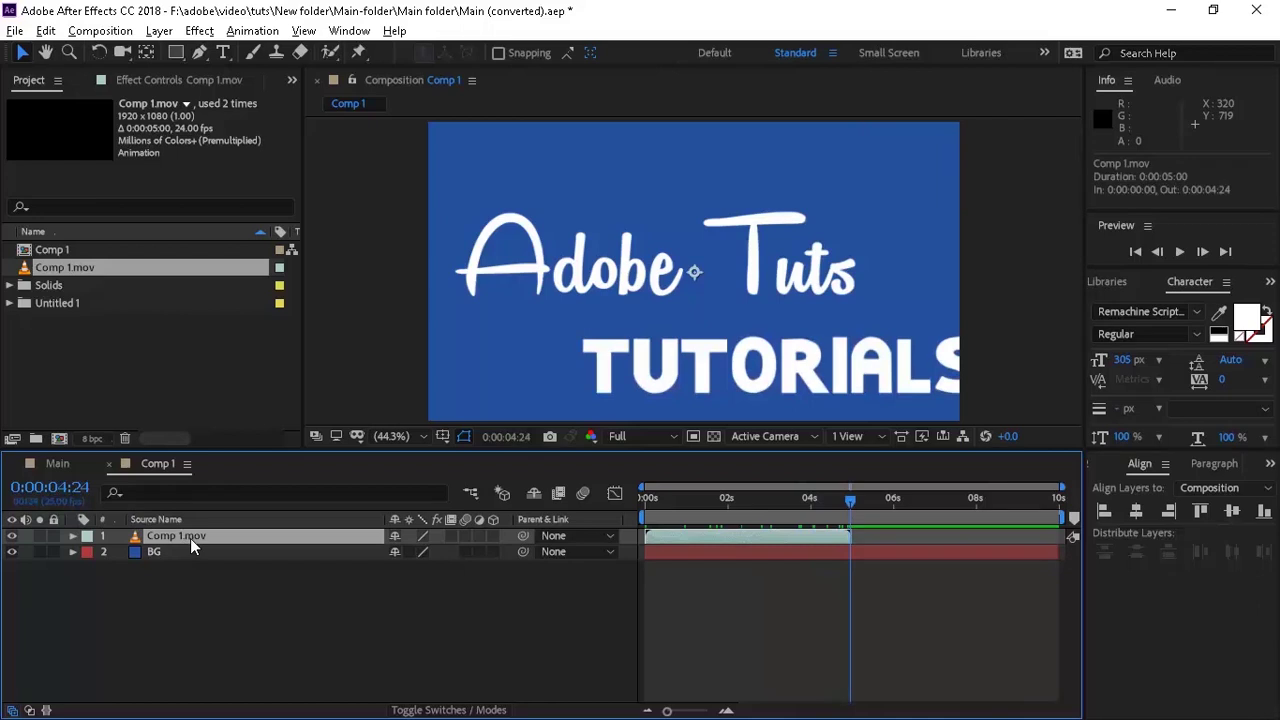
key("s")
left_click_drag(418, 553, 409, 556)
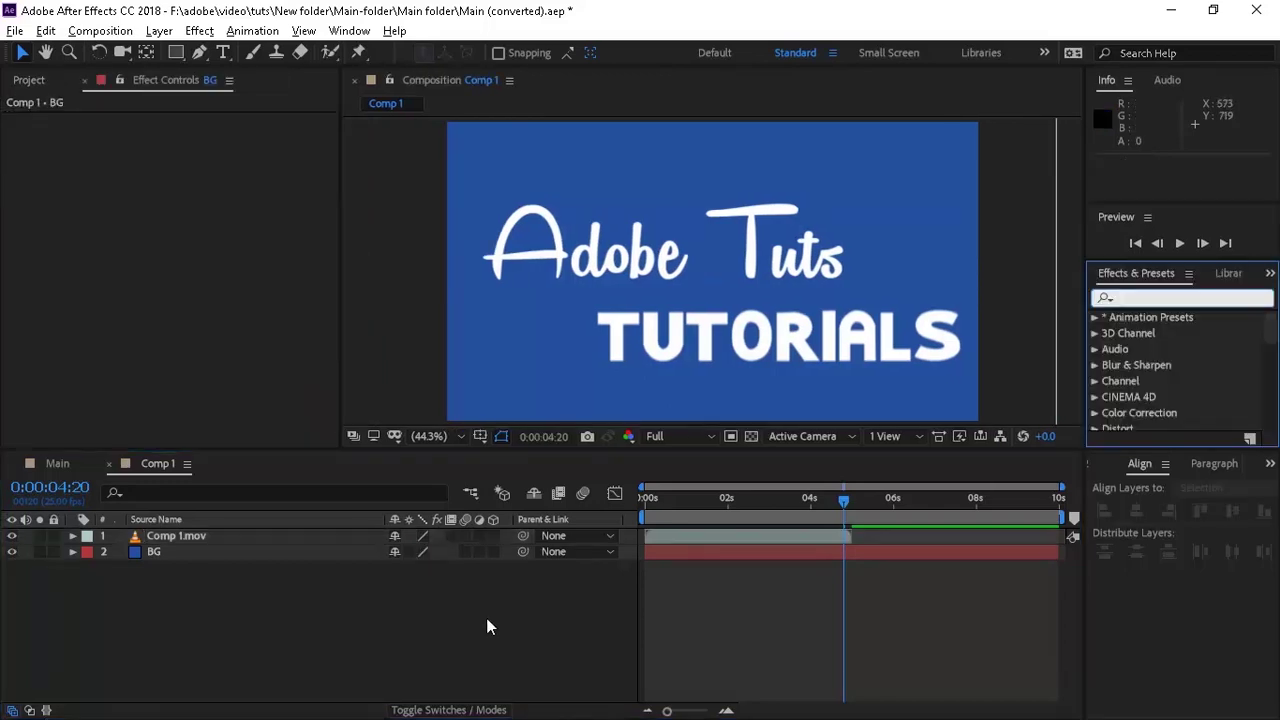
Add a new adjustment layer on top of the layer stack.
right_click(392, 634)
mouse_move(580, 429)
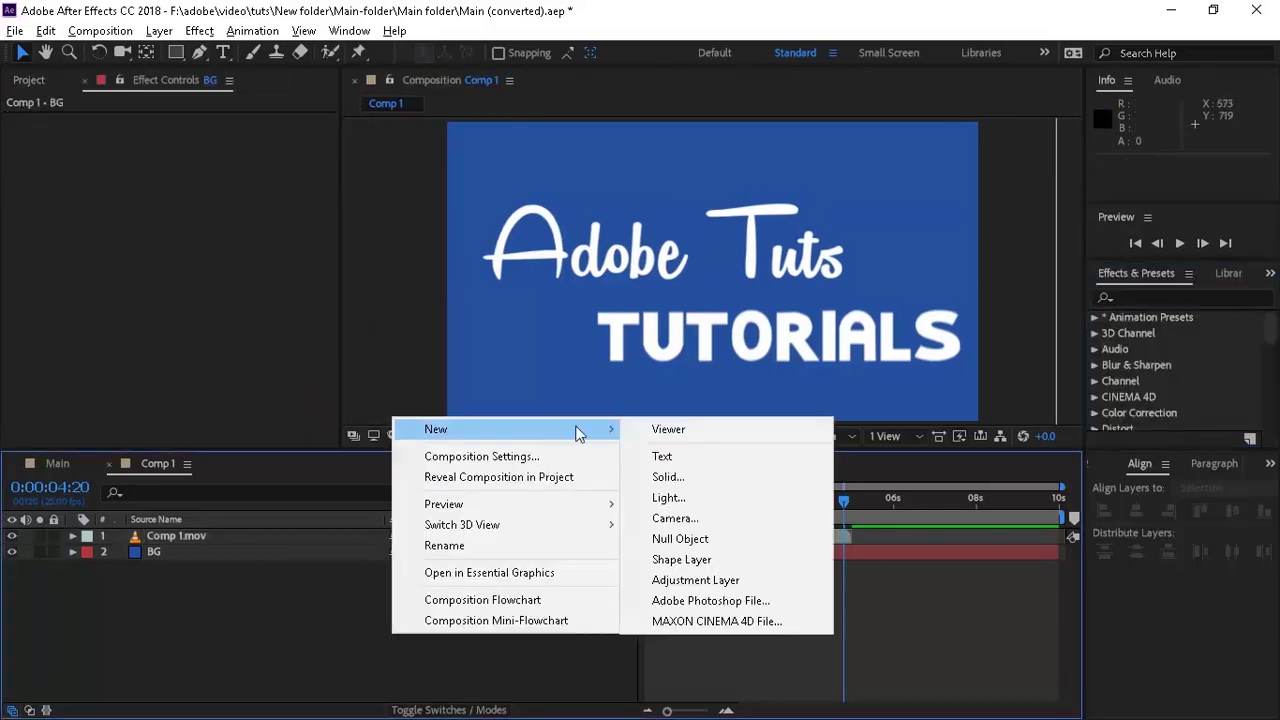
left_click(700, 580)
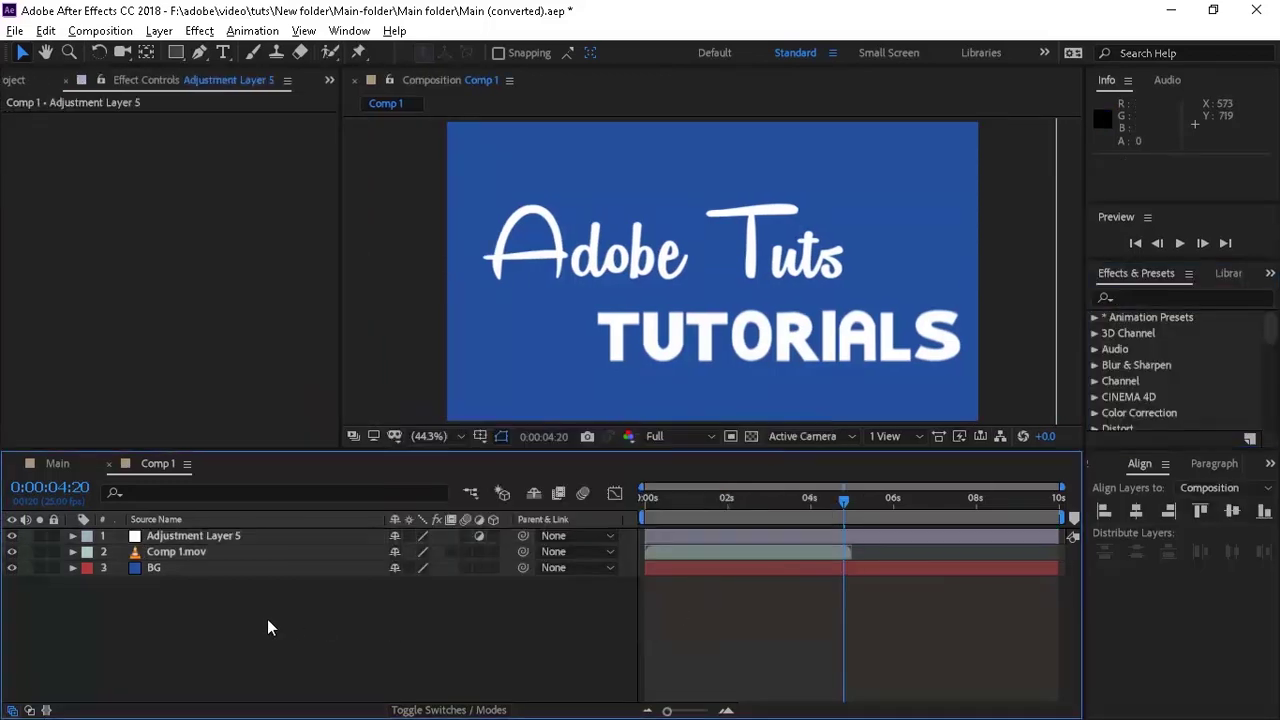
left_click(230, 537)
Apply CC Ball Action with grid spacing 3 and ball size 60, checking the dots at 100%.
left_click(1160, 298)
type("cc")
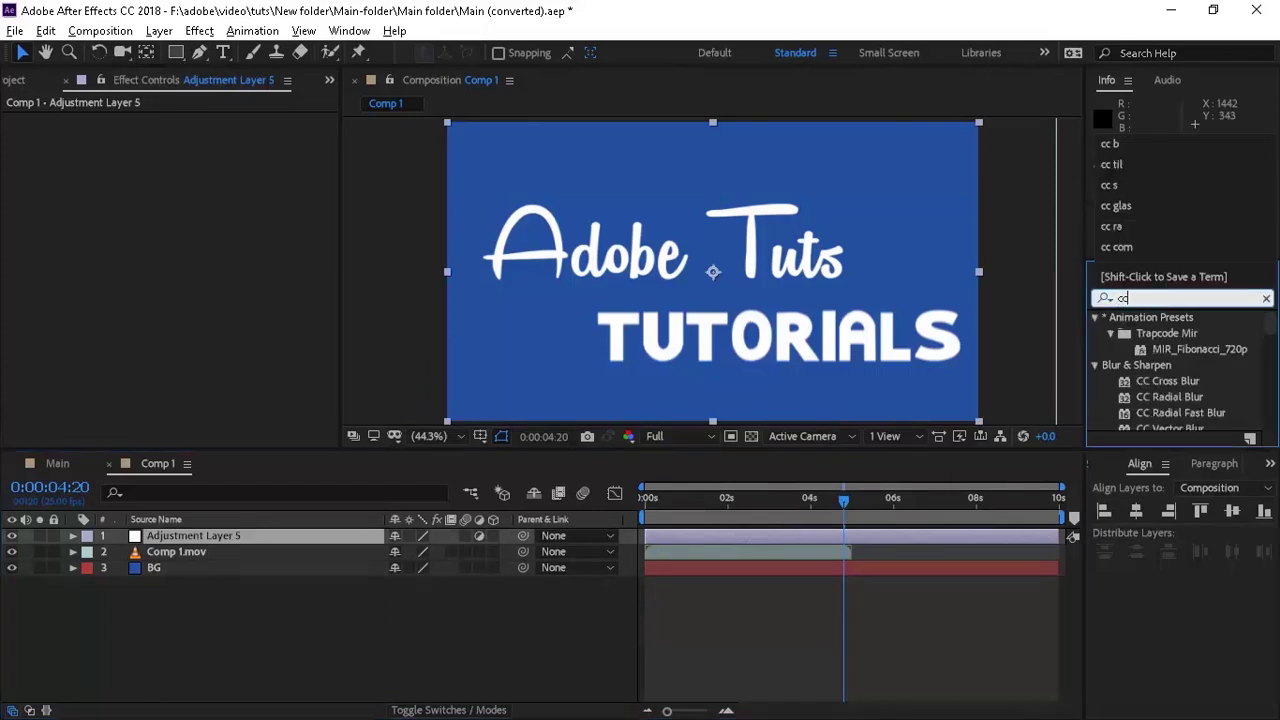
type(" ba")
mouse_move(1161, 331)
left_mouse_down()
mouse_move(186, 223)
mouse_move(193, 234)
left_mouse_up()
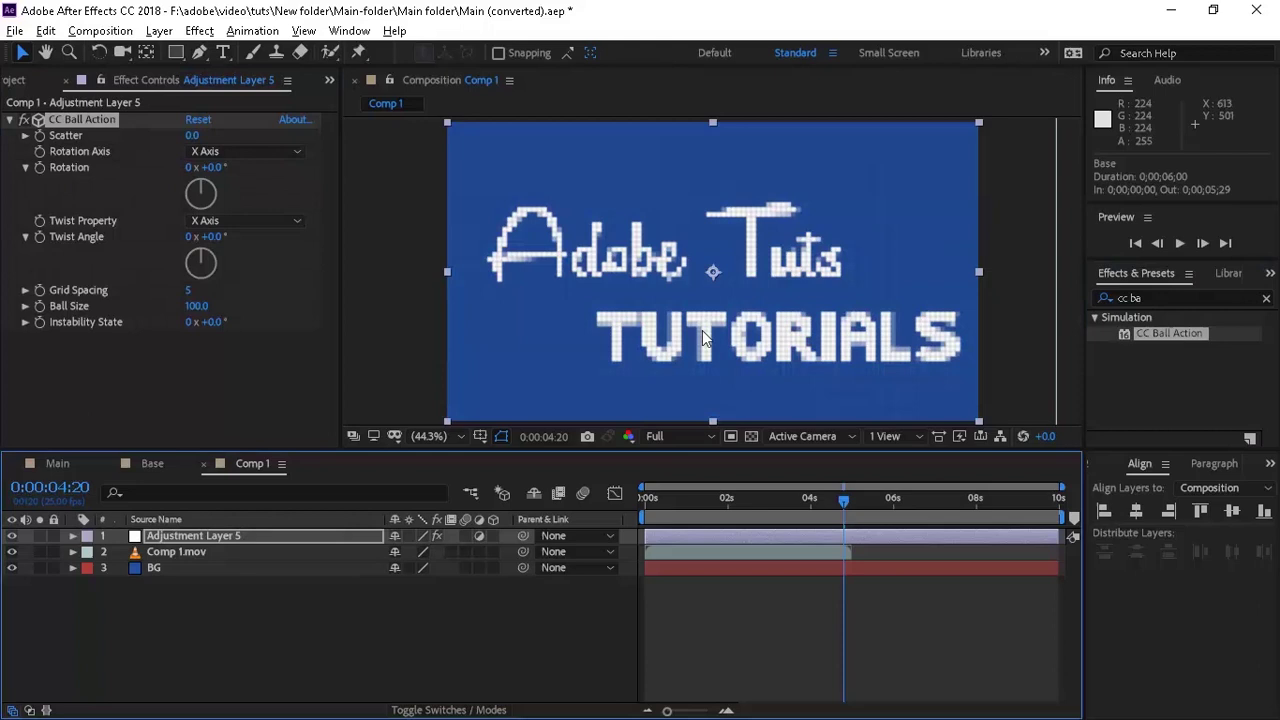
left_click(189, 290)
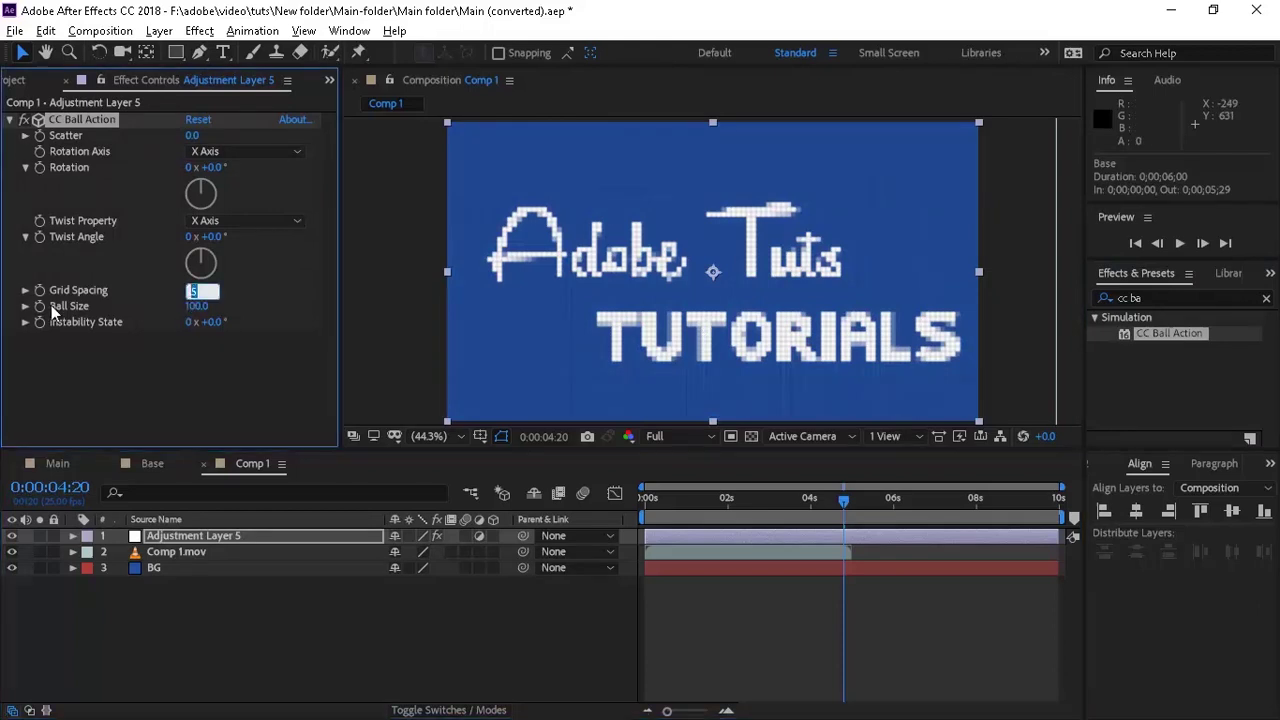
type("3")
key("Tab")
type("60")
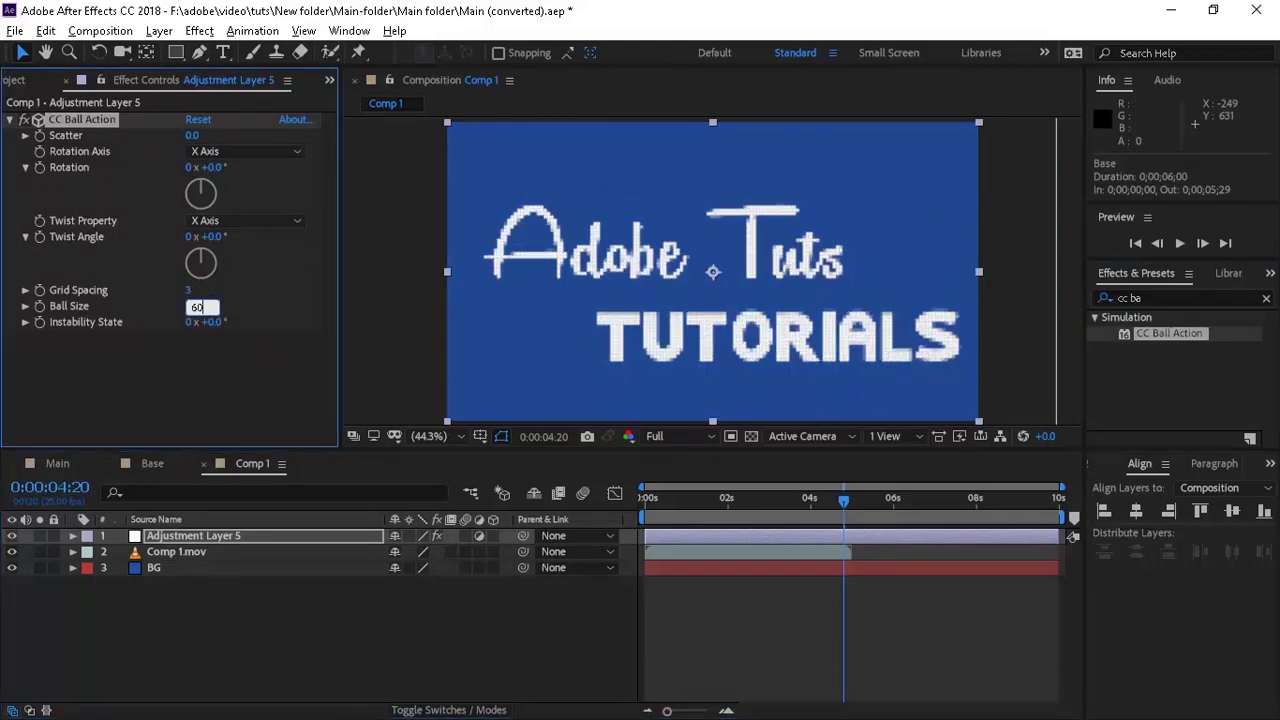
key("Return")
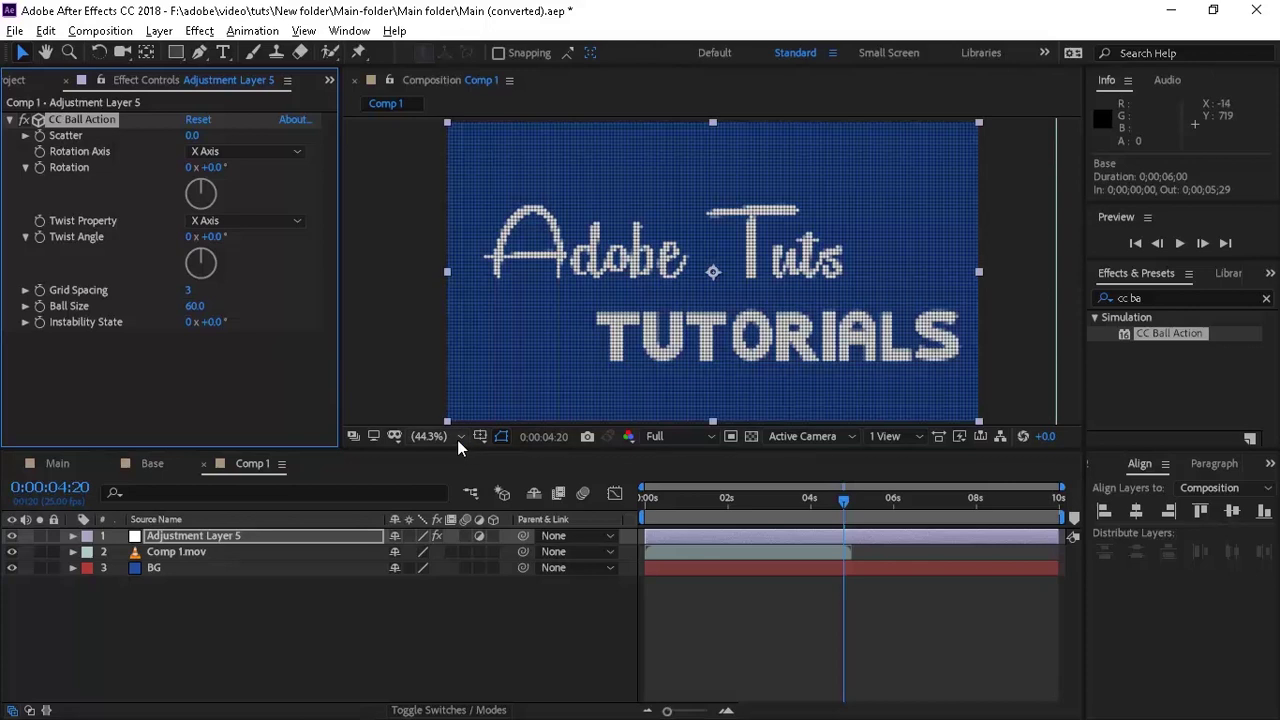
left_click(457, 439)
left_click(459, 294)
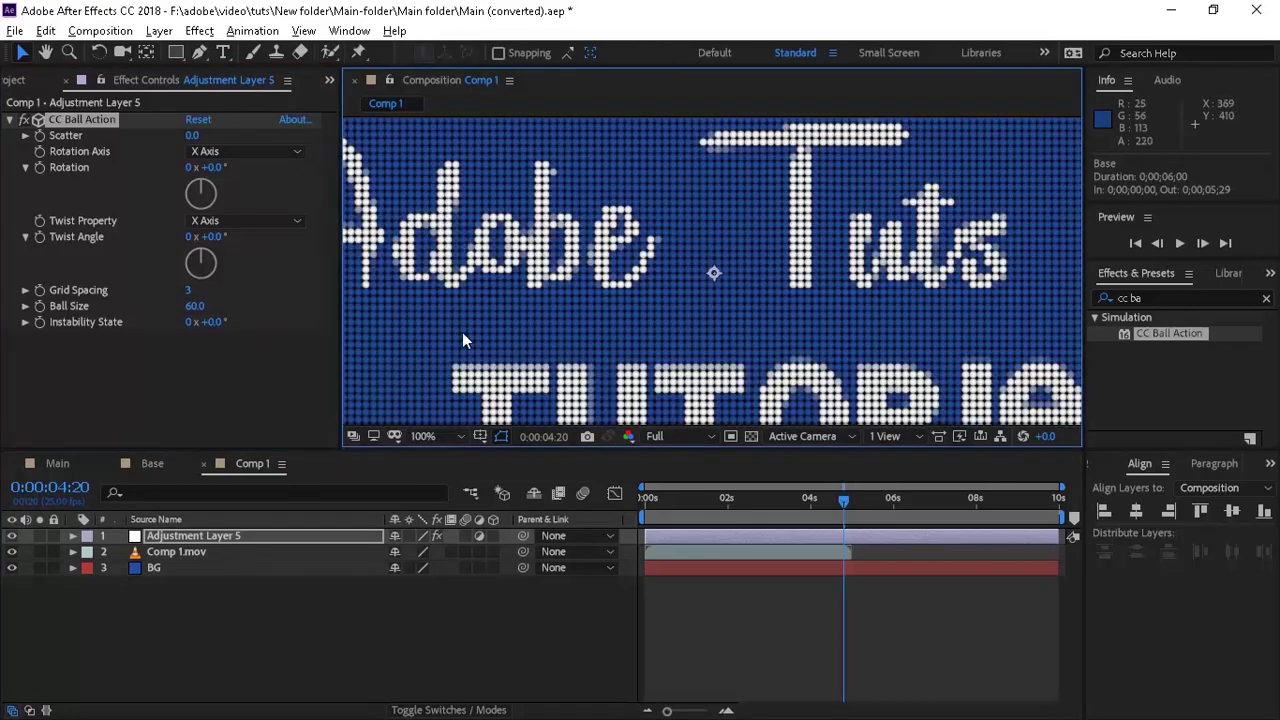
key("h")
left_click_drag(489, 291, 713, 330)
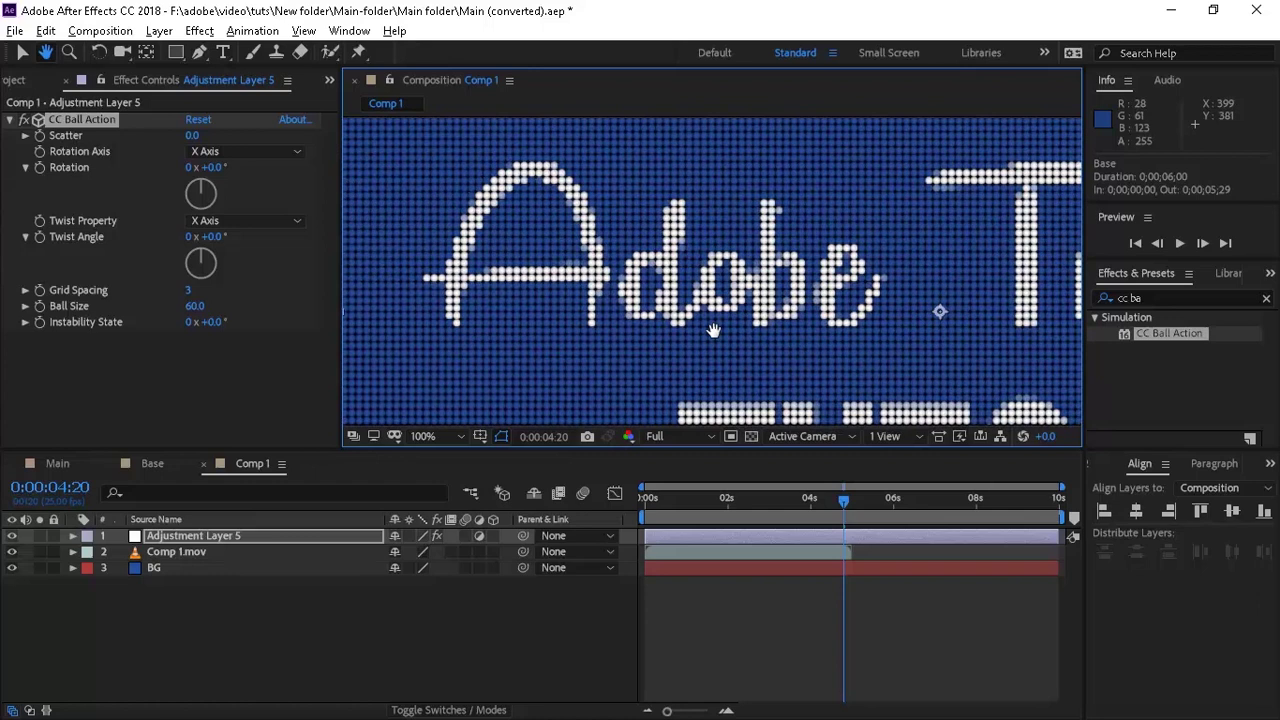
left_click(450, 437)
left_click(436, 272)
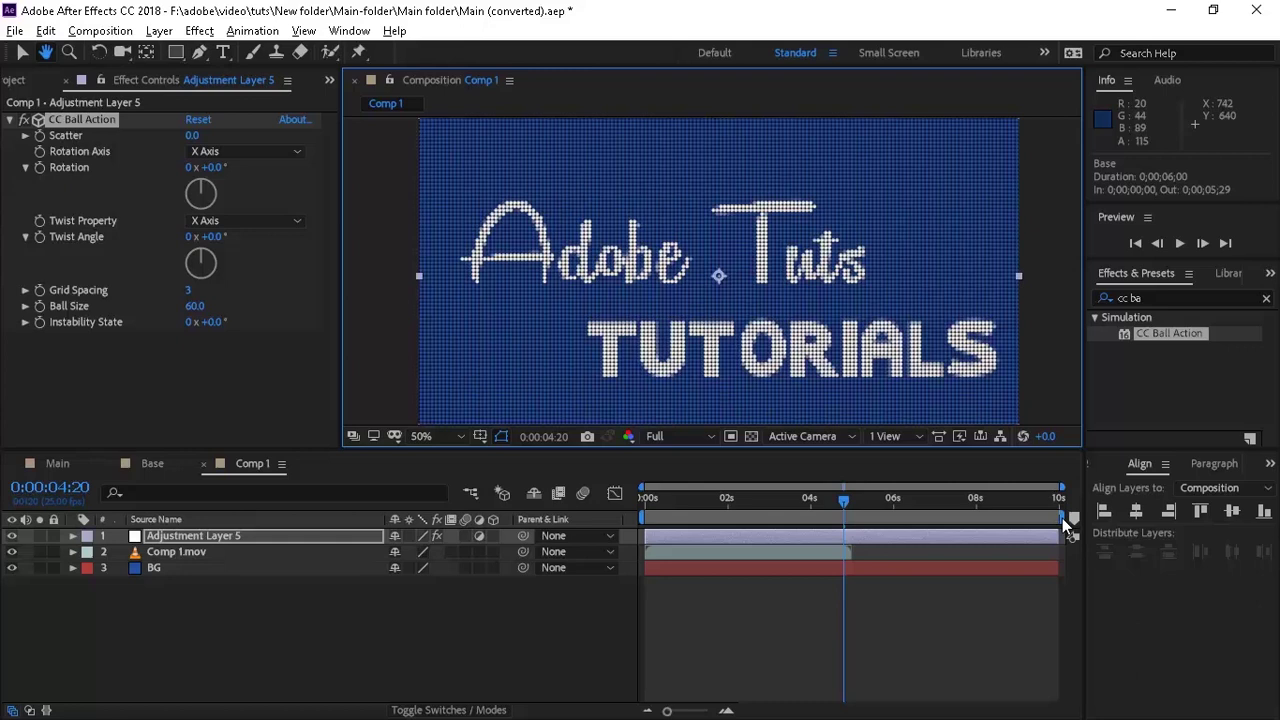
Trim Comp 1 to a work area ending just before 5 seconds.
left_click_drag(1062, 517, 851, 522)
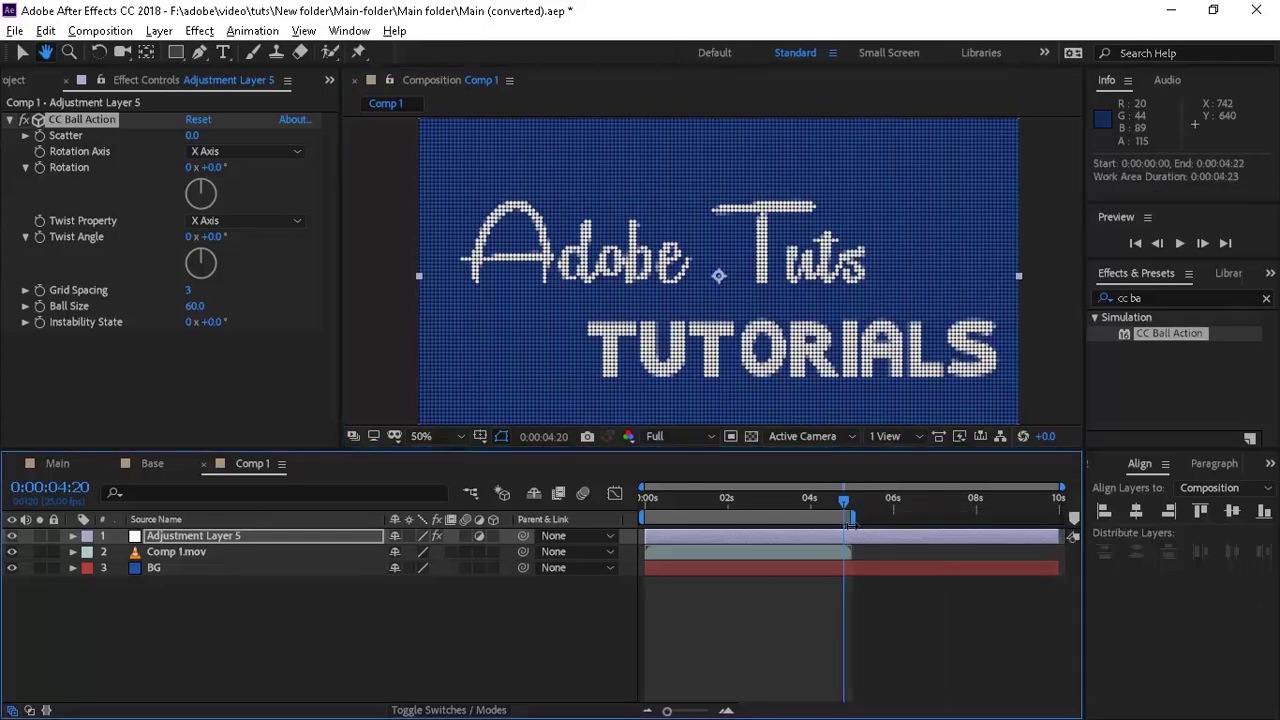
right_click(751, 516)
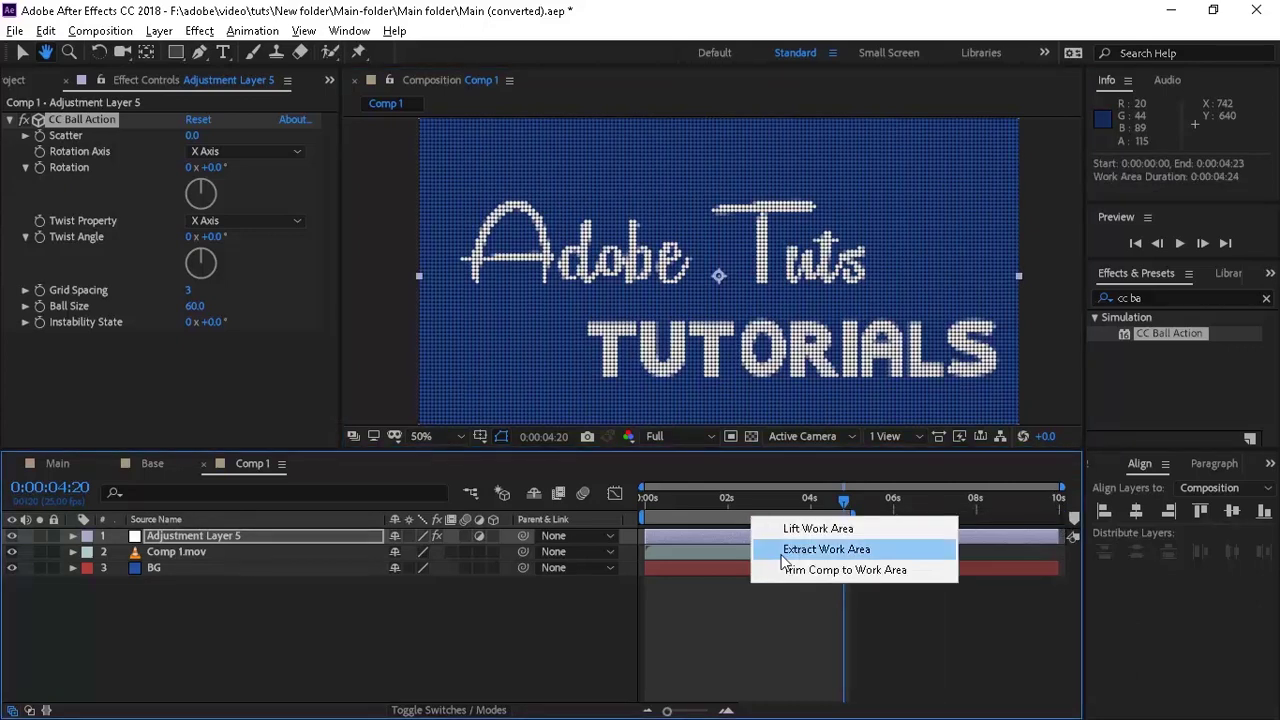
left_click(795, 566)
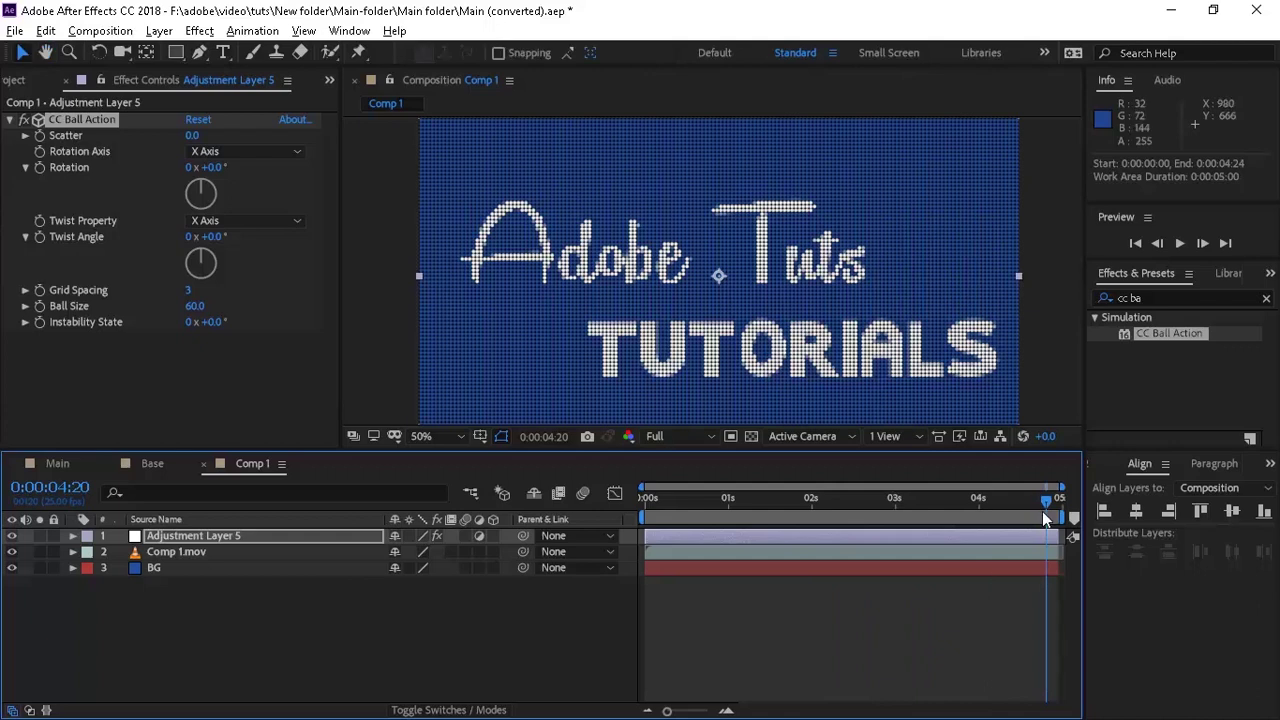
Apply Wave Warp to the adjustment layer and view the lettering at 100%.
left_click(1169, 298)
key("BackSpace")
type("wave")
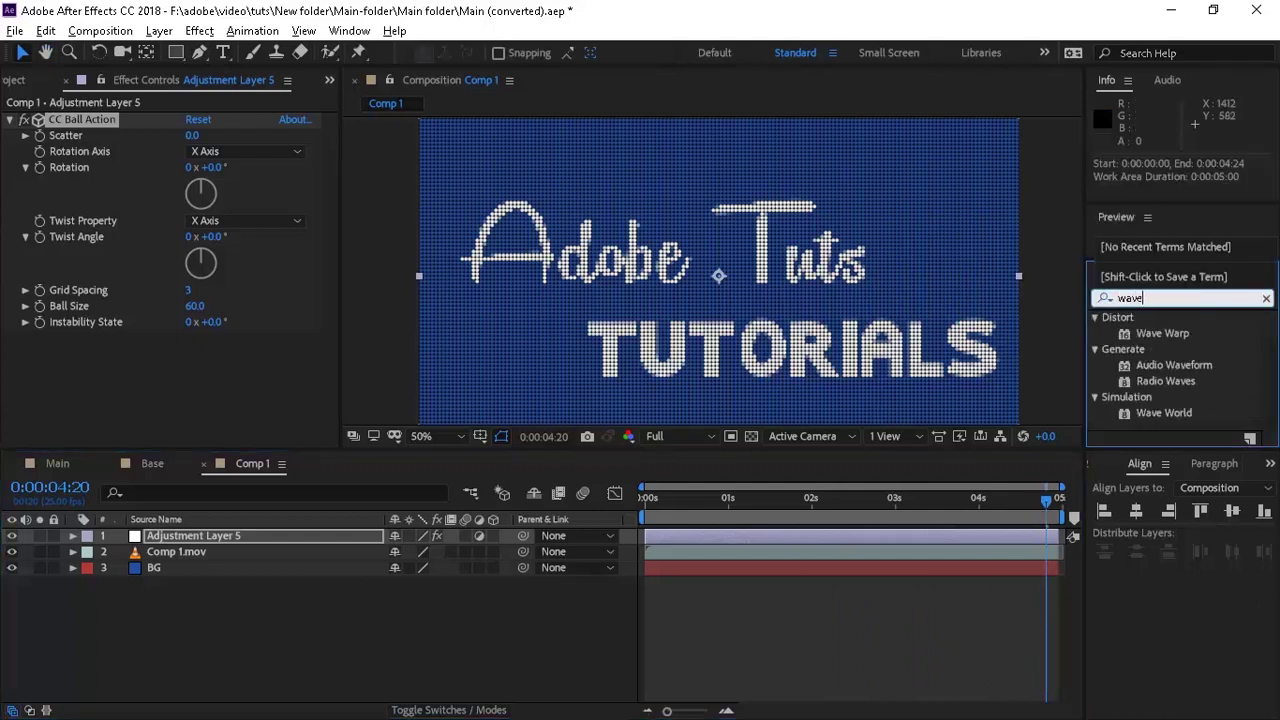
mouse_move(1150, 325)
left_mouse_down()
mouse_move(510, 436)
mouse_move(182, 364)
left_mouse_up()
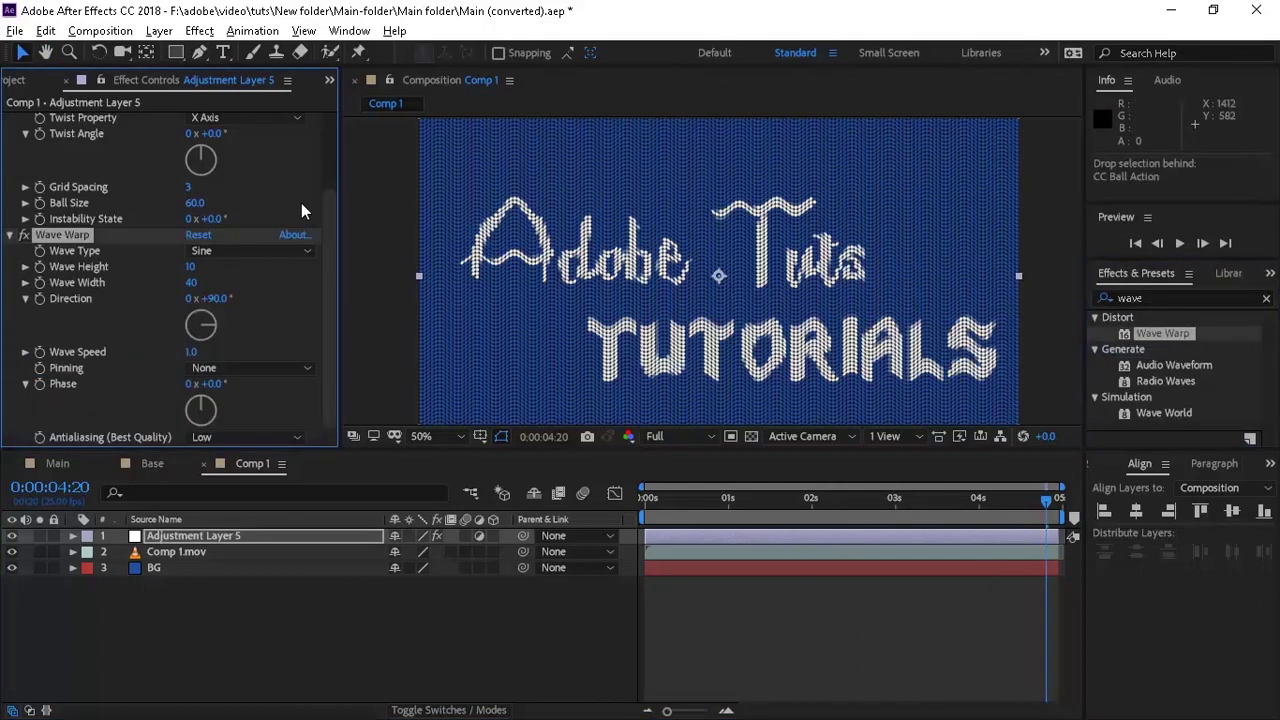
scroll(326, 130, "up", 3)
left_click(9, 119)
left_click(435, 436)
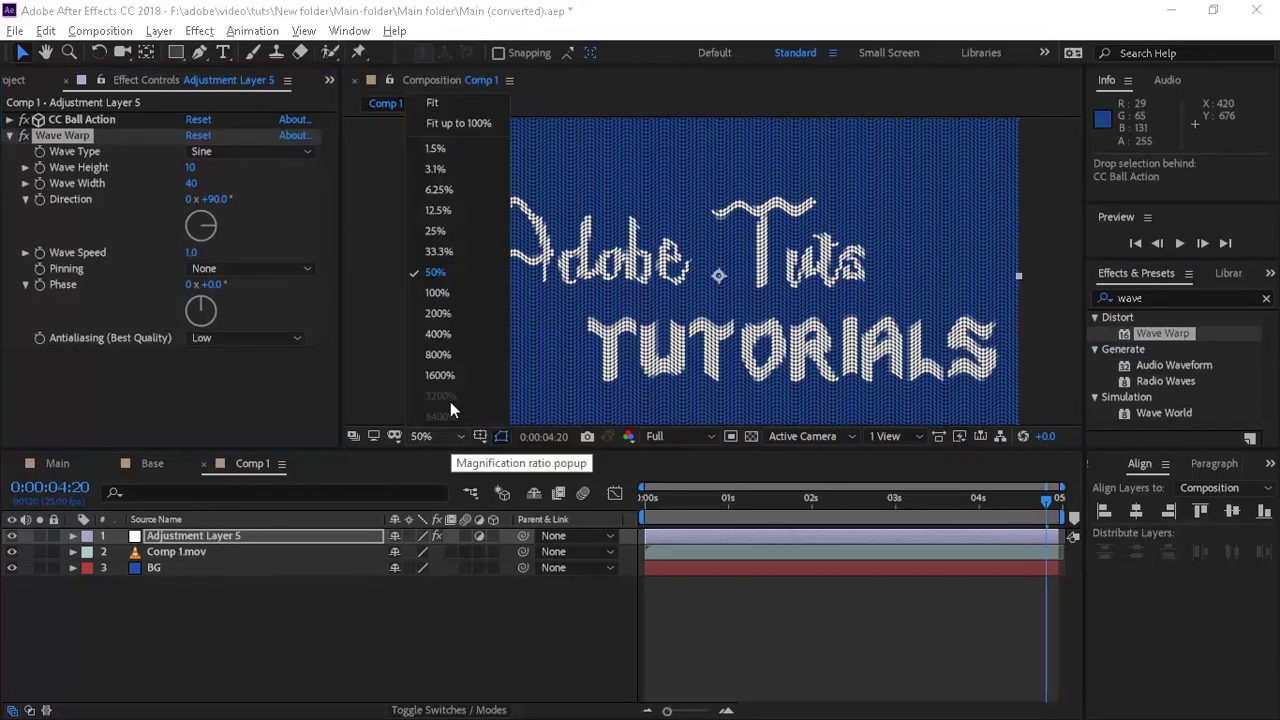
left_click(440, 297)
key("h")
left_click_drag(677, 123, 626, 286)
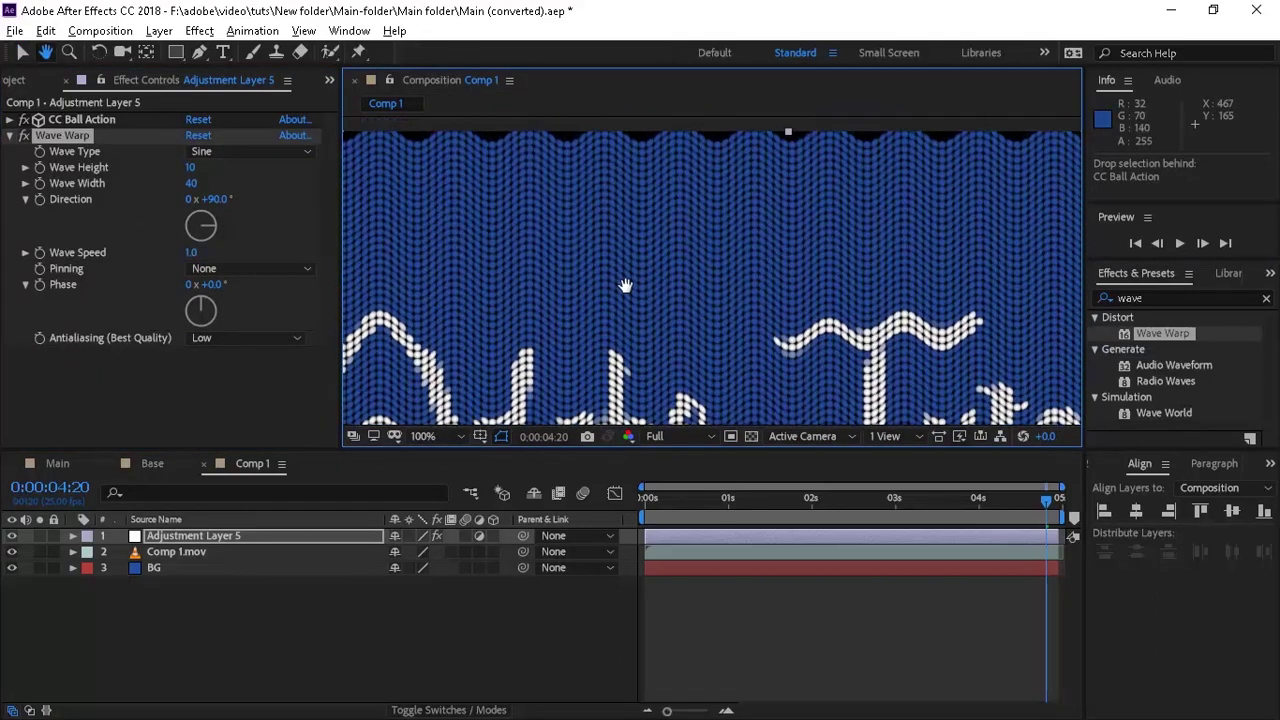
key("v")
Set Wave Warp to Triangle waves, height 4, width 8, speed 0, phase -10°.
left_click(208, 153)
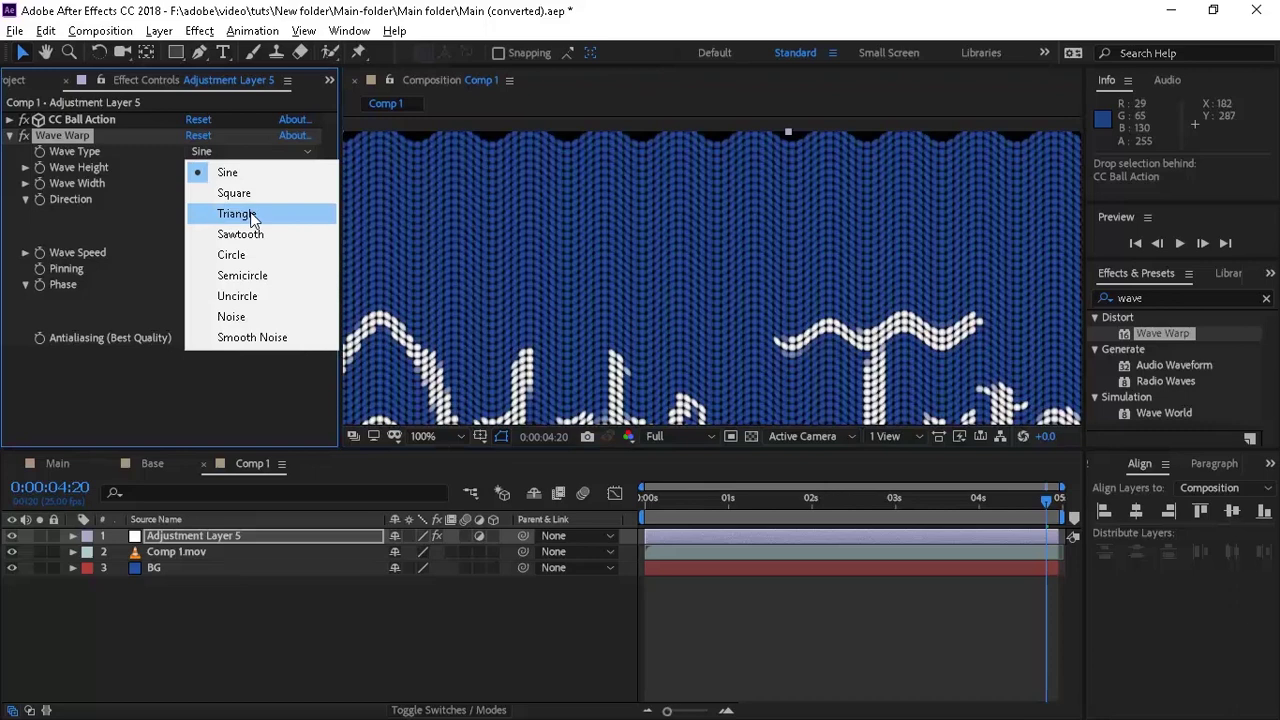
left_click(251, 216)
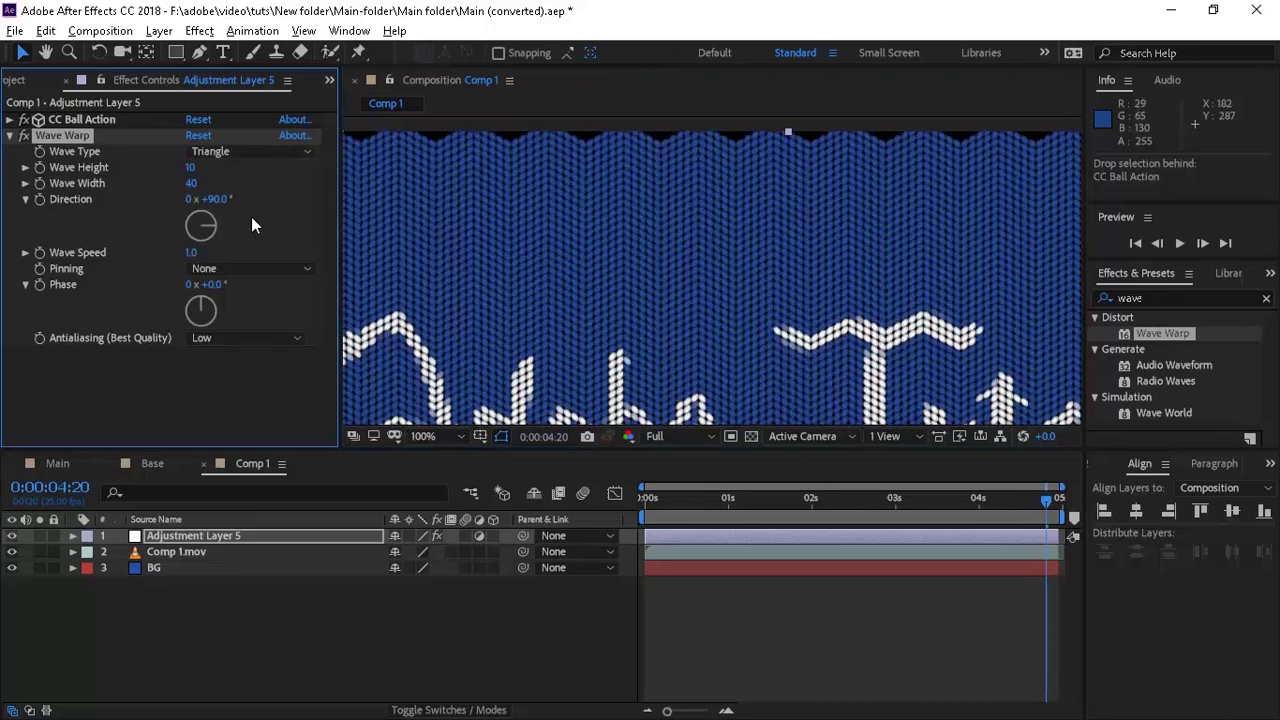
left_click(190, 168)
type("4")
key("Return")
left_click(196, 183)
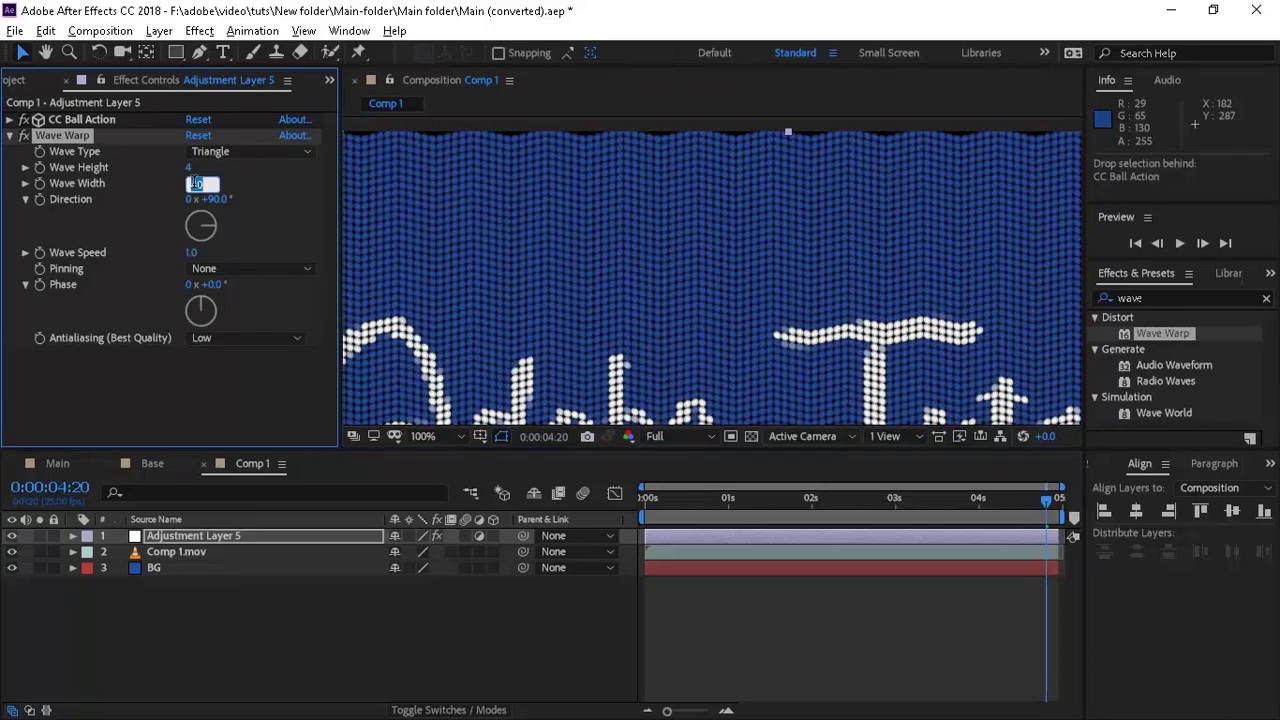
type("8")
key("Return")
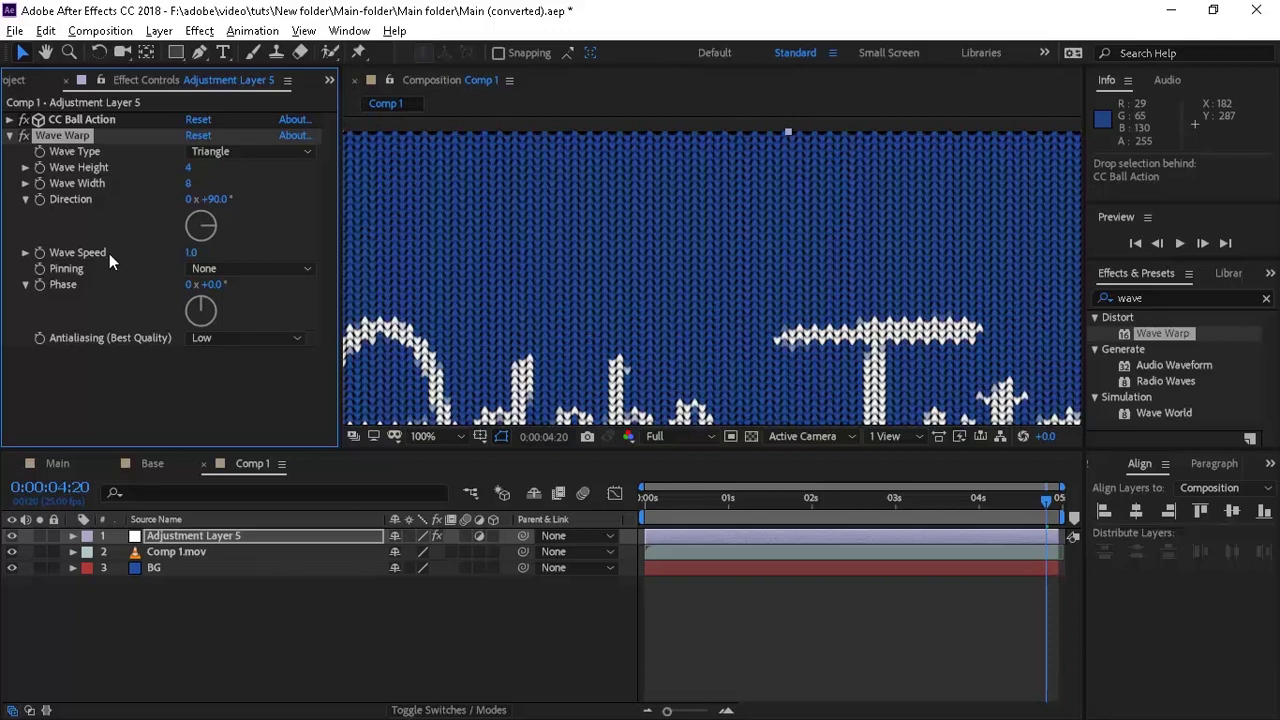
left_click(190, 252)
type("0")
key("Return")
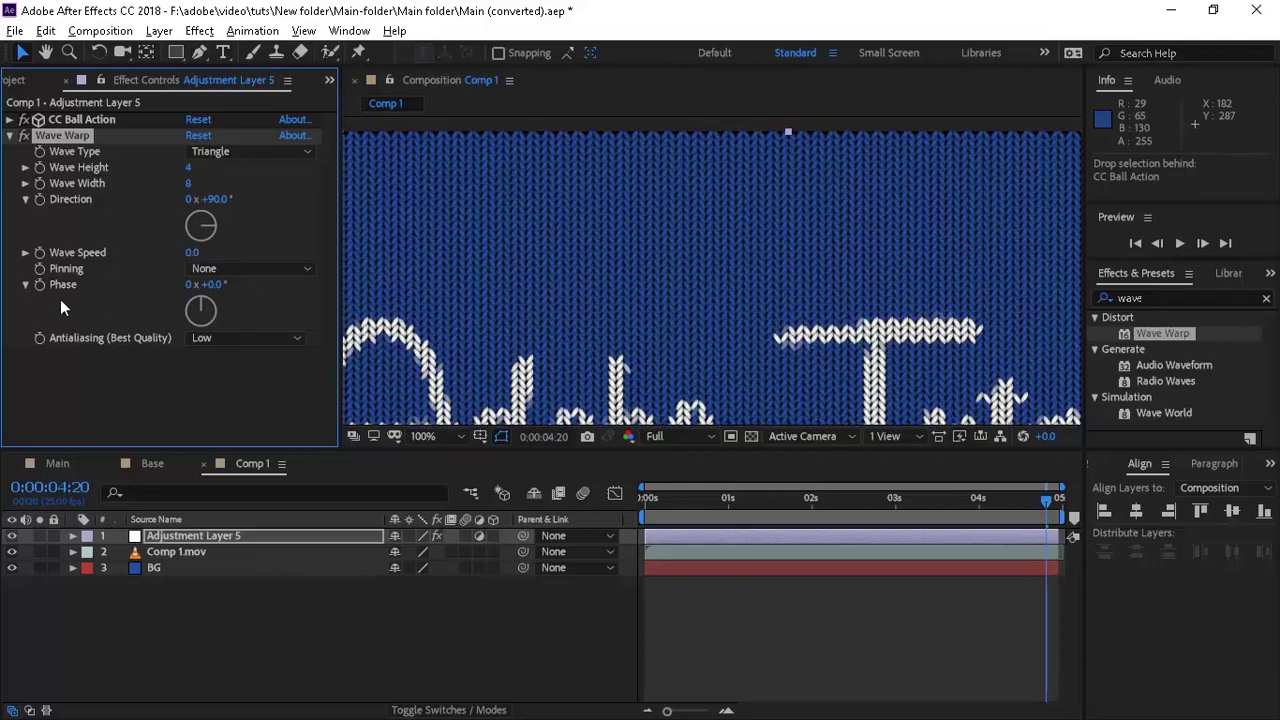
type("-10")
key("Return")
Pan over the knit texture, then fit the whole composition in the viewer.
scroll(553, 233, "up", 1)
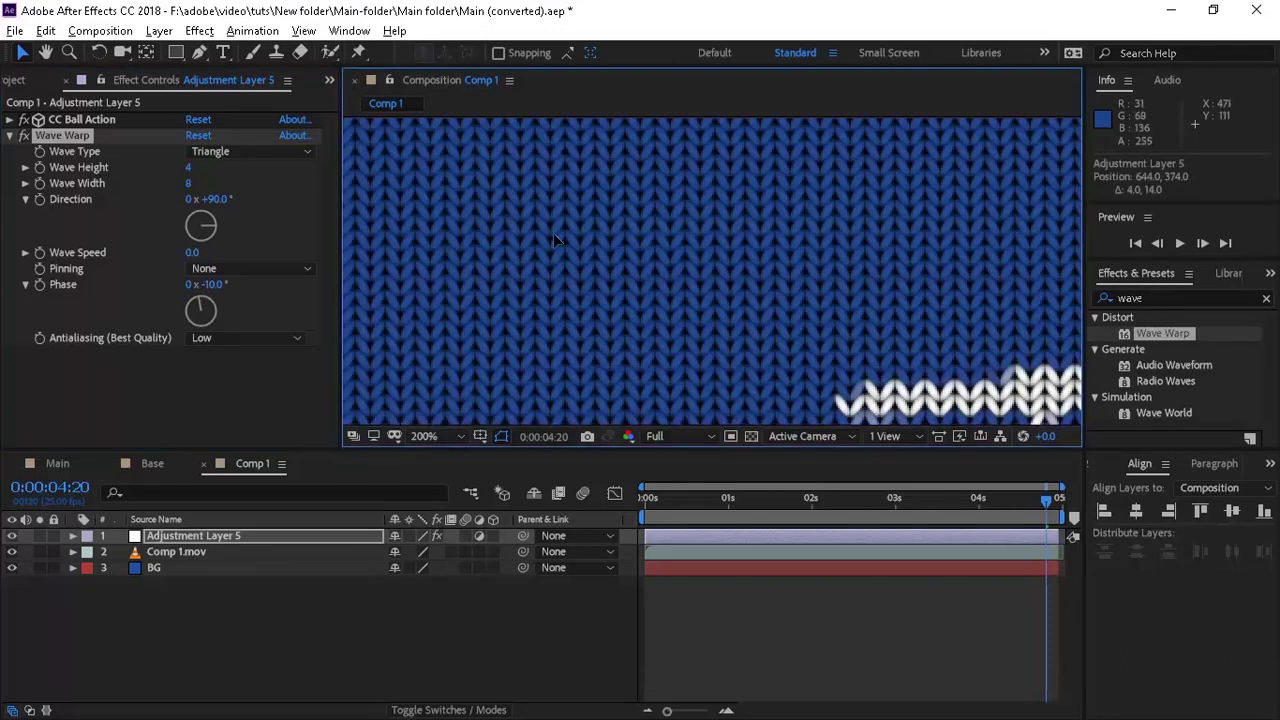
mouse_move(553, 233)
left_mouse_down()
mouse_move(594, 306)
mouse_move(593, 270)
left_mouse_up()
key("shift+slash")
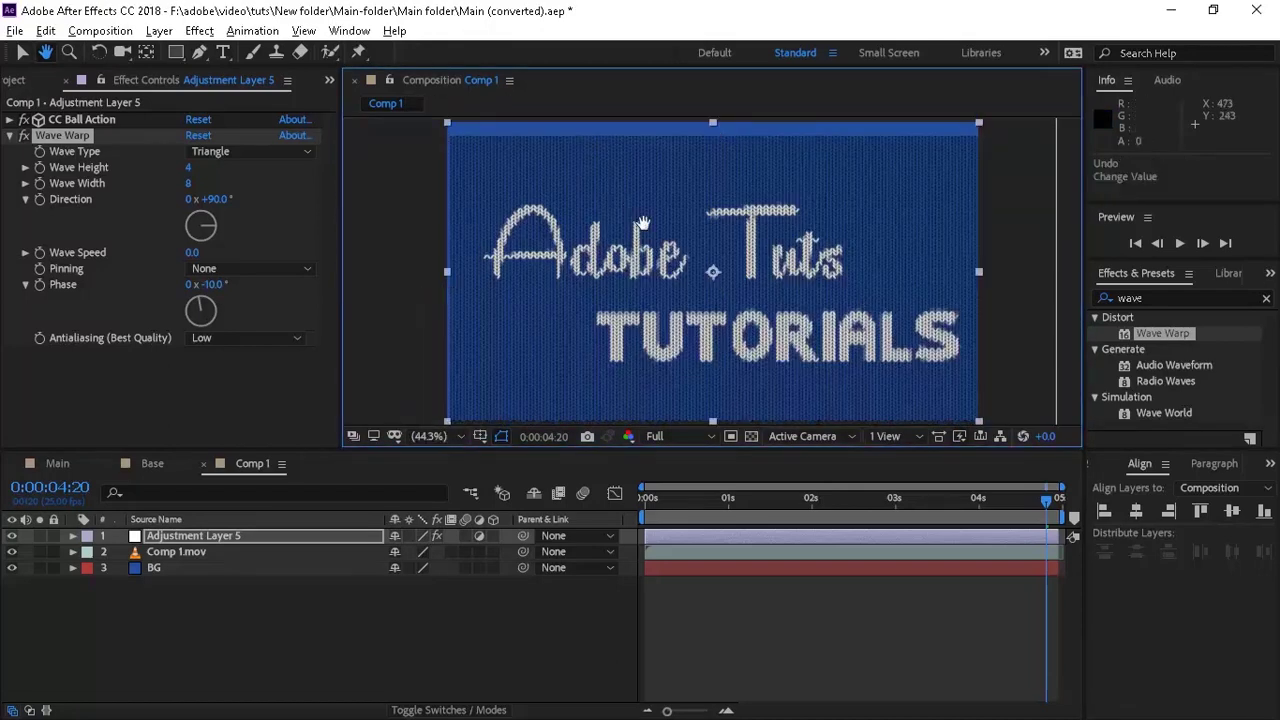
key("ctrl+z")
Apply Turbulent Displace to the adjustment layer with amount 35 and size 2.
left_click(1183, 299)
type("turb")
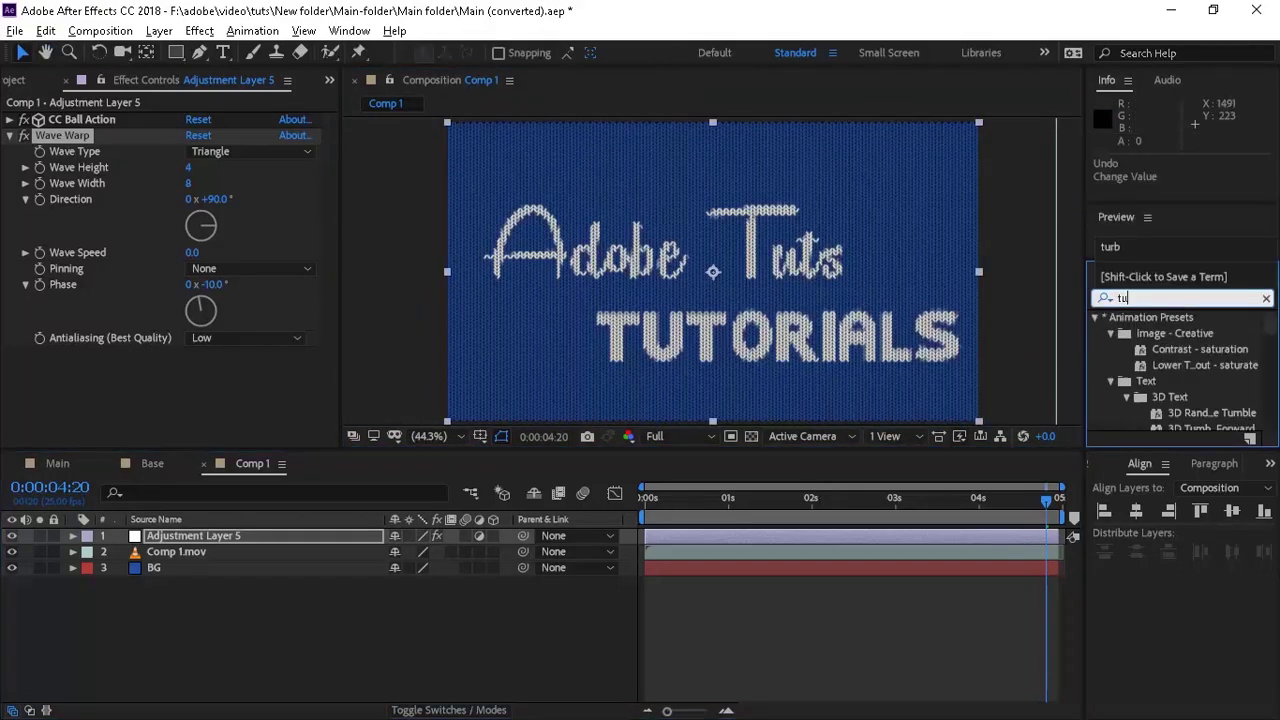
mouse_move(1219, 347)
left_mouse_down()
mouse_move(720, 360)
mouse_move(251, 394)
left_mouse_up()
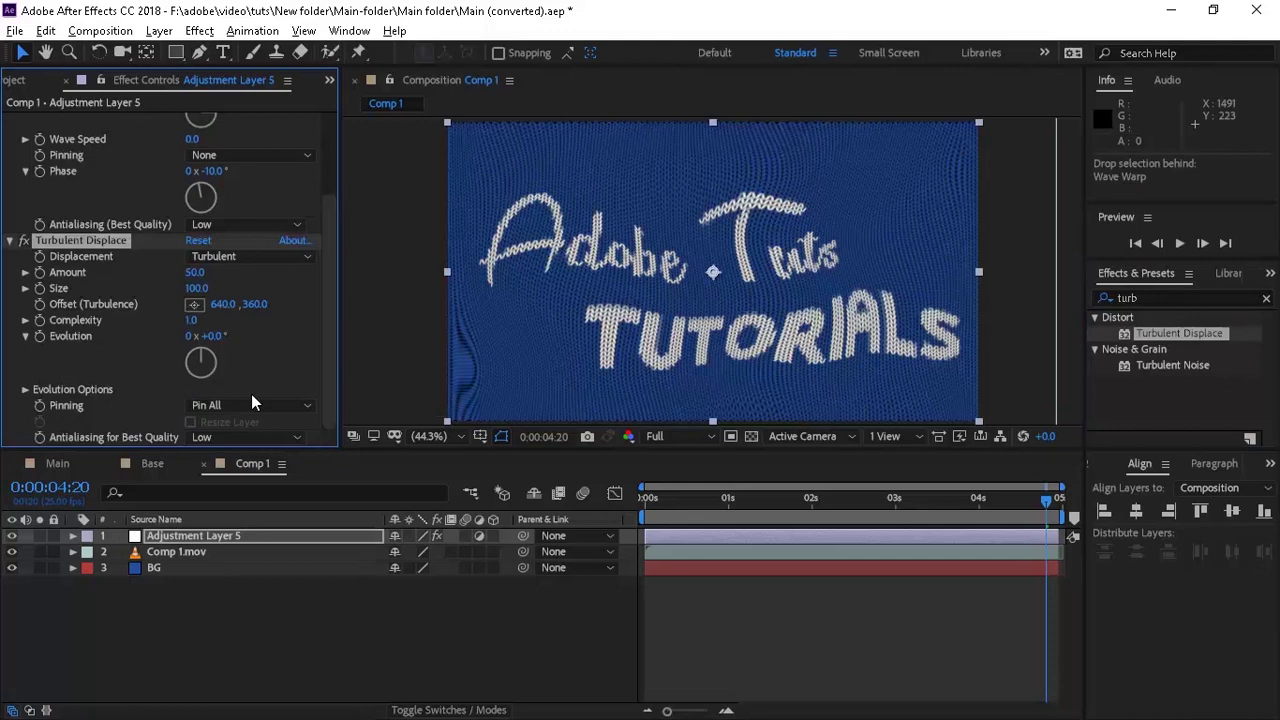
left_click(195, 272)
type("35")
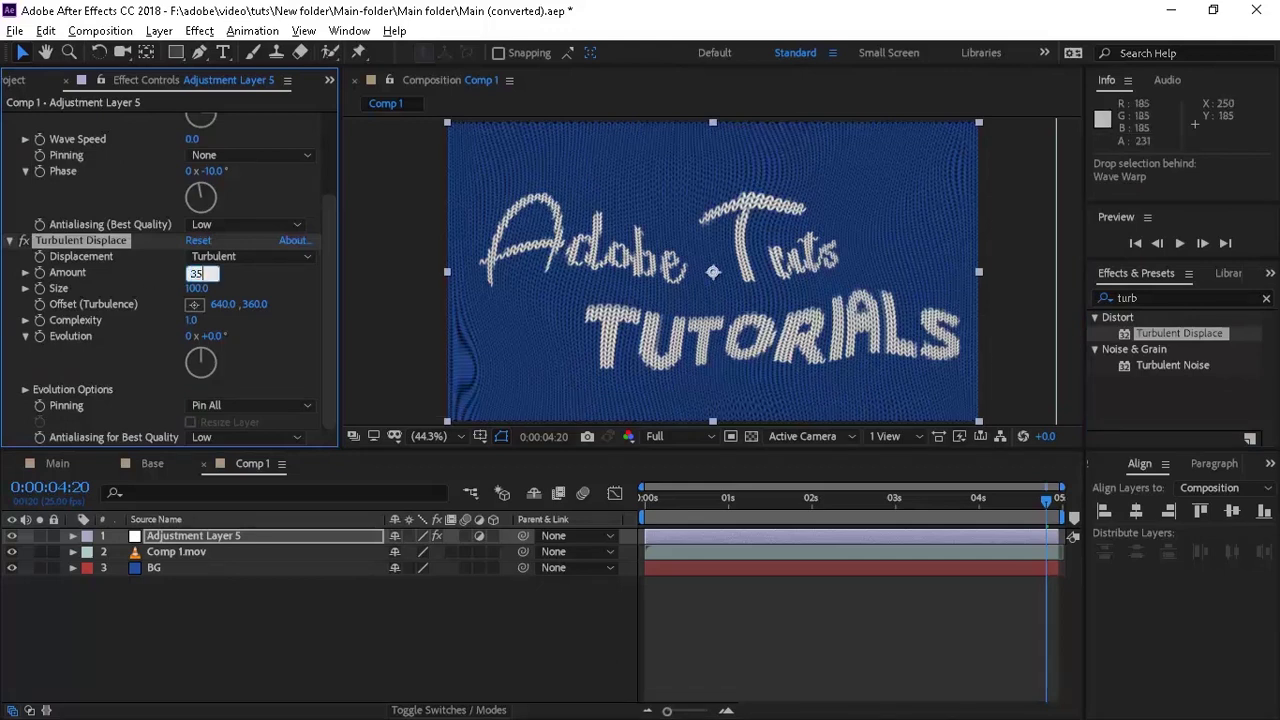
key("Tab")
type("2")
key("Tab")
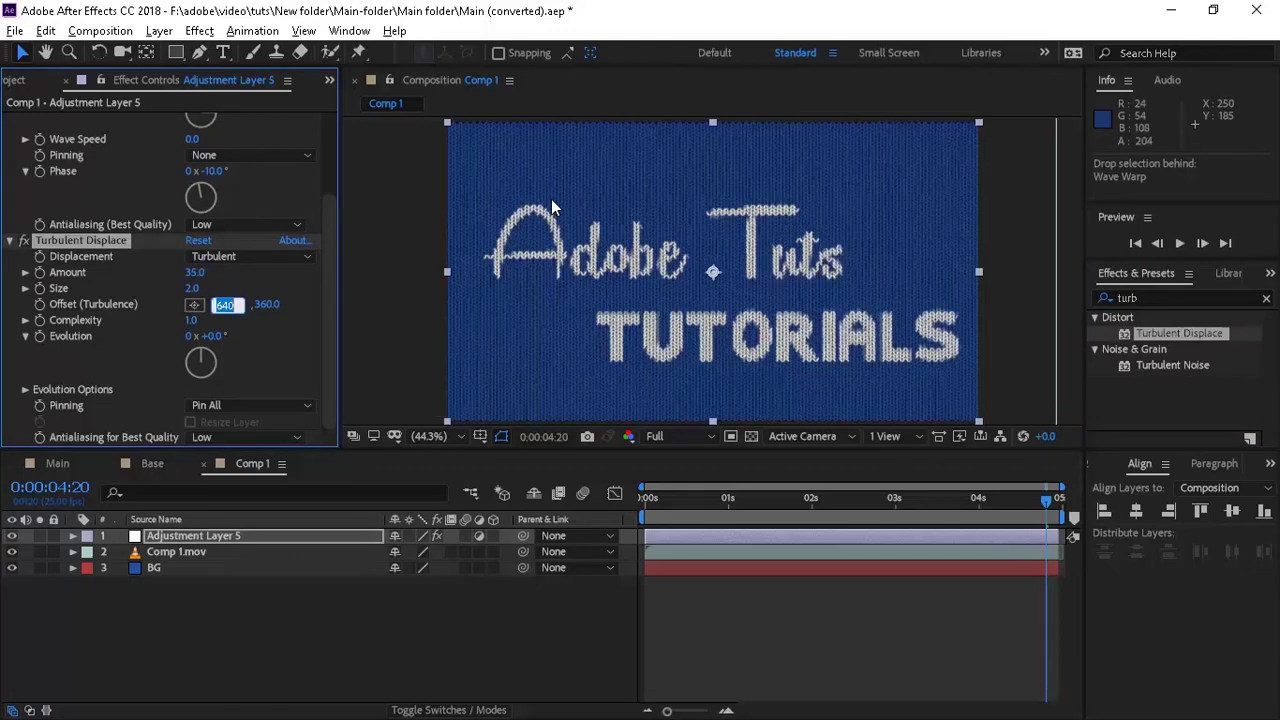
Review the knit effect around the 1-second mark at 50% view, showing Wave Warp settings.
left_click(728, 499)
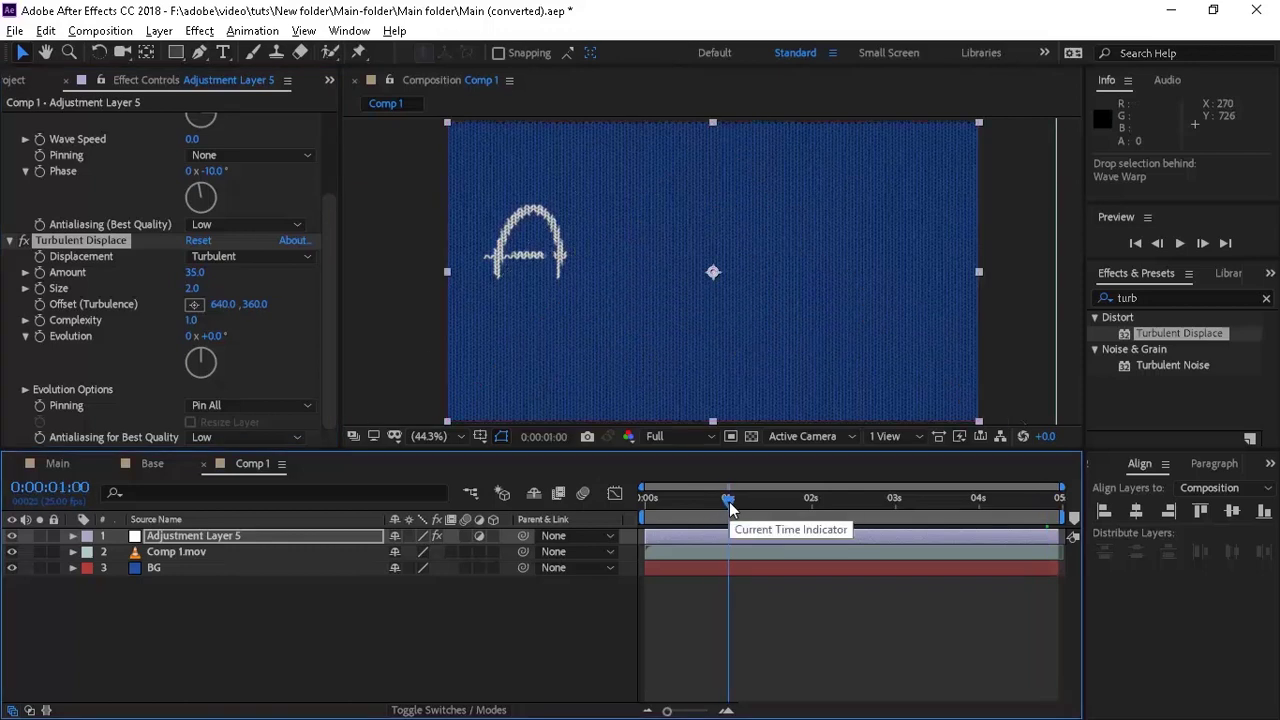
left_click_drag(728, 499, 794, 506)
left_click(442, 432)
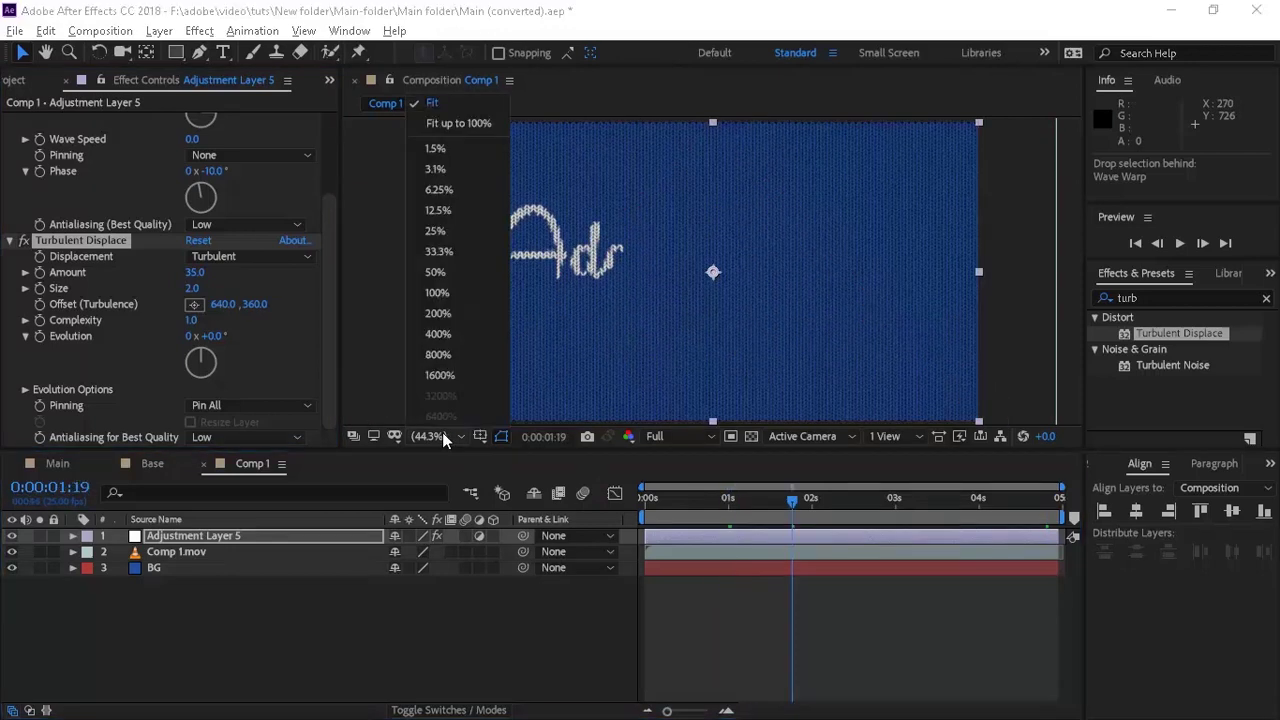
left_click(450, 274)
scroll(170, 250, "up", 3)
left_click(62, 135)
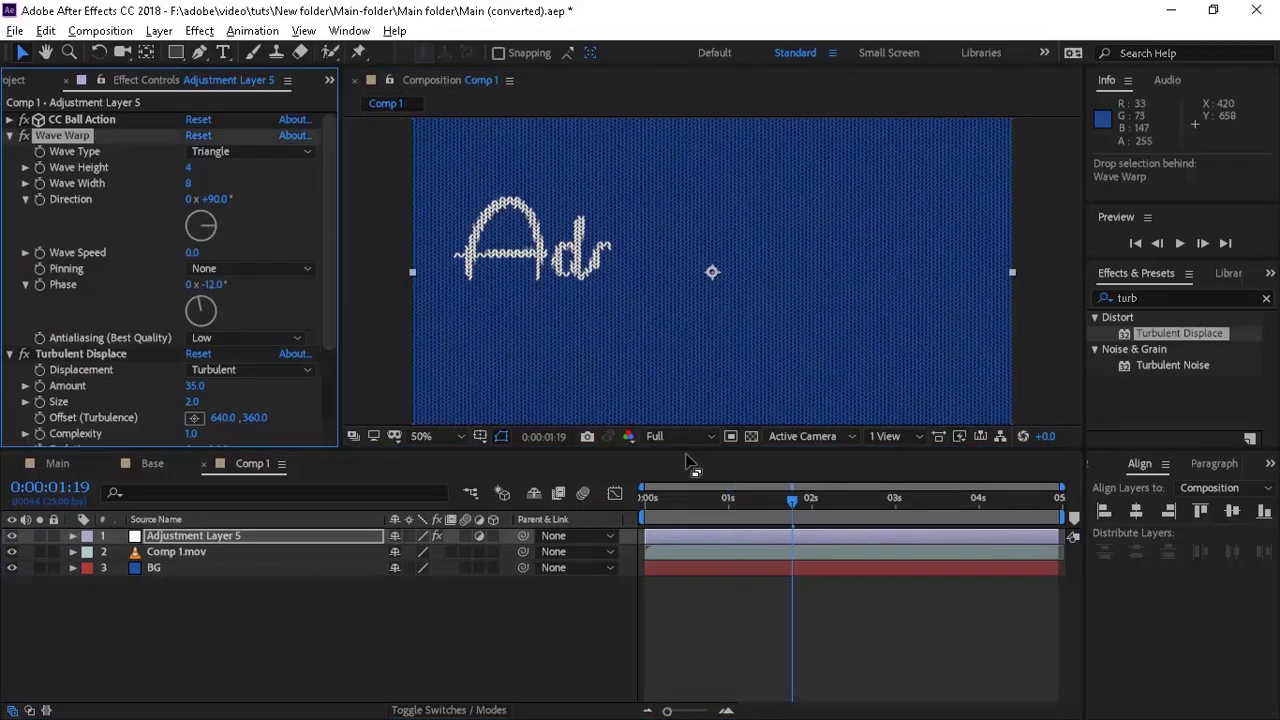
left_click_drag(753, 496, 728, 505)
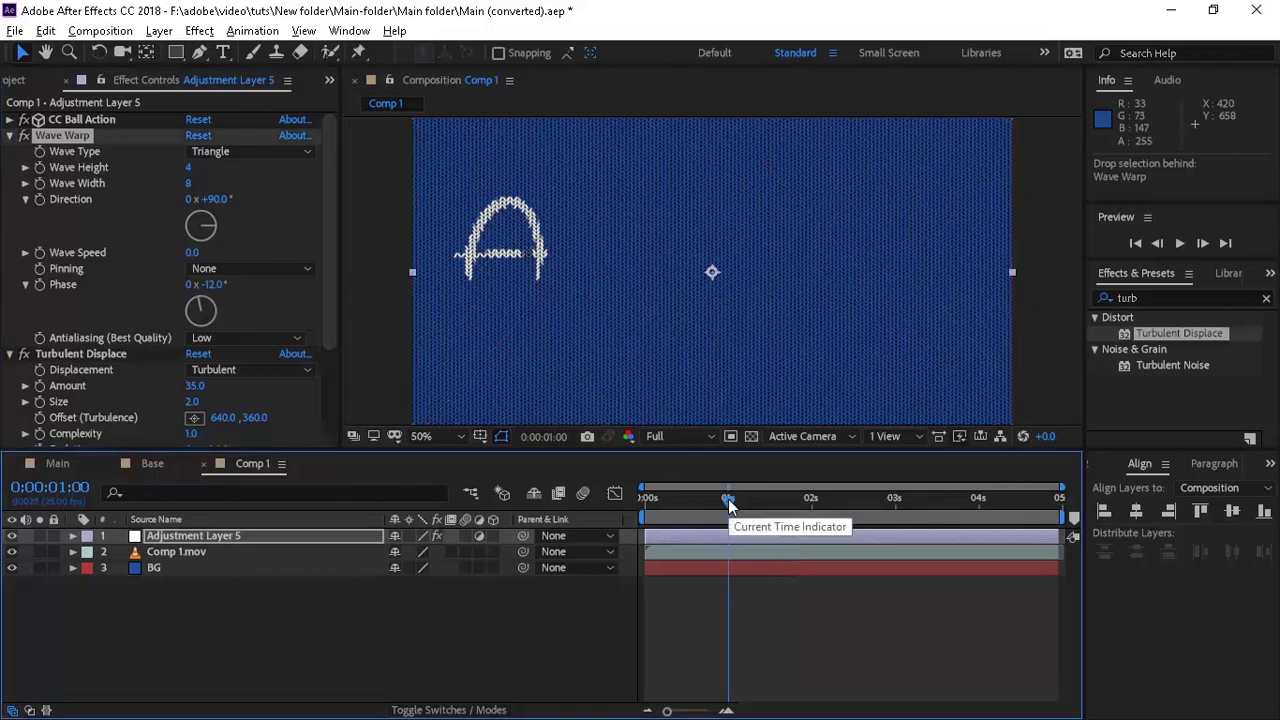
Pre-compose all three layers into a new composition named Texture.
left_click(116, 593)
left_click(193, 568)
left_click(217, 535, "shift")
right_click(219, 533)
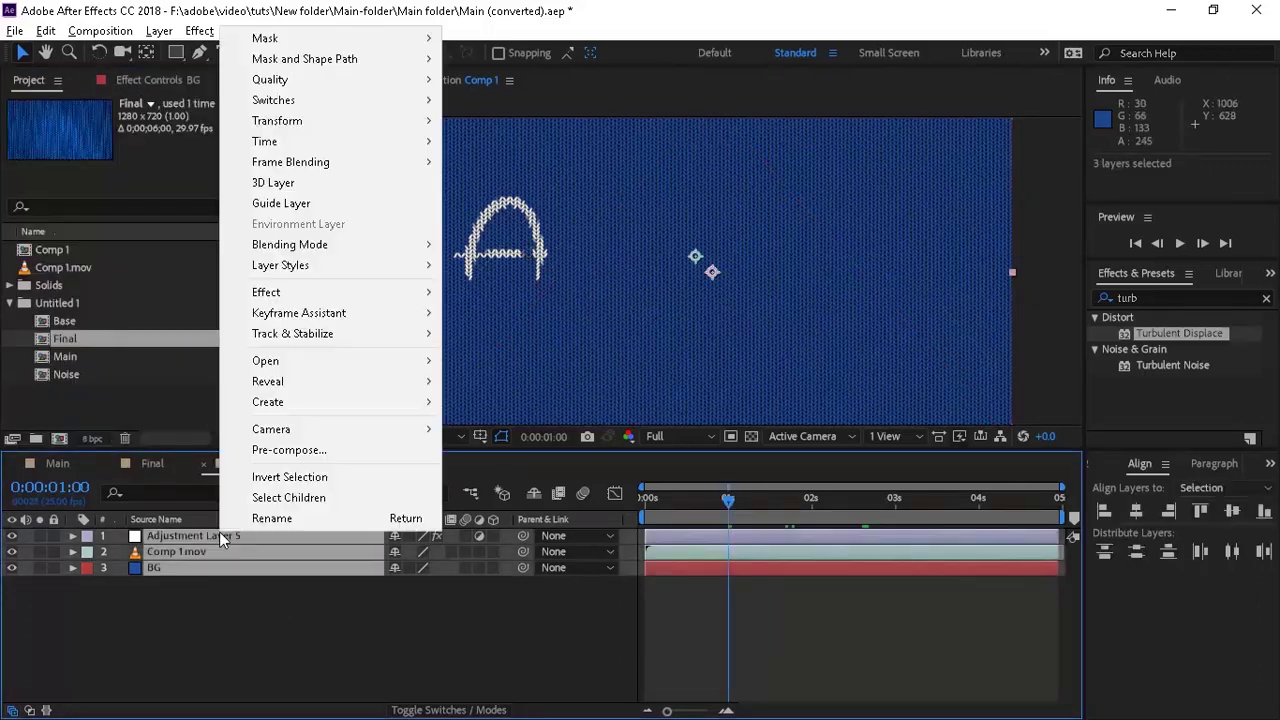
left_click(299, 452)
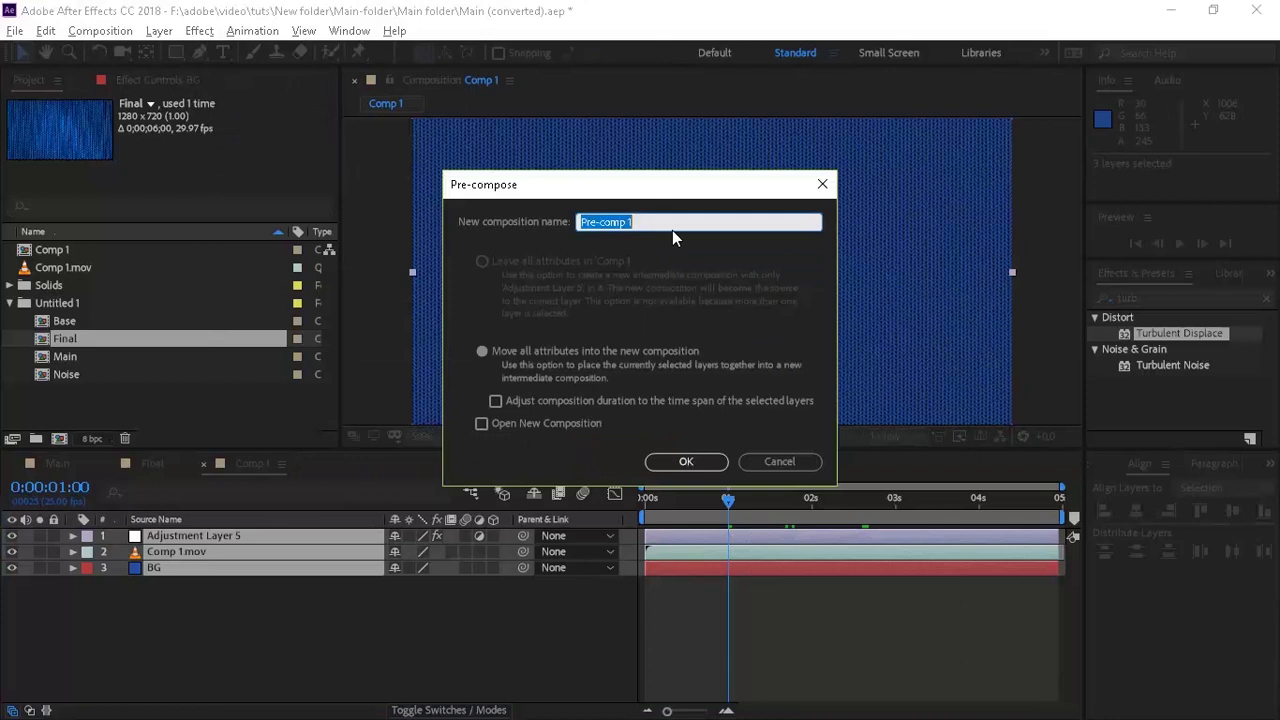
type("Texture")
left_click(689, 463)
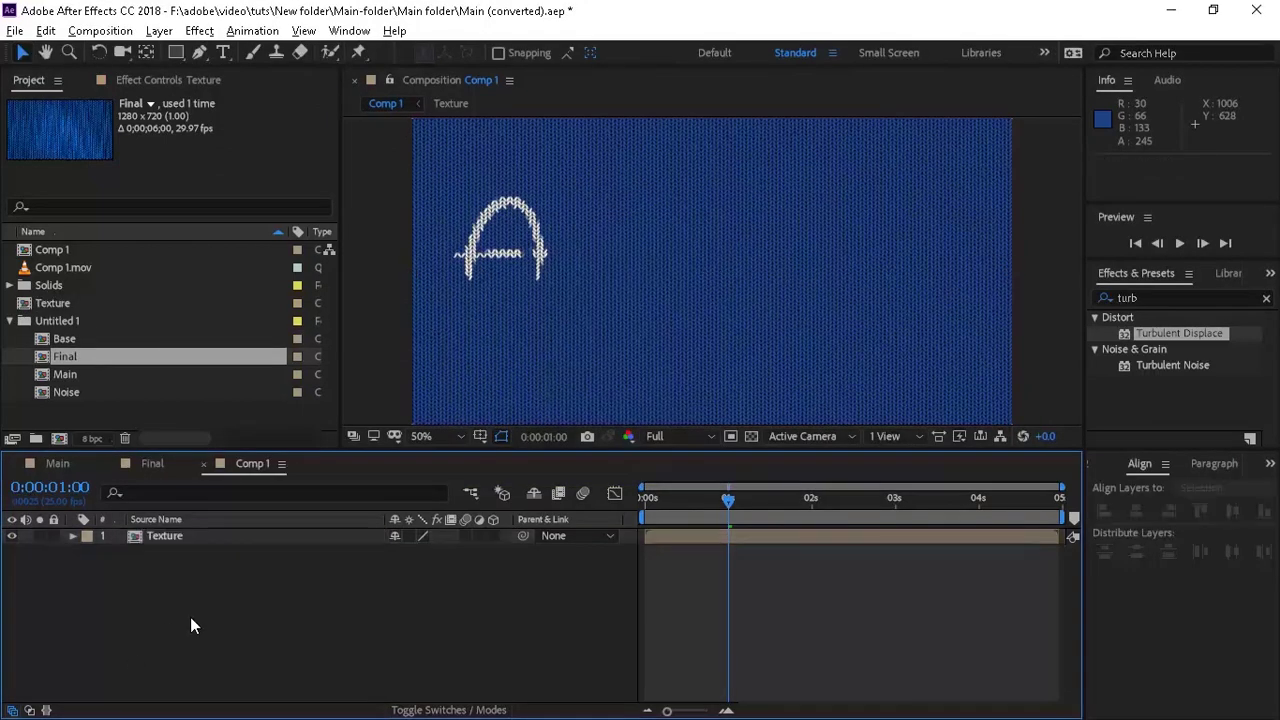
Add a full-size dark navy solid (06132C) and place it beneath the Texture layer.
right_click(190, 617)
mouse_move(318, 414)
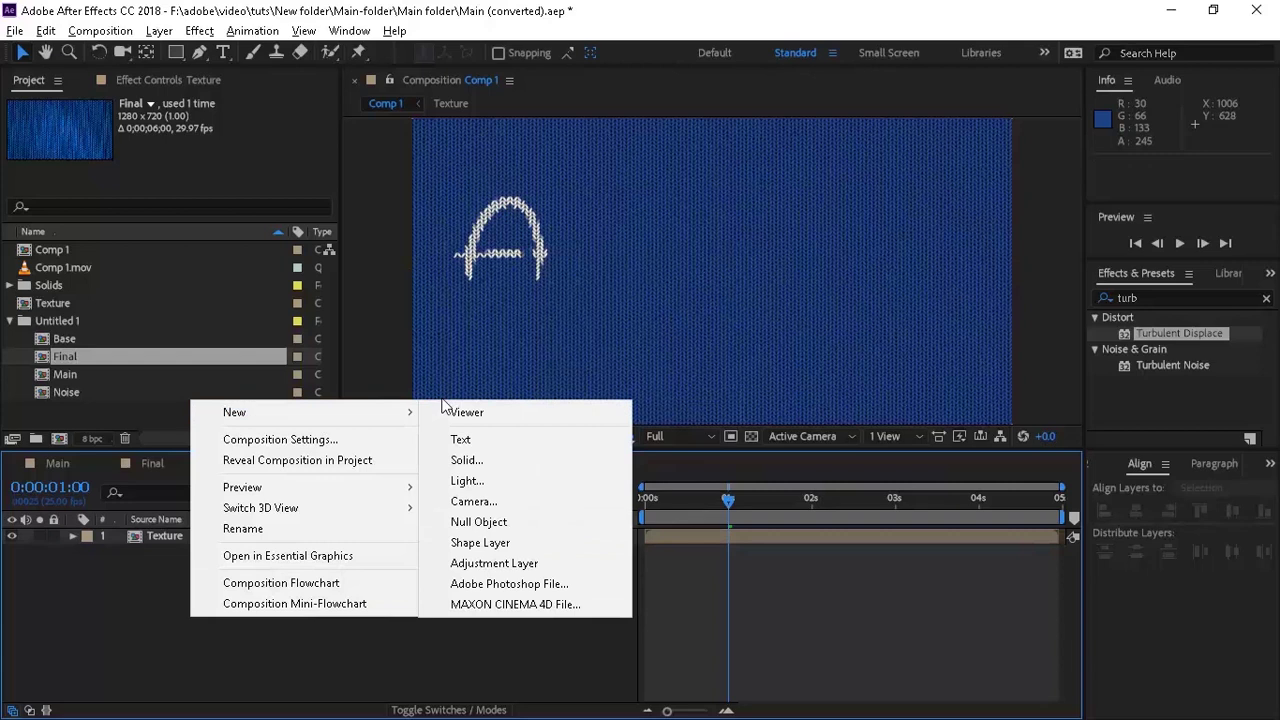
left_click(511, 465)
left_click(624, 457)
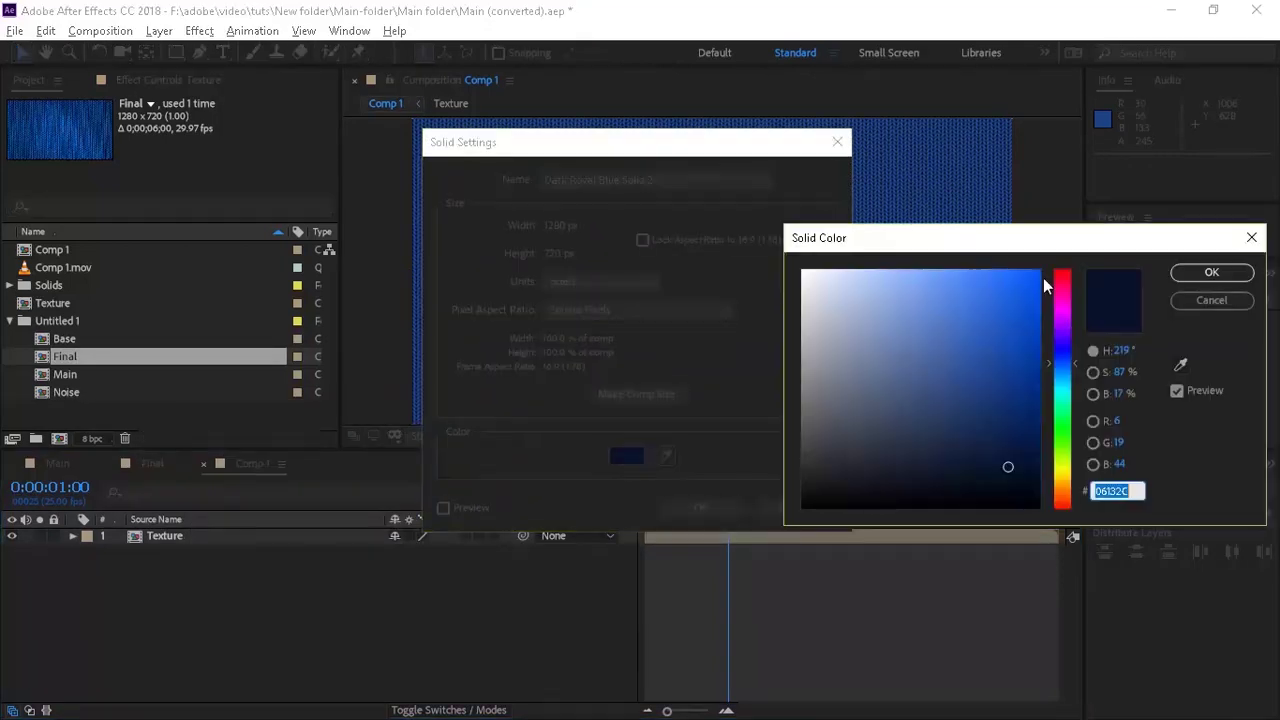
left_click(1216, 271)
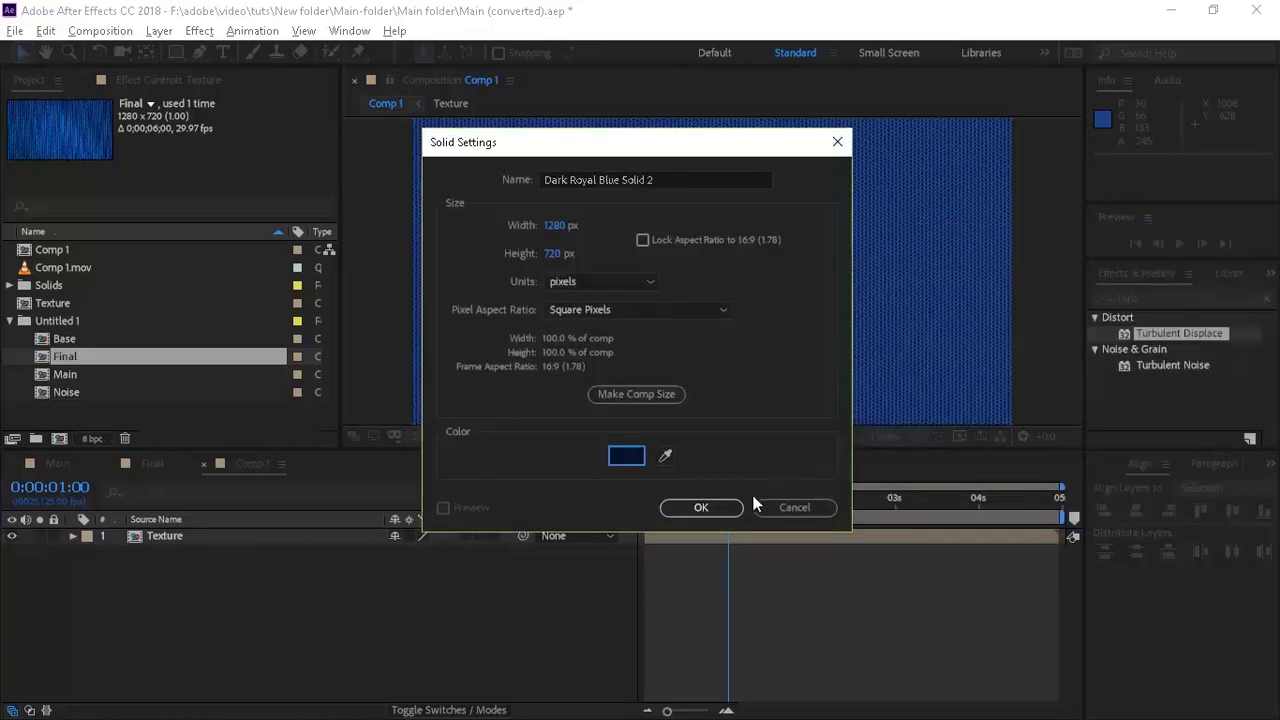
left_click(729, 509)
left_click_drag(273, 539, 274, 563)
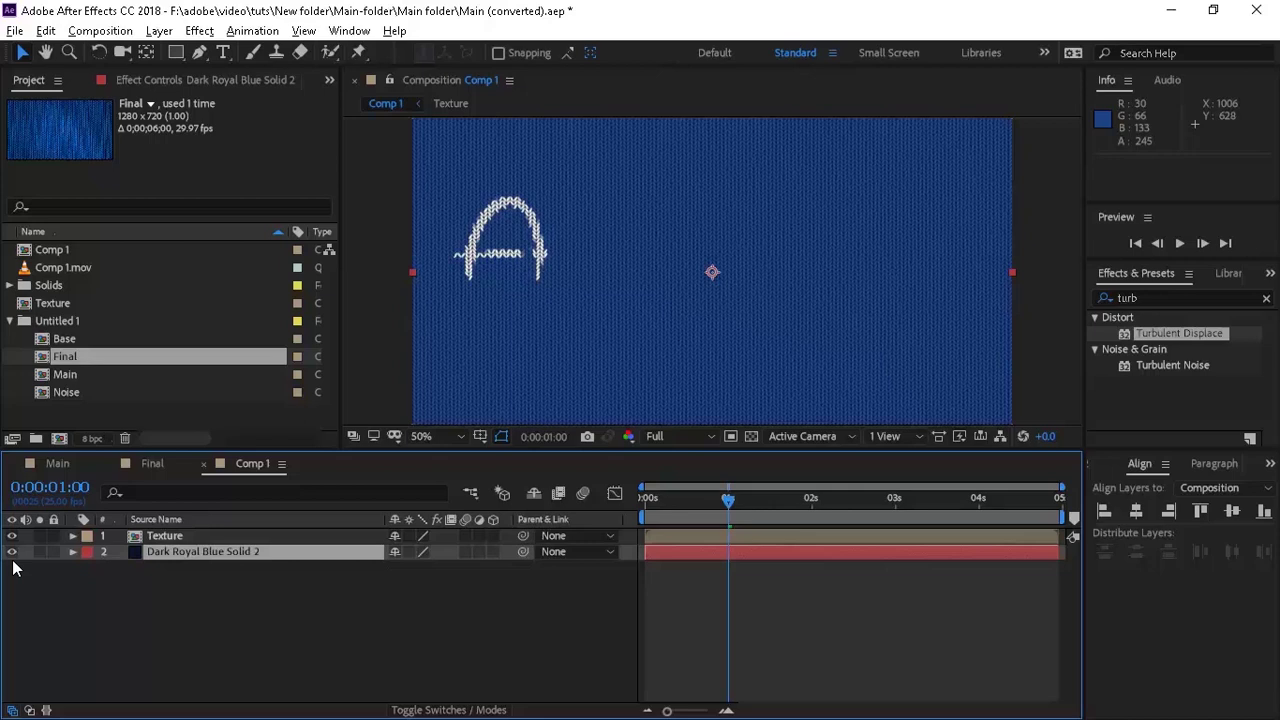
left_click(79, 586)
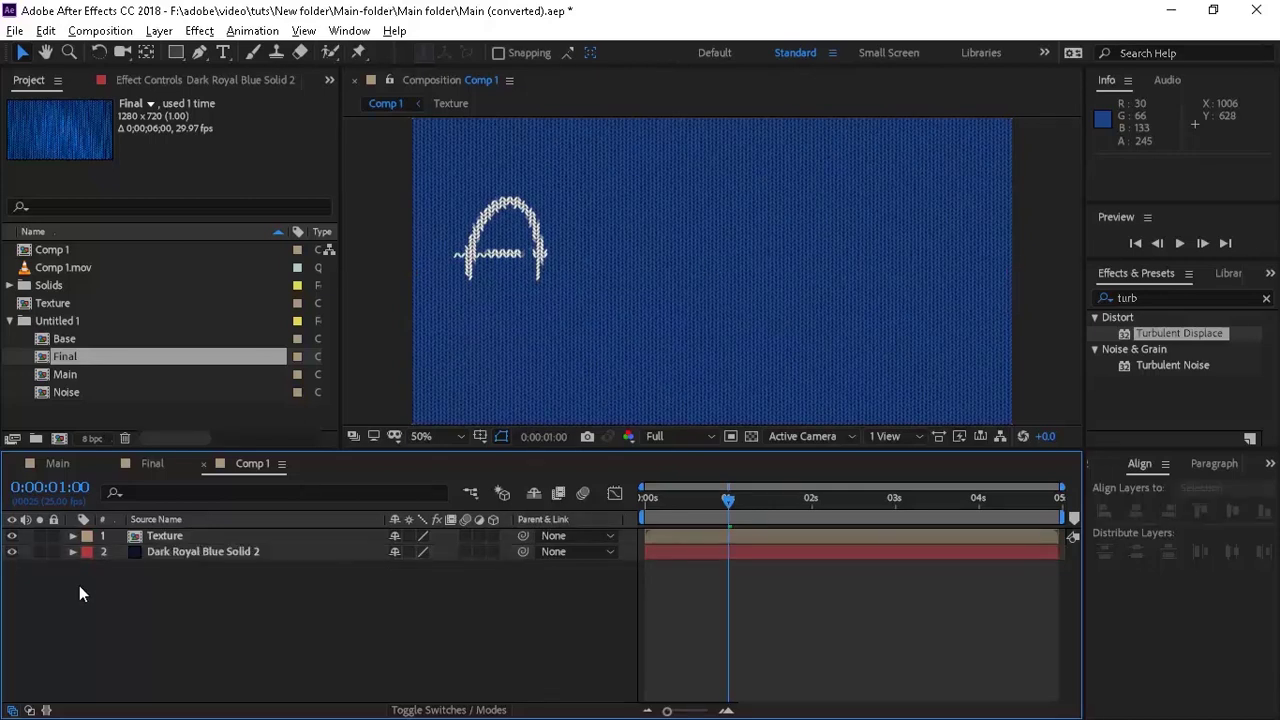
Add a black (000000) solid named Black.
right_click(79, 585)
mouse_move(290, 378)
left_click(354, 426)
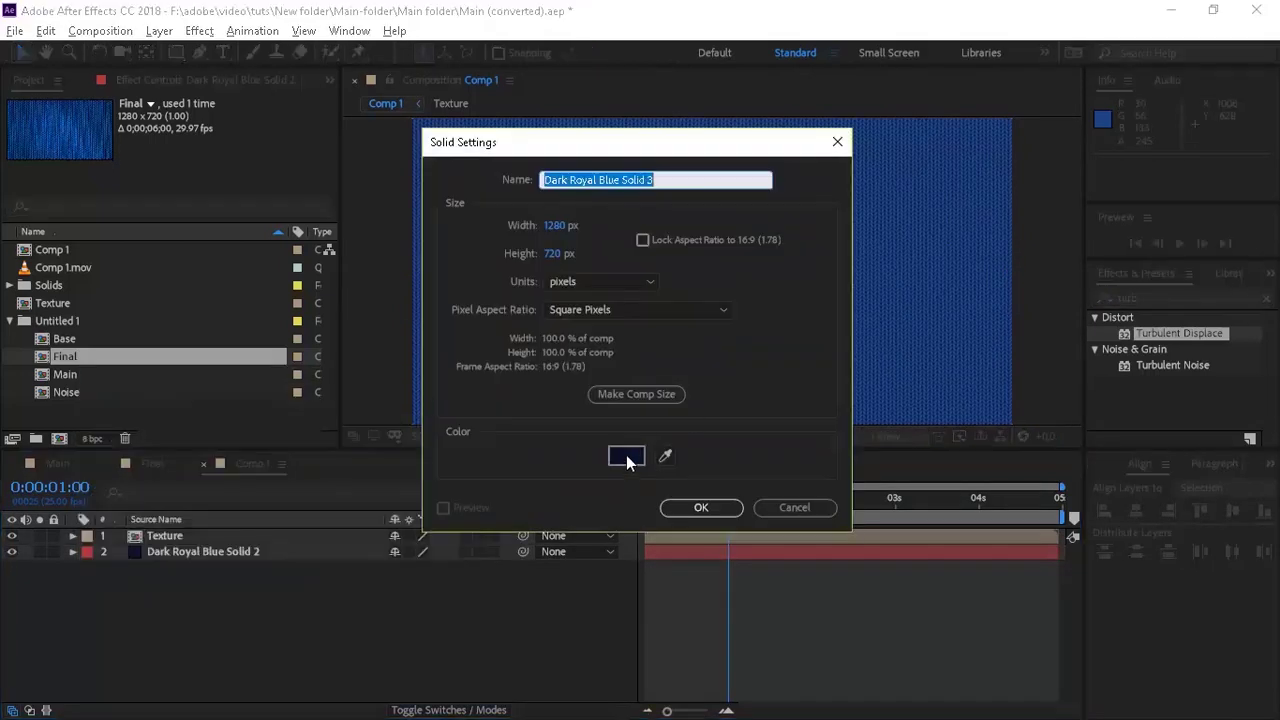
left_click(627, 456)
type("000000")
left_click(1211, 271)
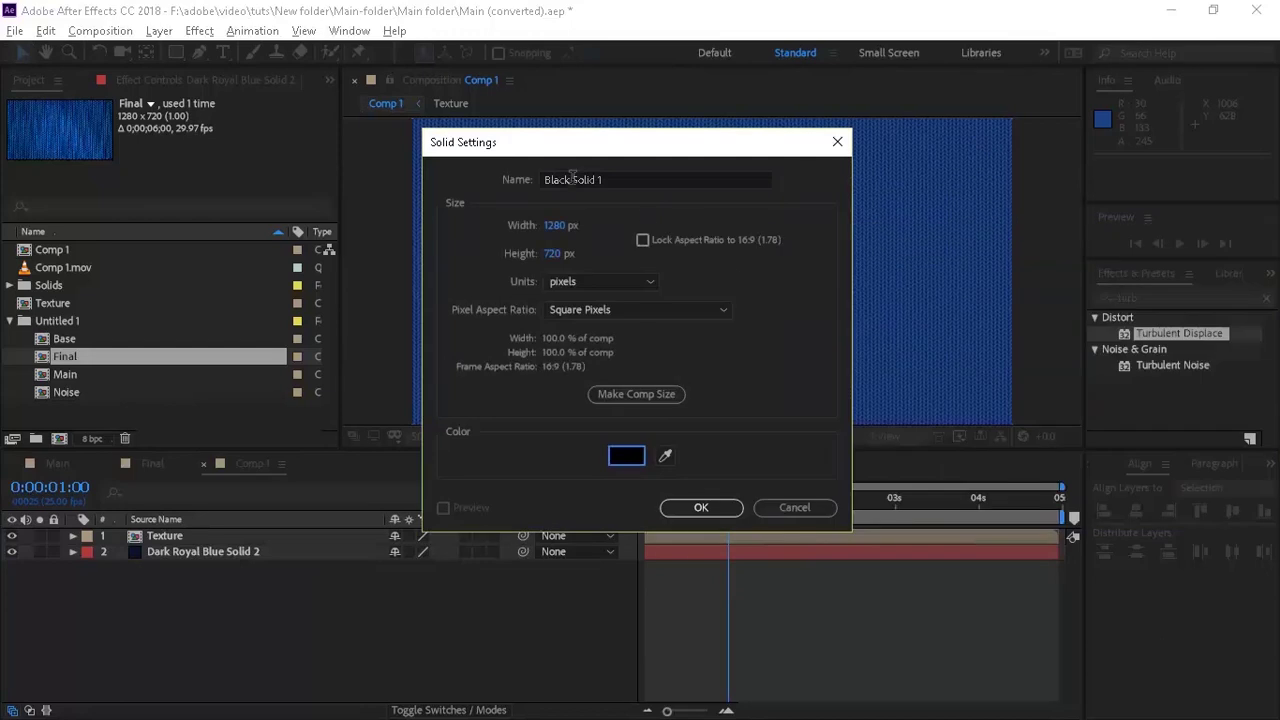
left_click(571, 178)
type("Black")
left_click(716, 510)
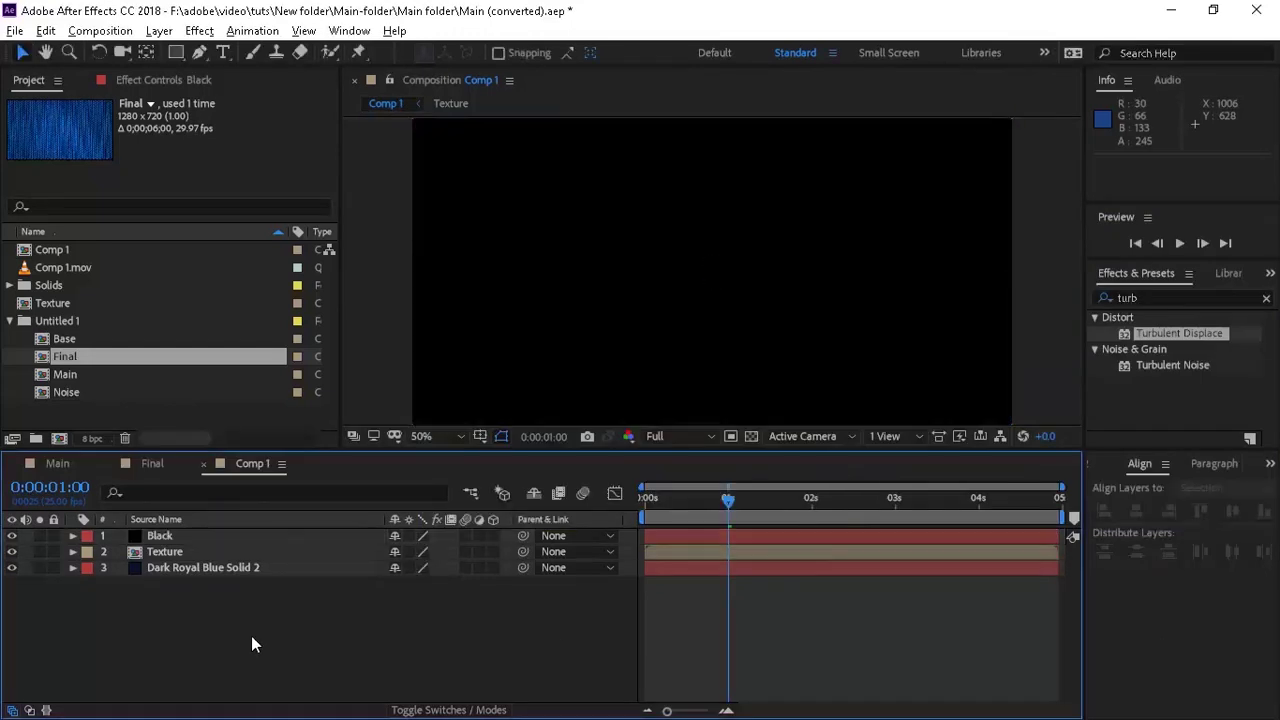
Add a white (ffffff) solid layer.
right_click(251, 636)
mouse_move(401, 433)
left_click(605, 478)
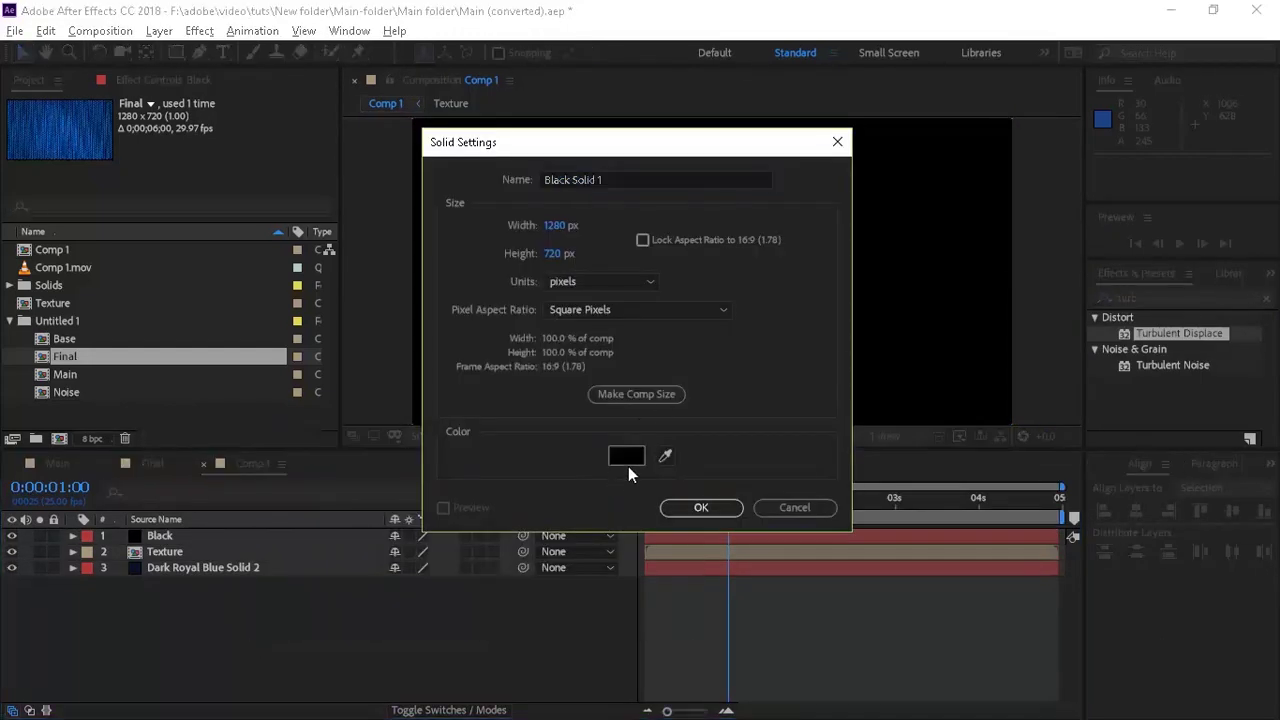
left_click(627, 456)
type("ffffff")
left_click(1211, 272)
left_click(700, 507)
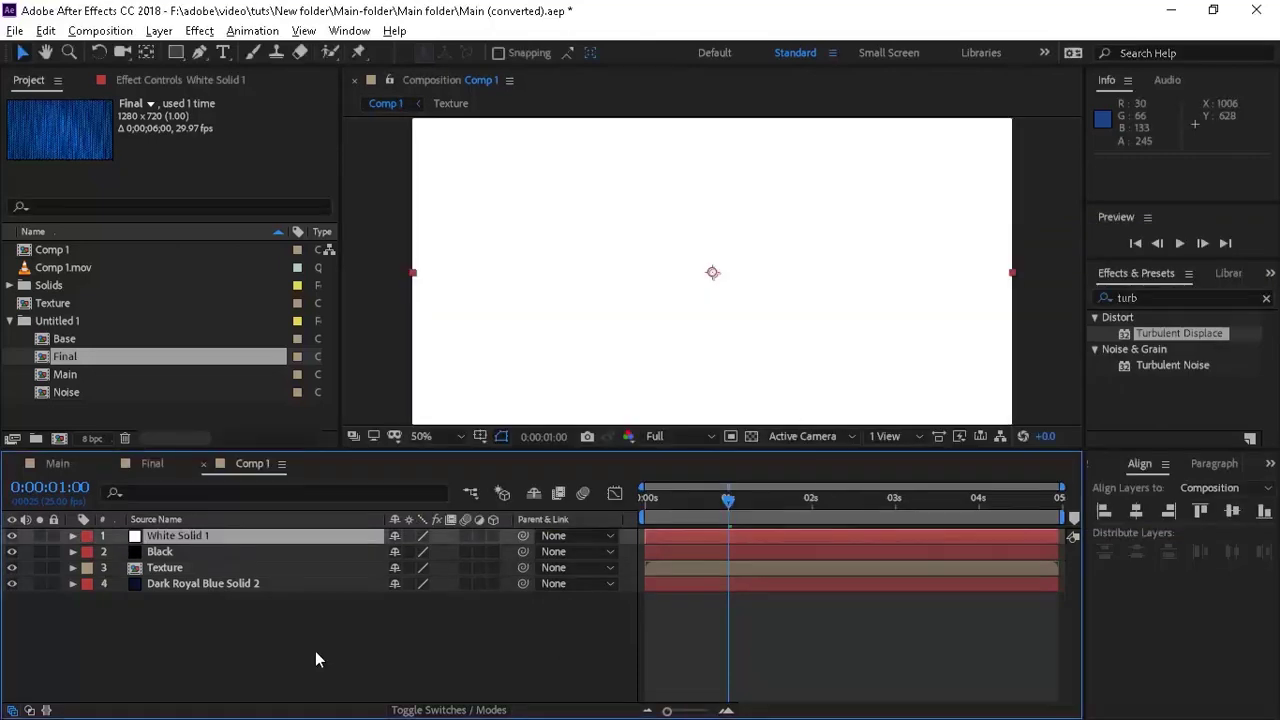
Pre-compose the Black and white solids into a precomp named Noise.
left_click(220, 550)
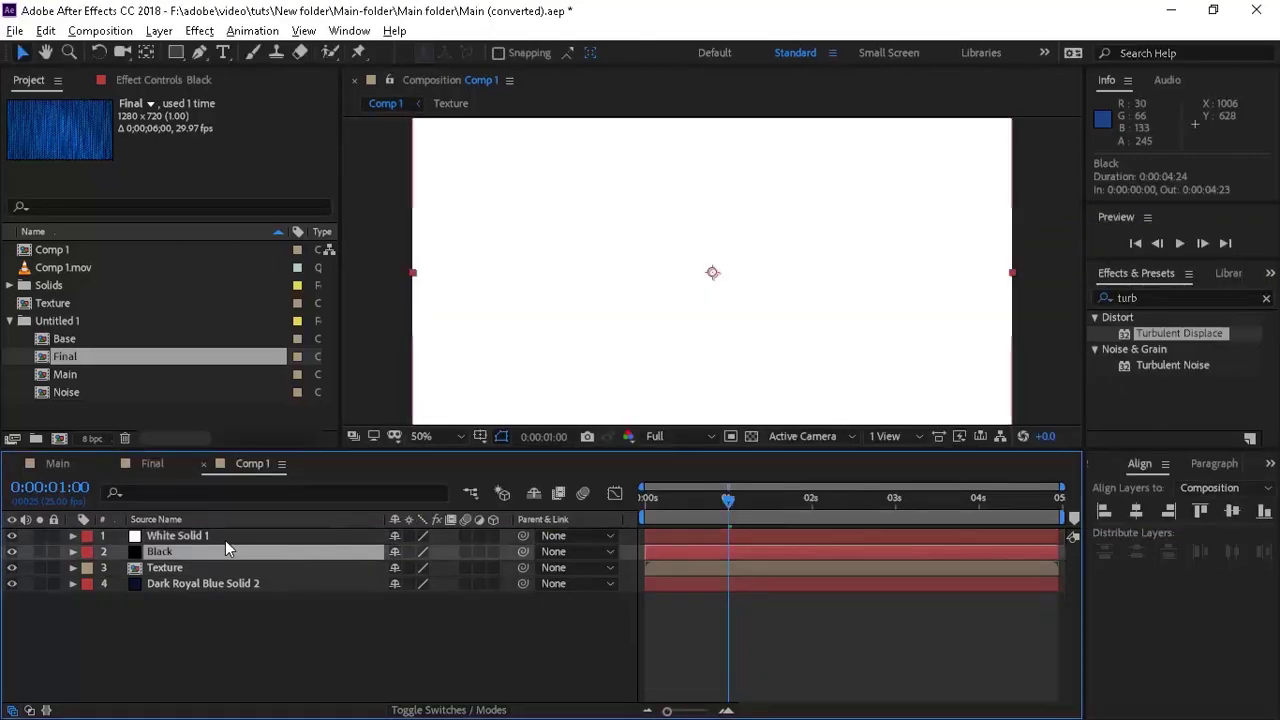
left_click(225, 538, "ctrl")
right_click(225, 540)
left_click(286, 460)
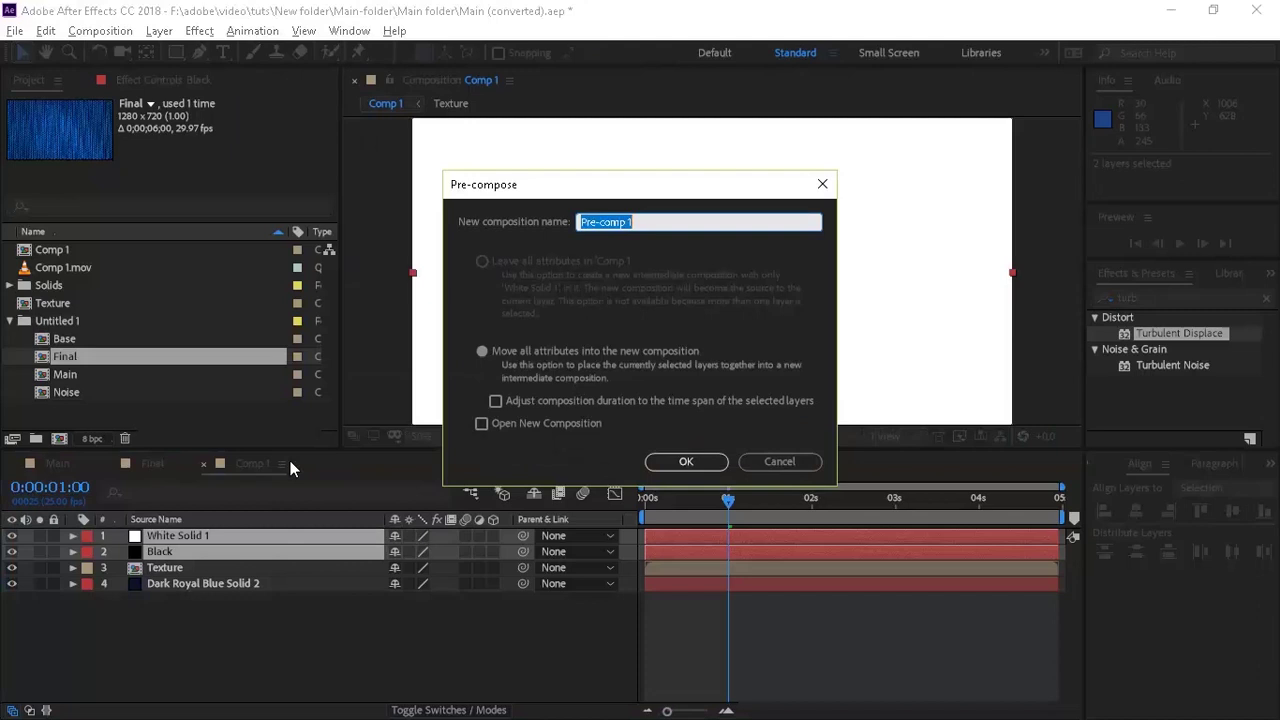
type("Noise")
left_click(688, 461)
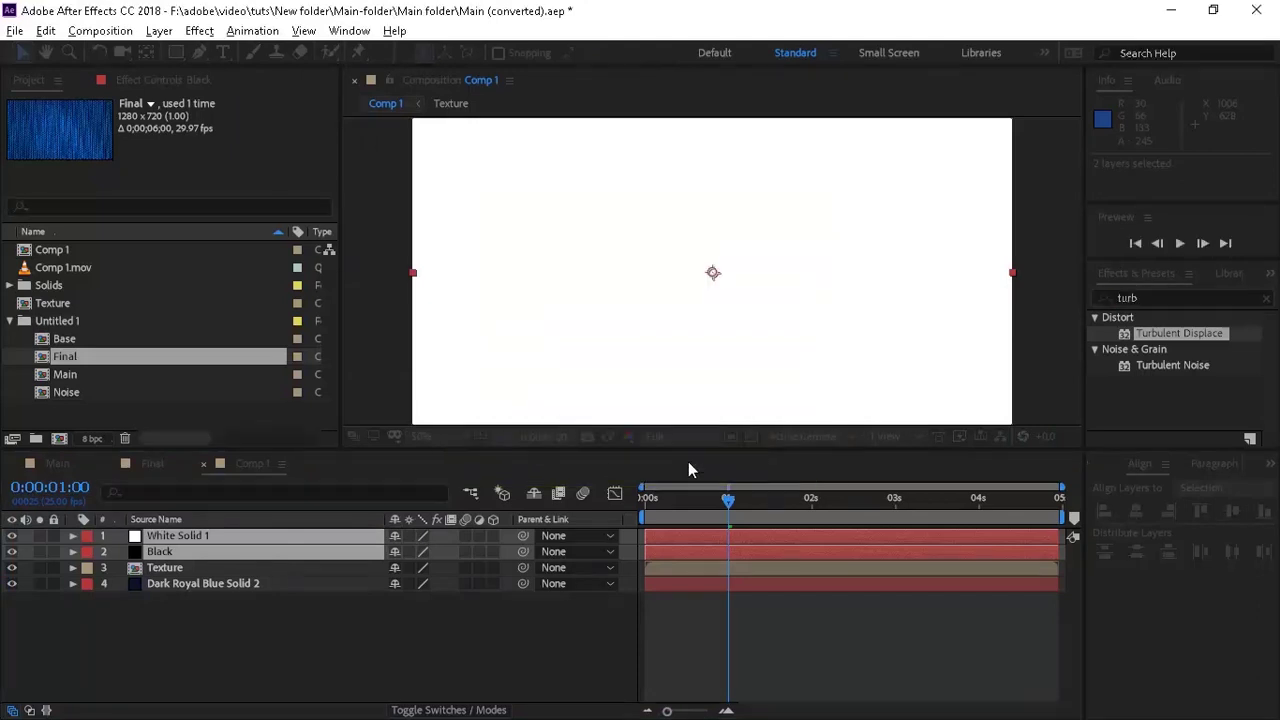
Inside the Noise precomp, apply Venetian Blinds to White Solid 1.
double_click(201, 535)
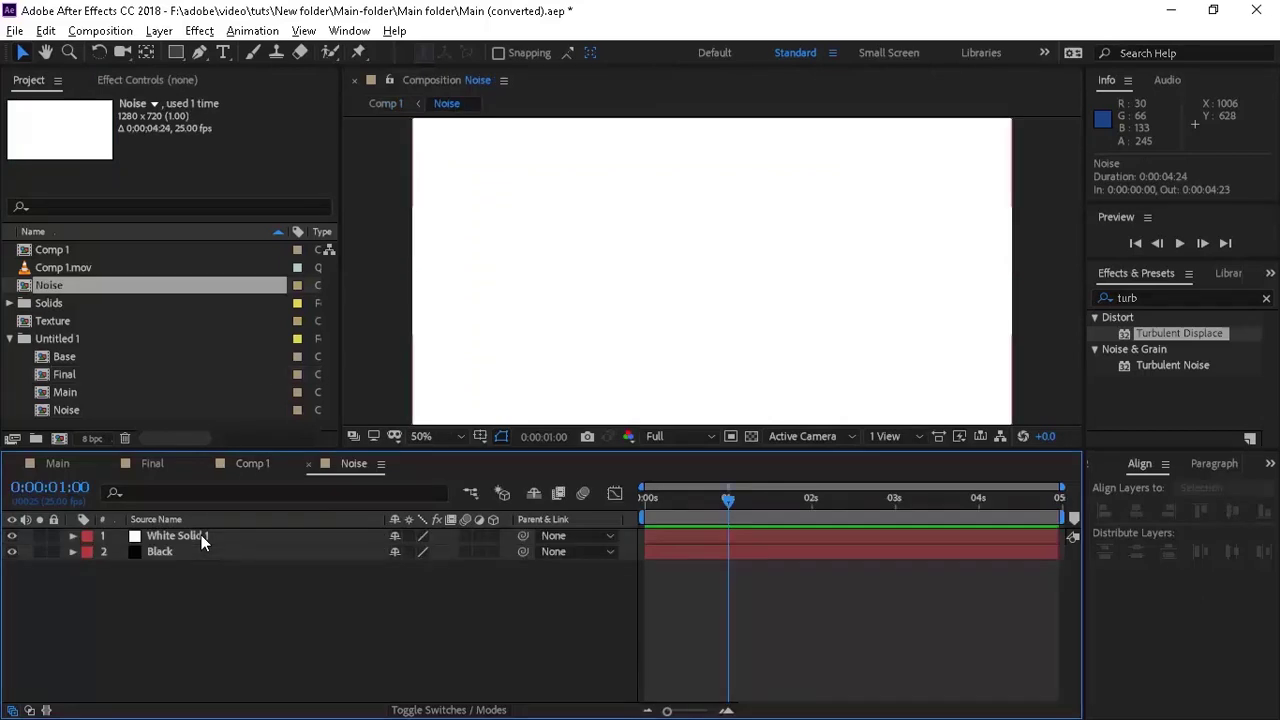
key("F3")
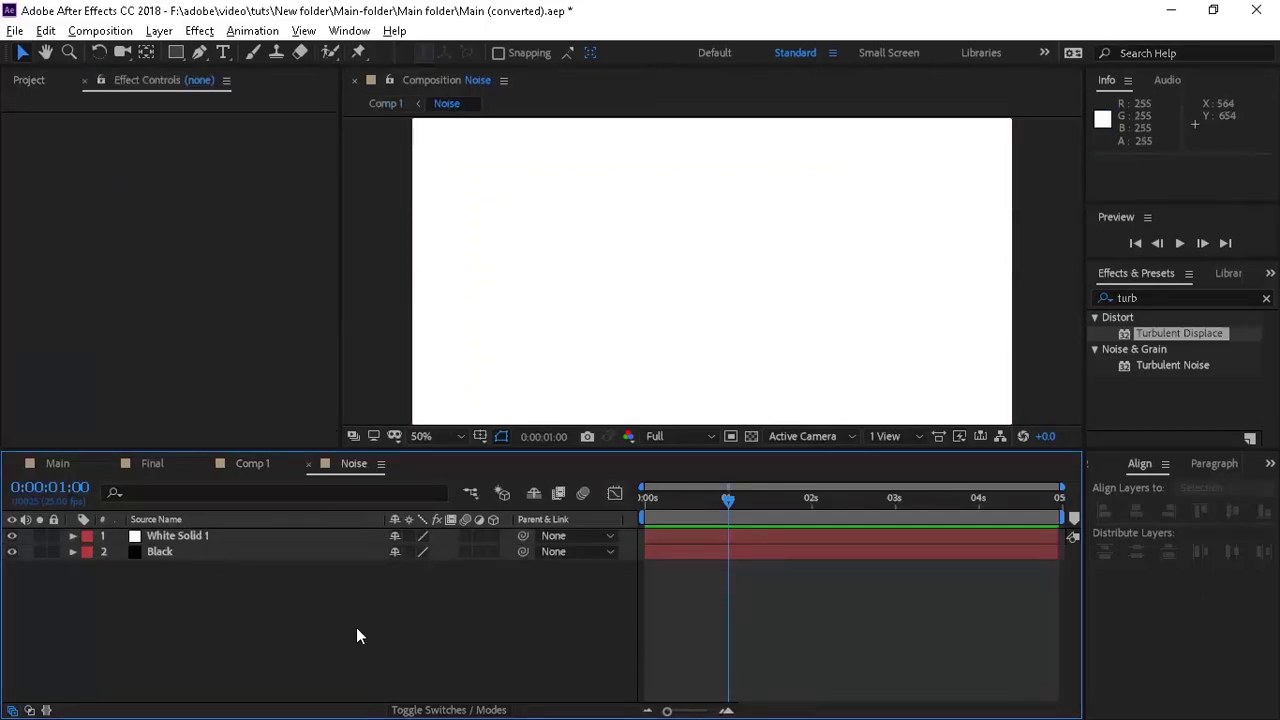
left_click(184, 535)
double_click(1153, 299)
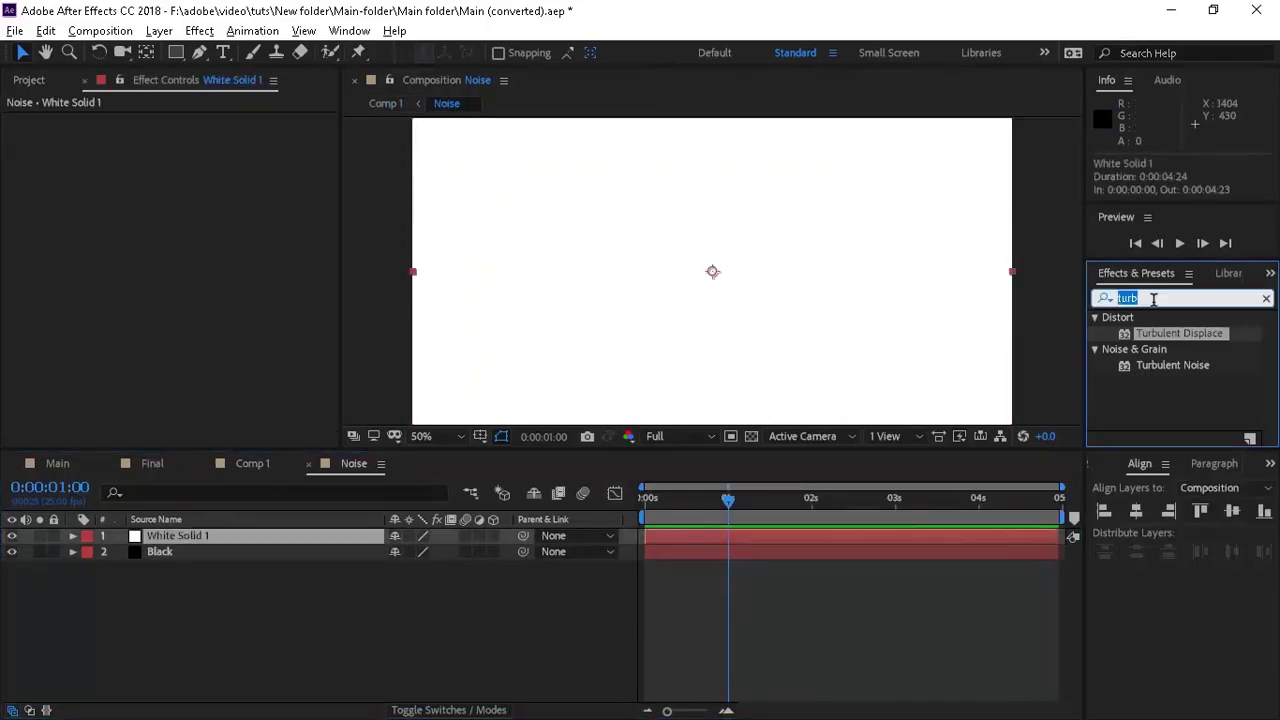
type("vene")
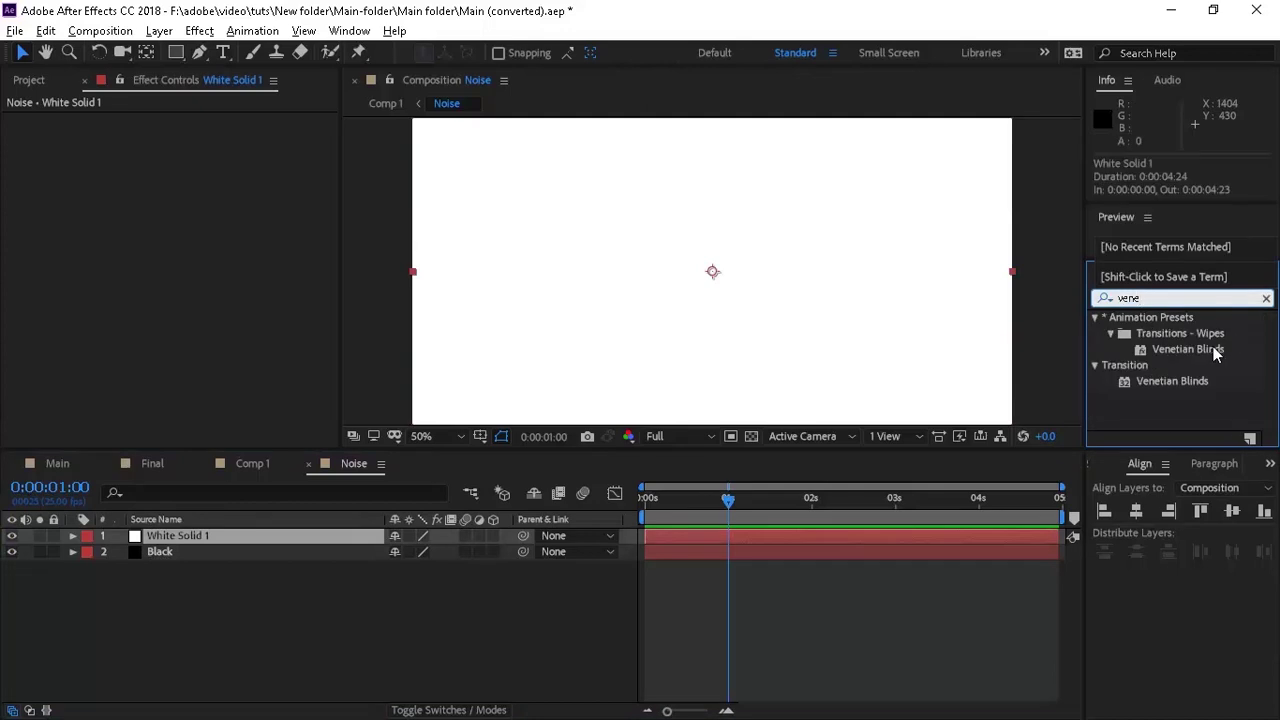
mouse_move(1184, 381)
left_mouse_down()
mouse_move(283, 283)
mouse_move(245, 267)
left_mouse_up()
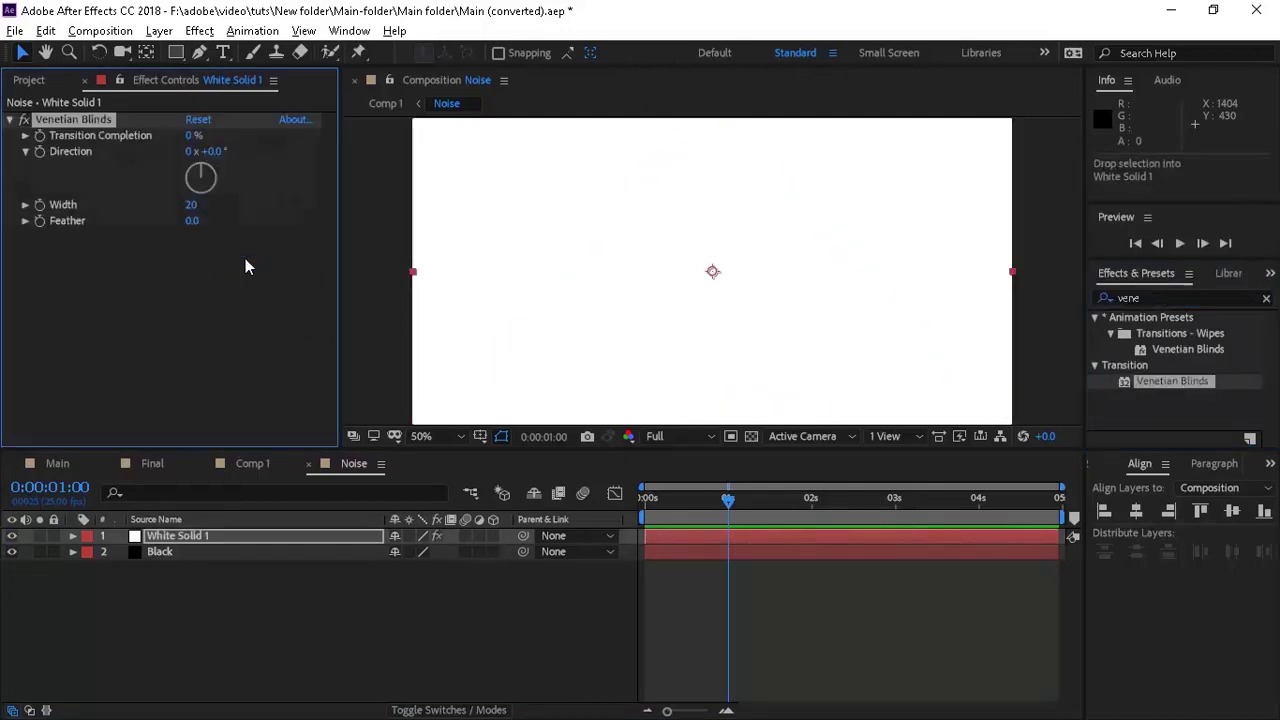
Set Venetian Blinds to 50% transition completion, 90° direction and width 10.
left_click(189, 135)
type("50")
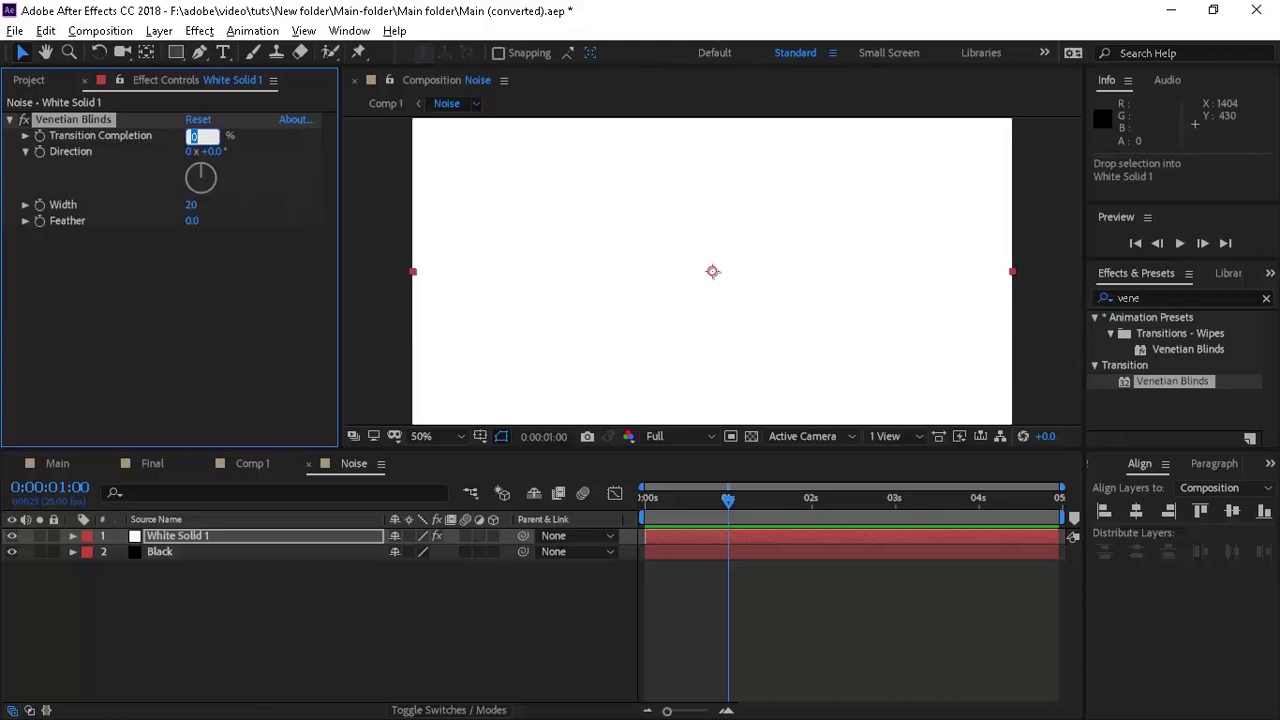
key("Return")
left_click(207, 151)
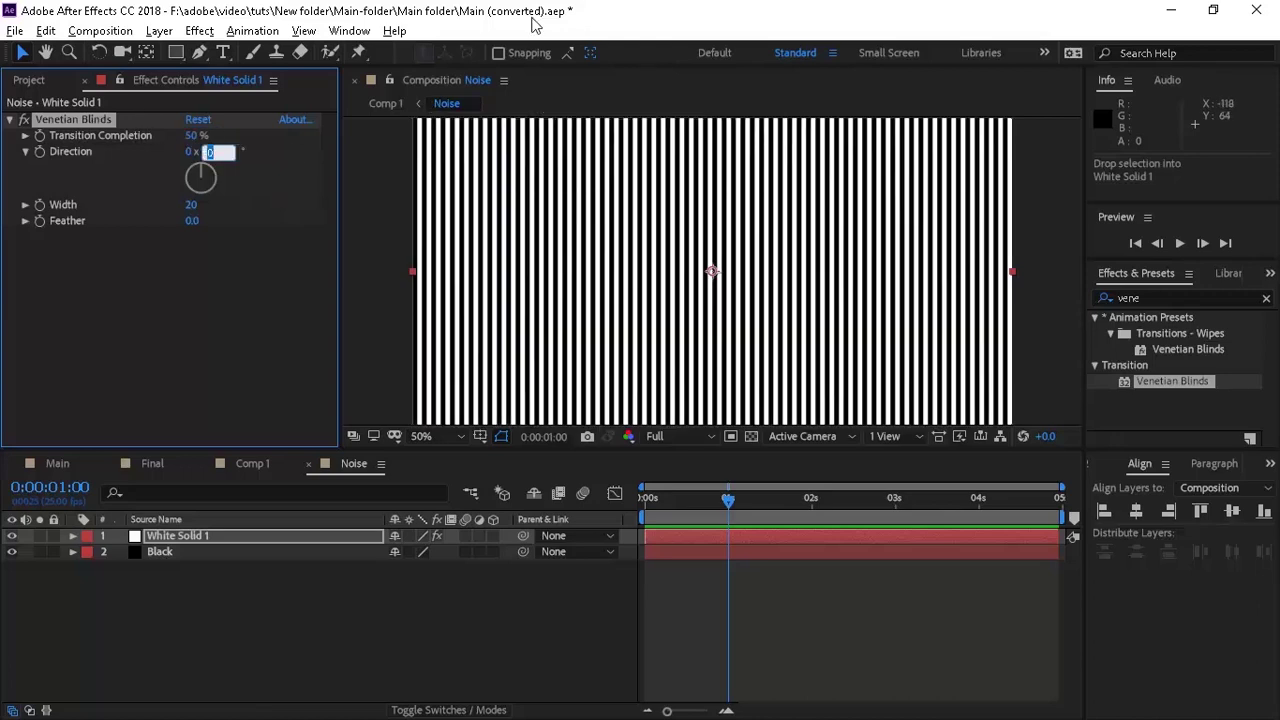
type("90")
key("Return")
left_click(192, 205)
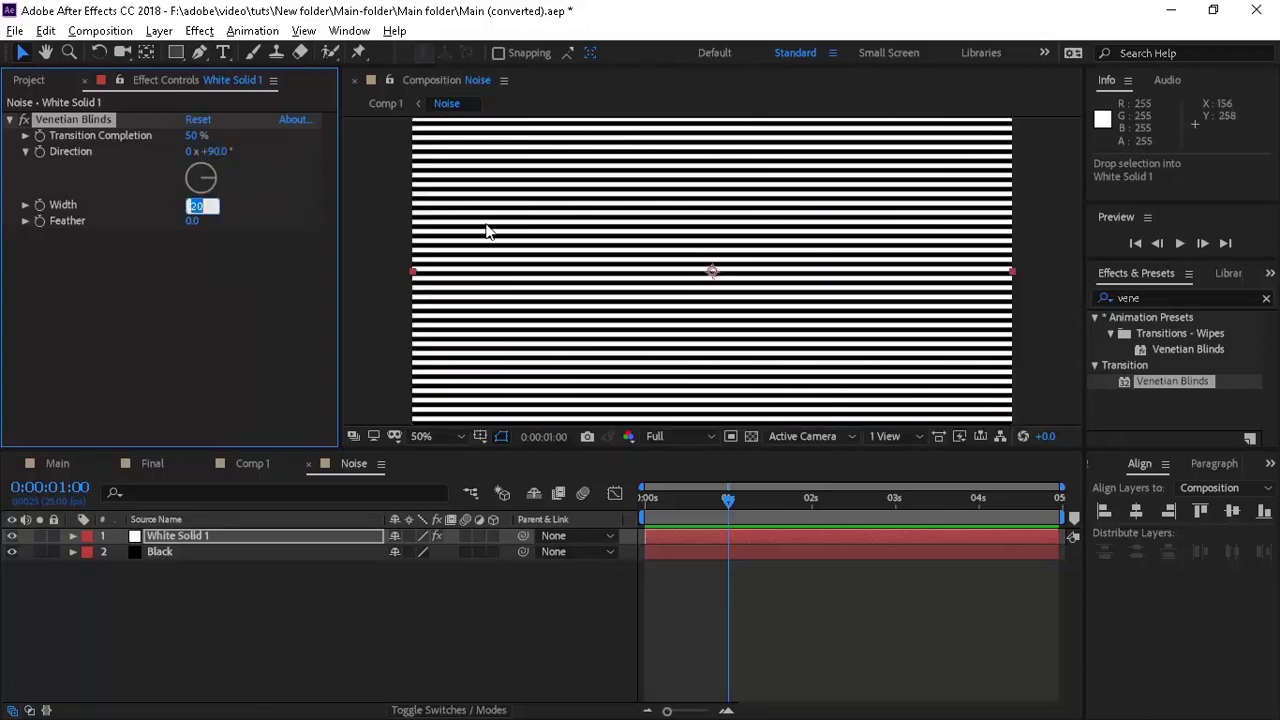
type("10")
key("Return")
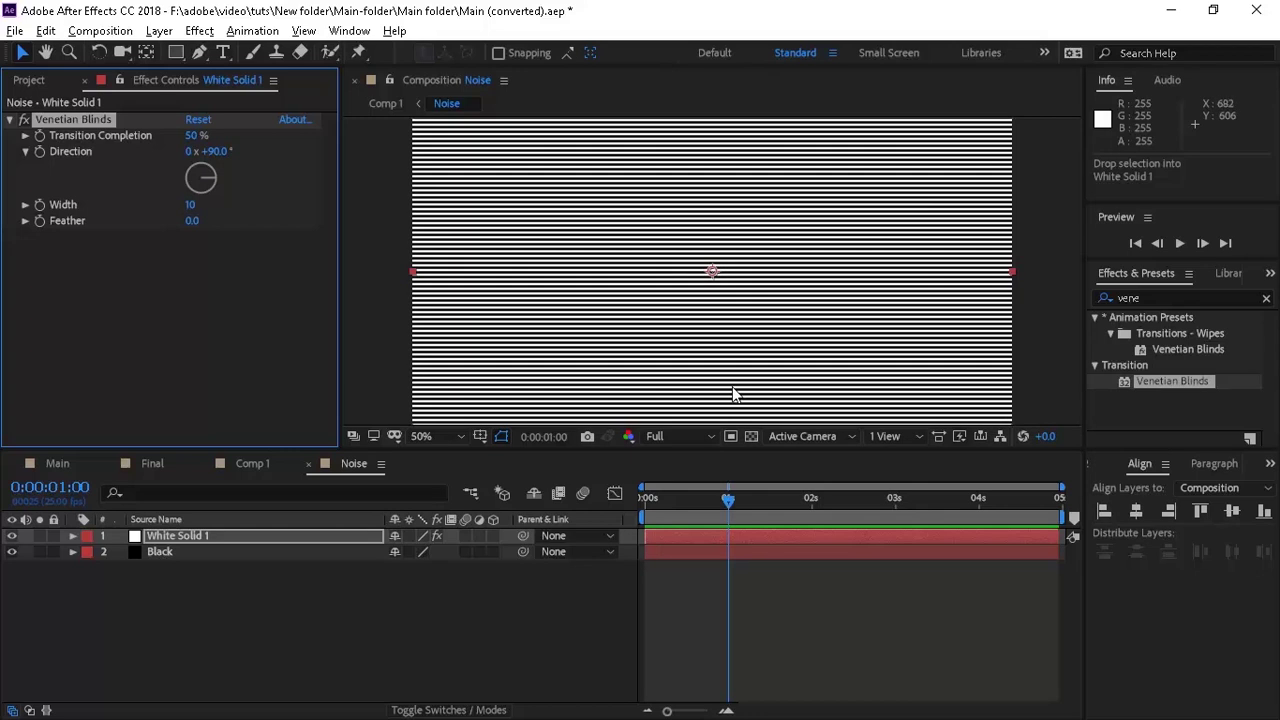
left_click(1130, 298)
Add Wave Warp to White Solid 1 with Noise wave type, wave height 30 and width 30.
type("wave")
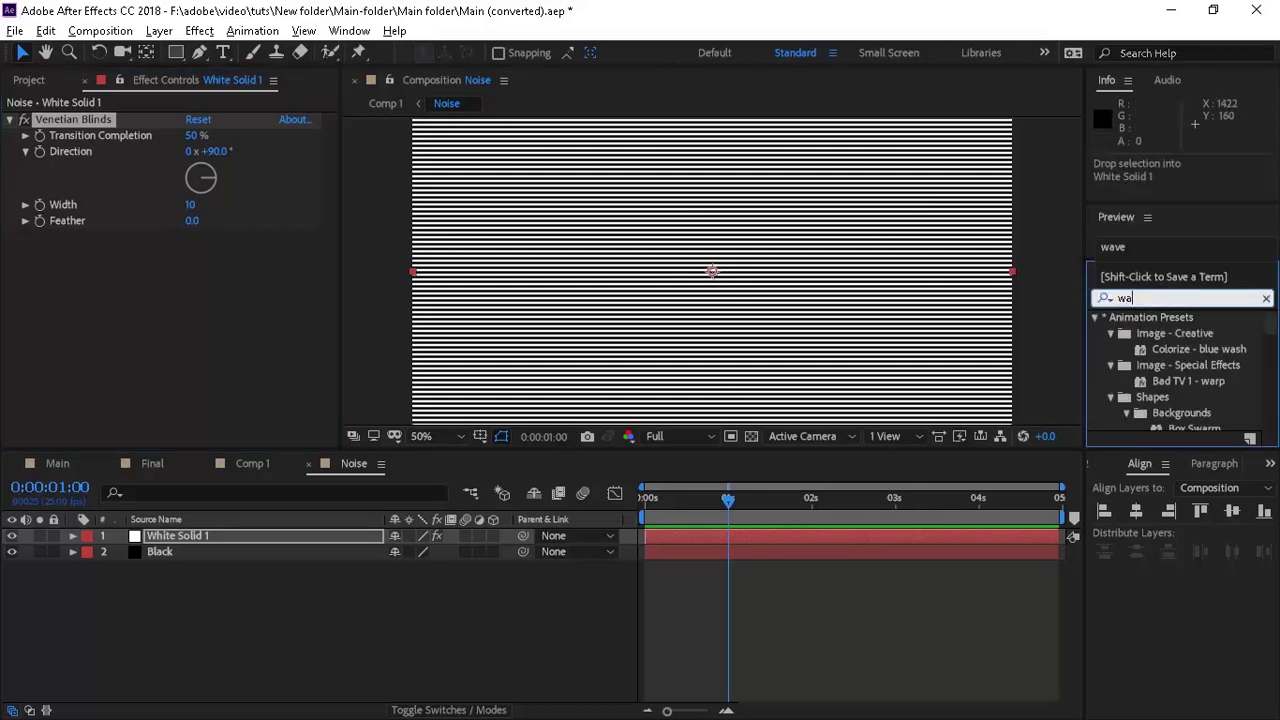
mouse_move(1169, 336)
left_mouse_down()
mouse_move(823, 351)
mouse_move(154, 326)
left_mouse_up()
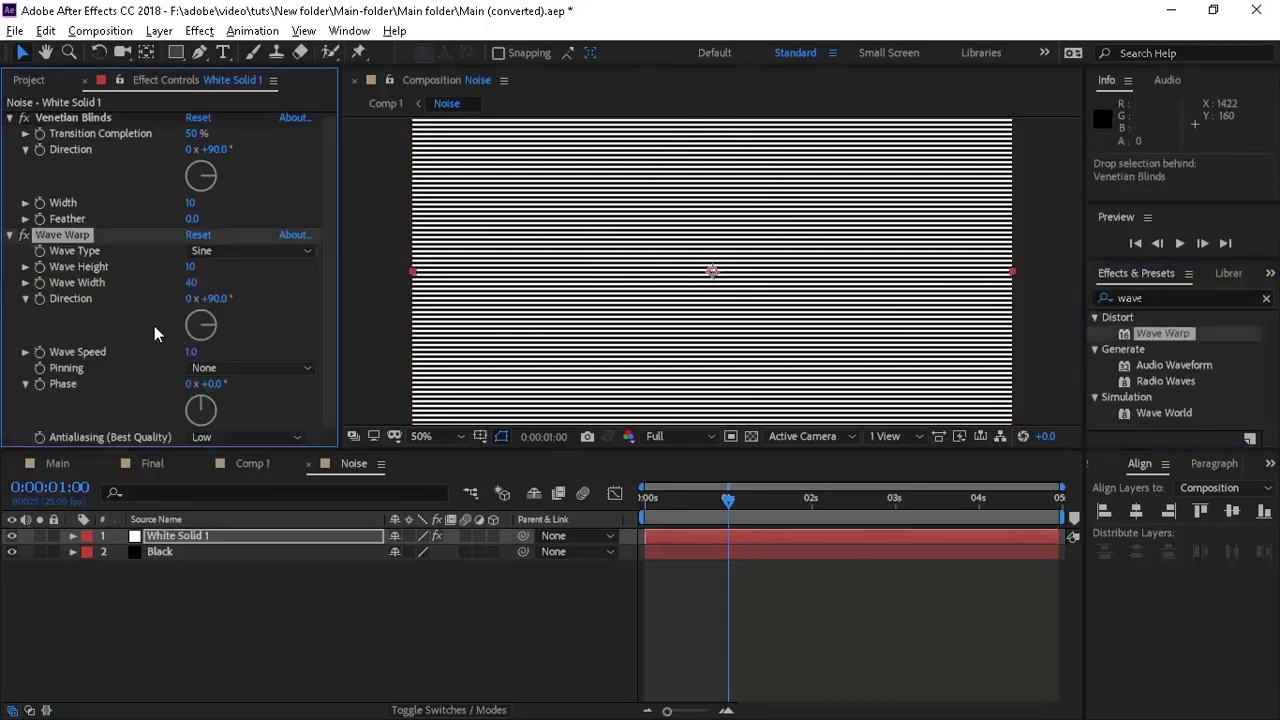
left_click(250, 251)
left_click(256, 416)
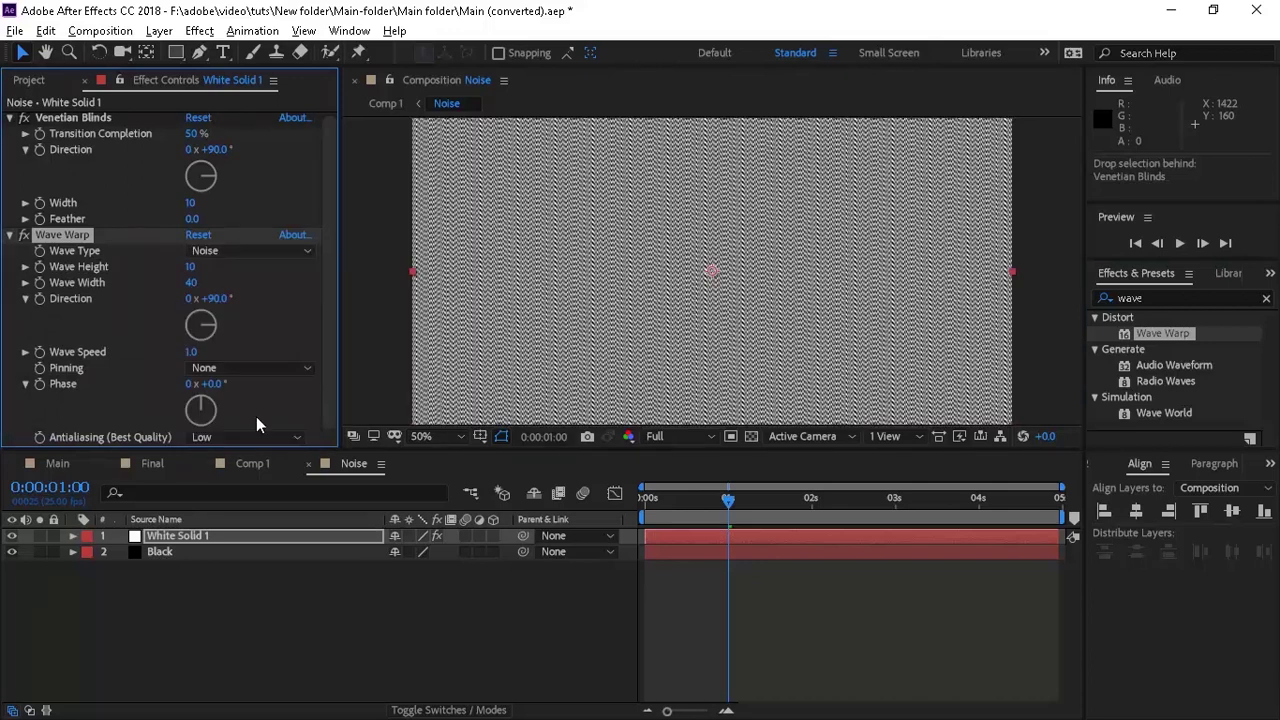
left_click(190, 266)
type("30")
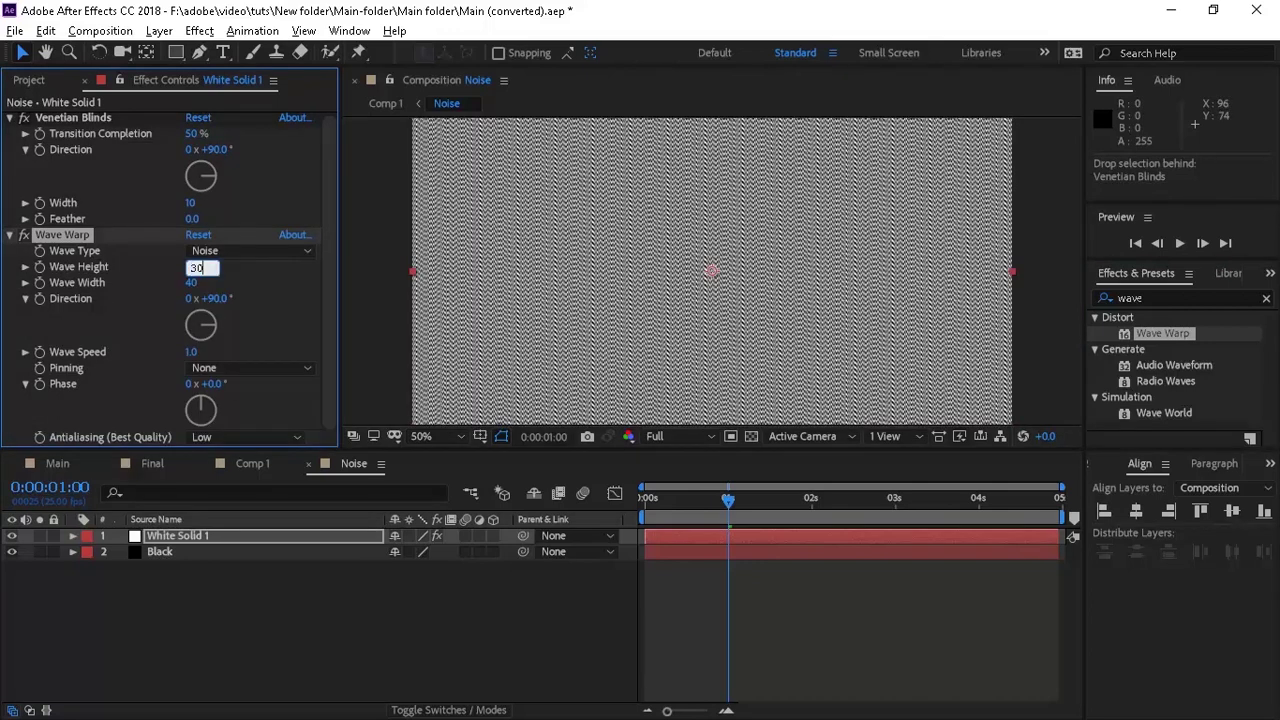
key("Tab")
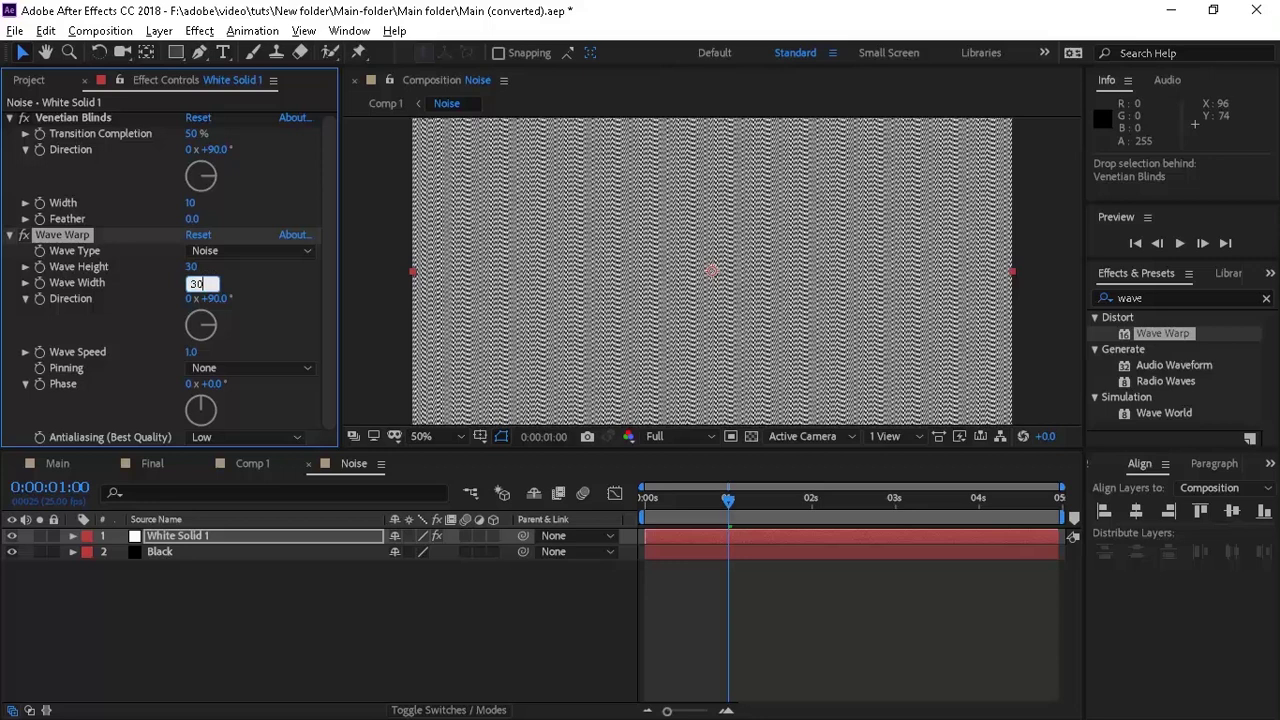
key("Tab")
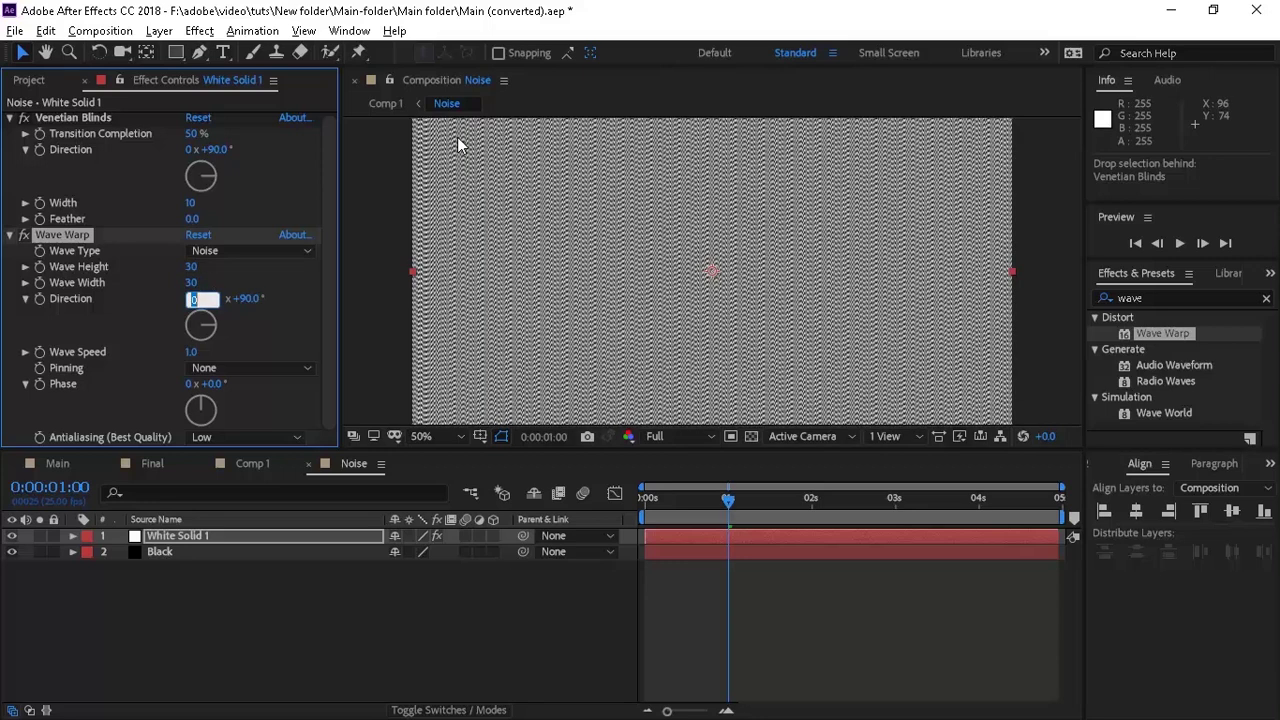
left_click(403, 598)
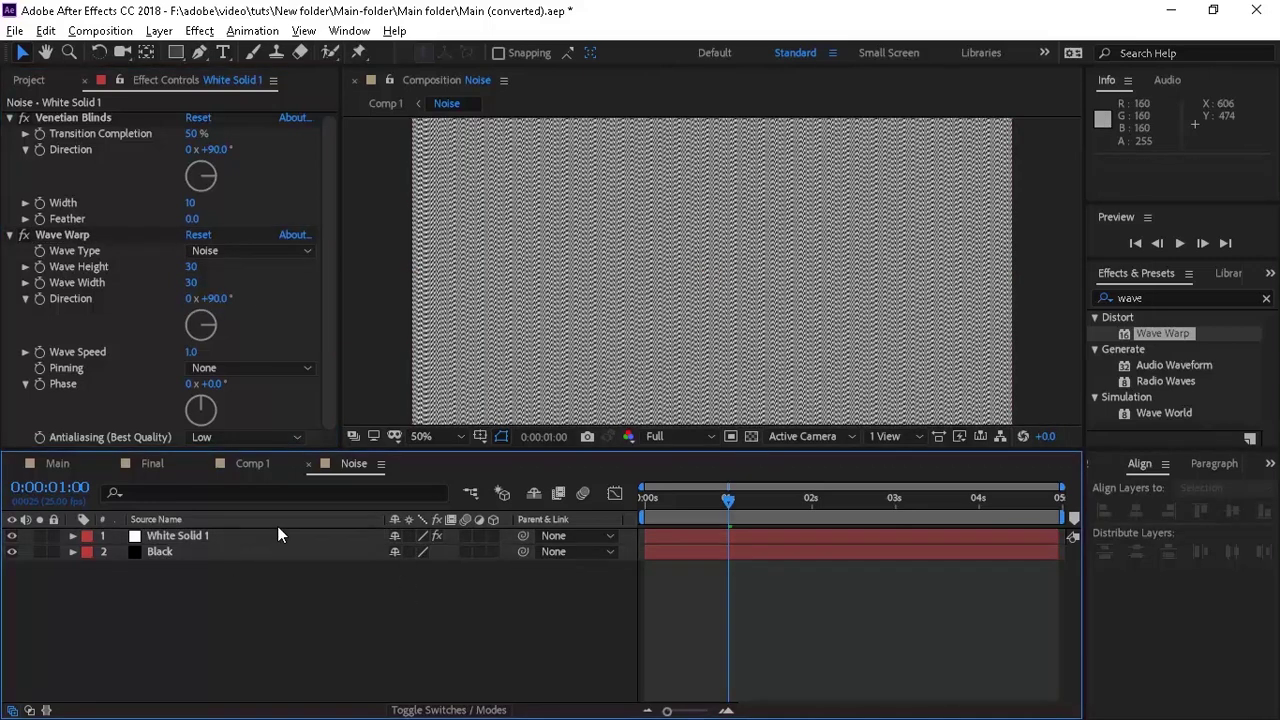
Back in Comp 1, set the Noise layer's blend mode to Overlay.
left_click(310, 464)
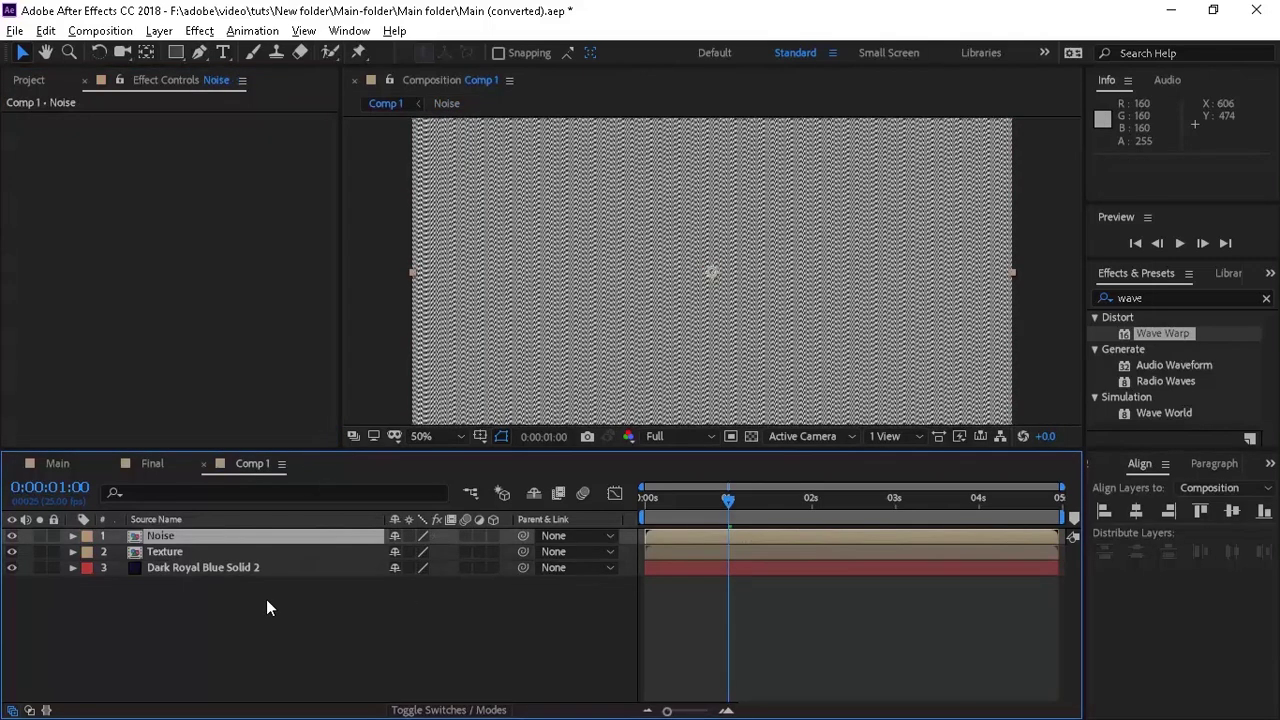
left_click(450, 712)
left_click(410, 536)
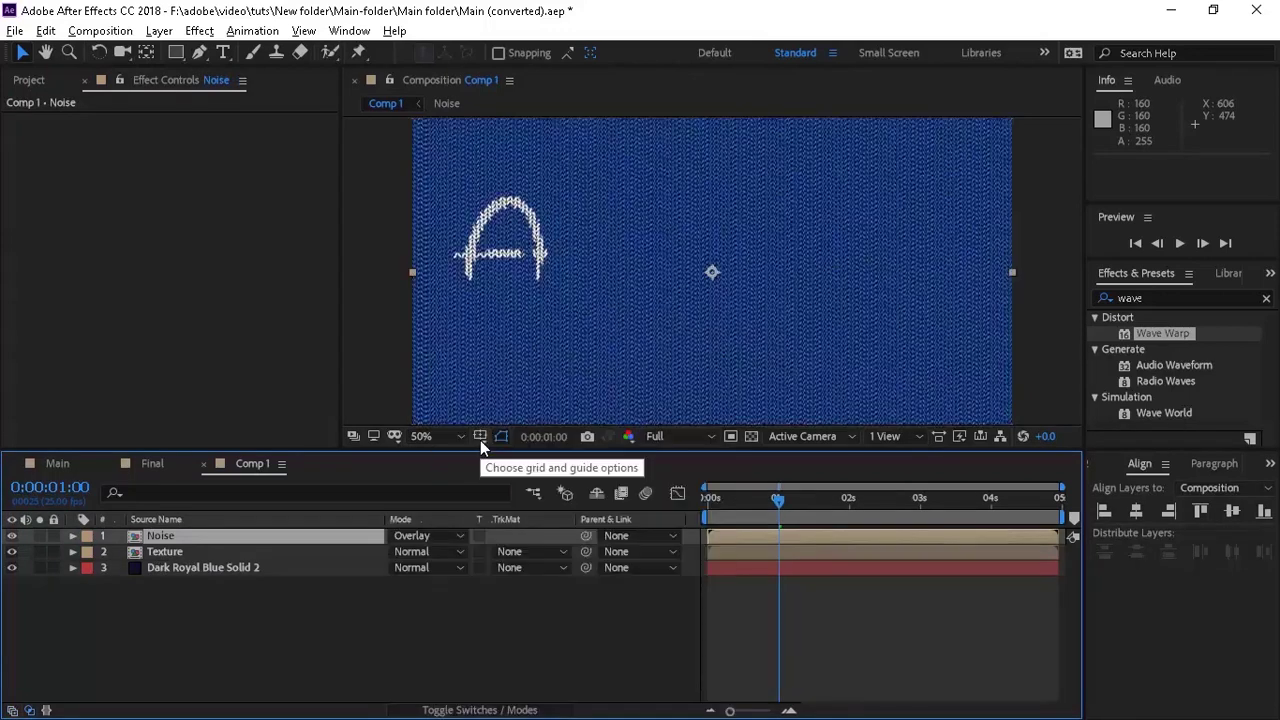
Move the time forward and freeze the Noise layer on its current frame.
left_click_drag(874, 497, 1025, 502)
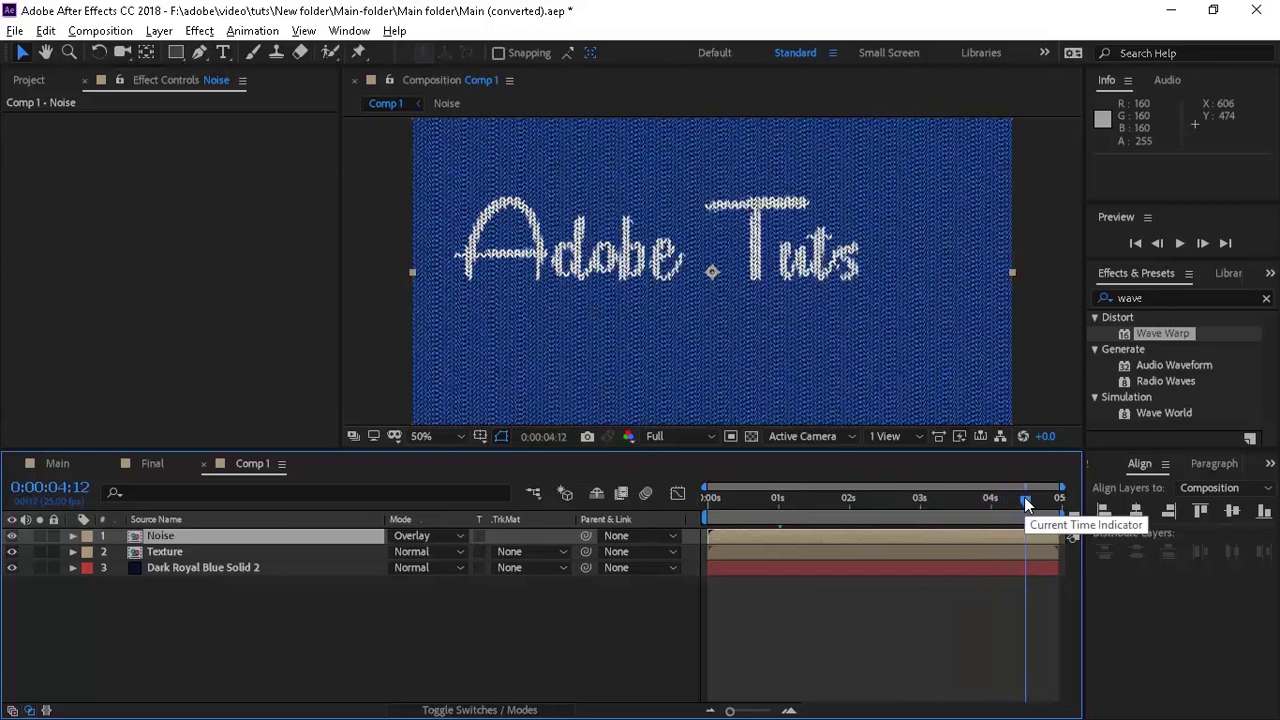
right_click(207, 535)
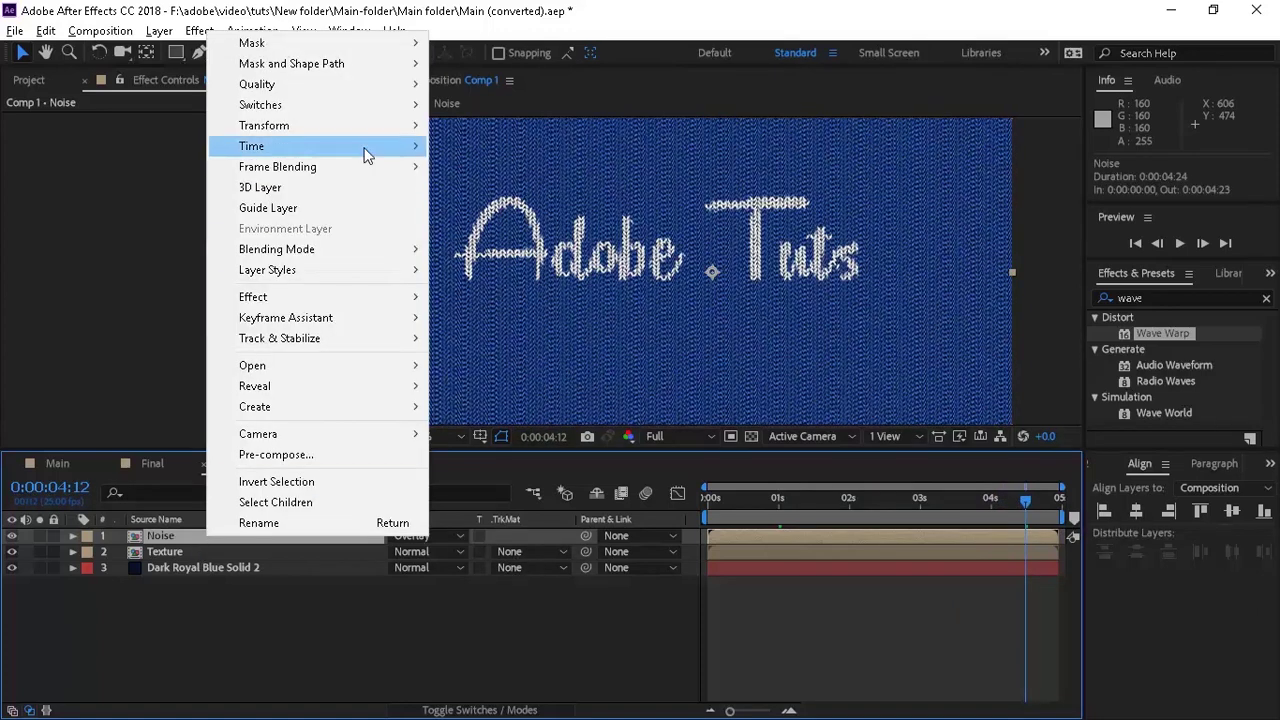
mouse_move(366, 155)
left_click(468, 206)
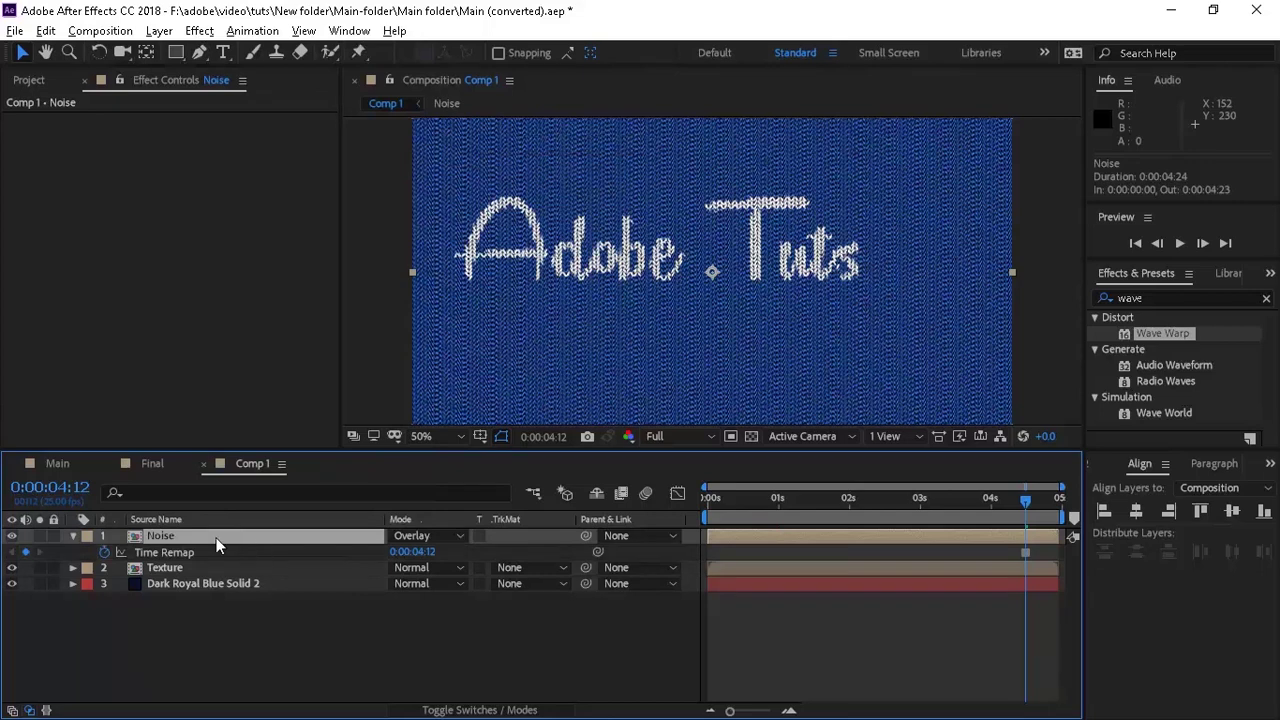
Scale the Noise layer to 120% and set its opacity to 35%.
key("s")
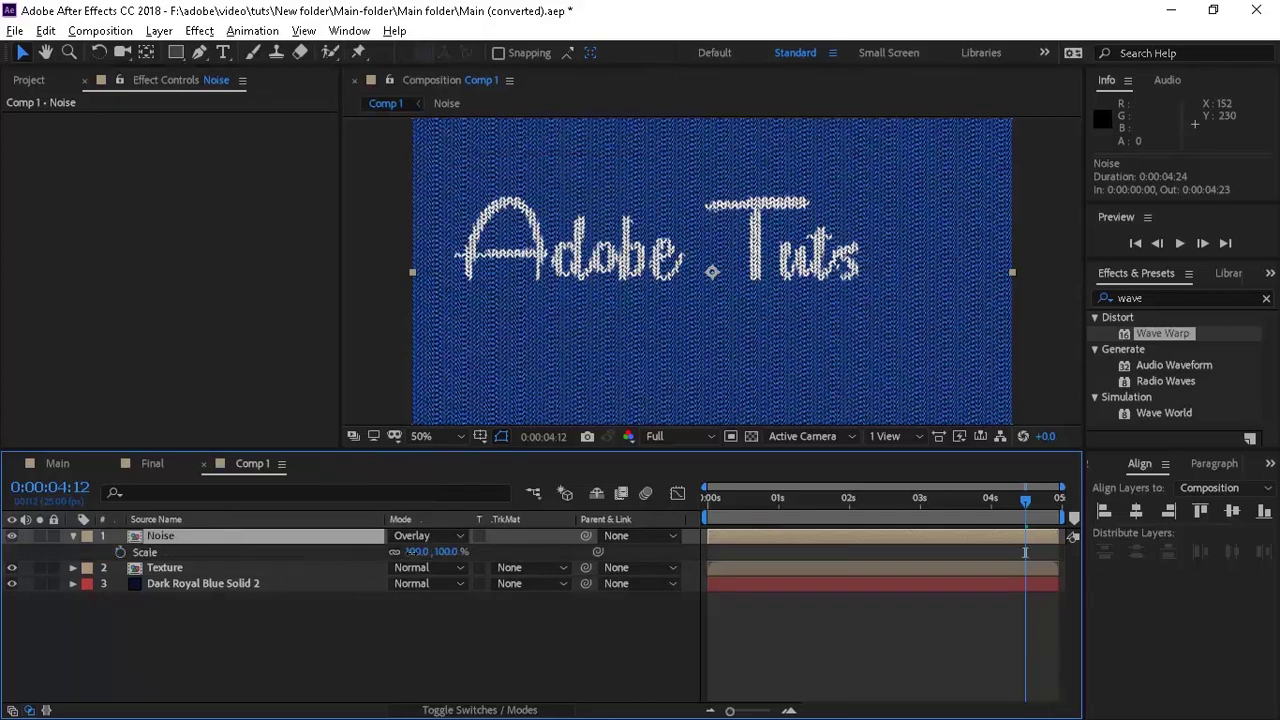
left_click(414, 551)
type("120")
key("Return")
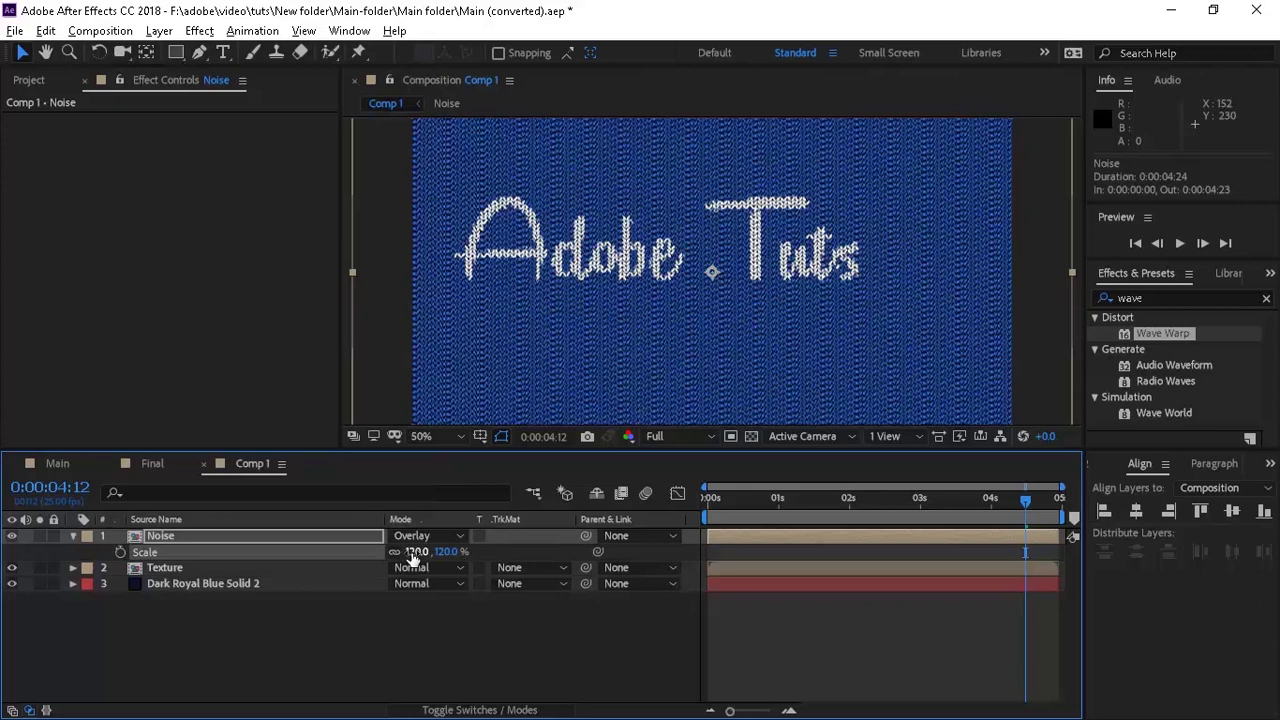
key("t")
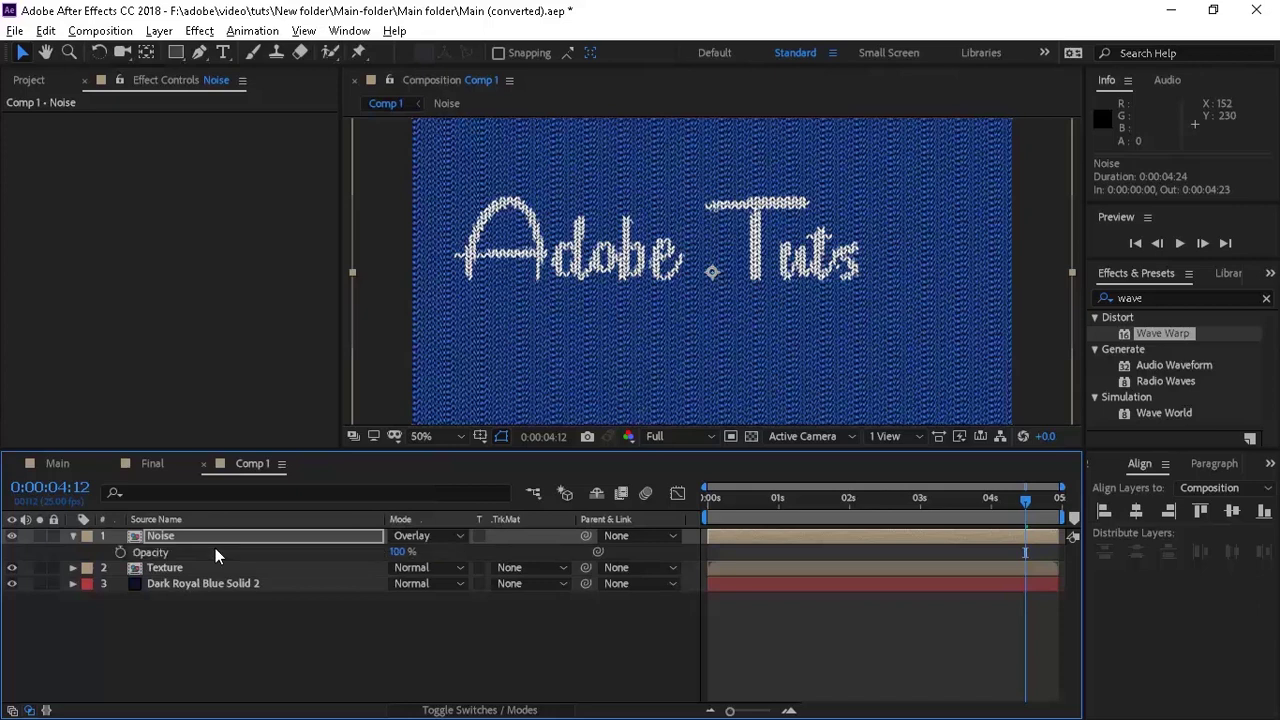
left_click(404, 552)
type("35")
key("Return")
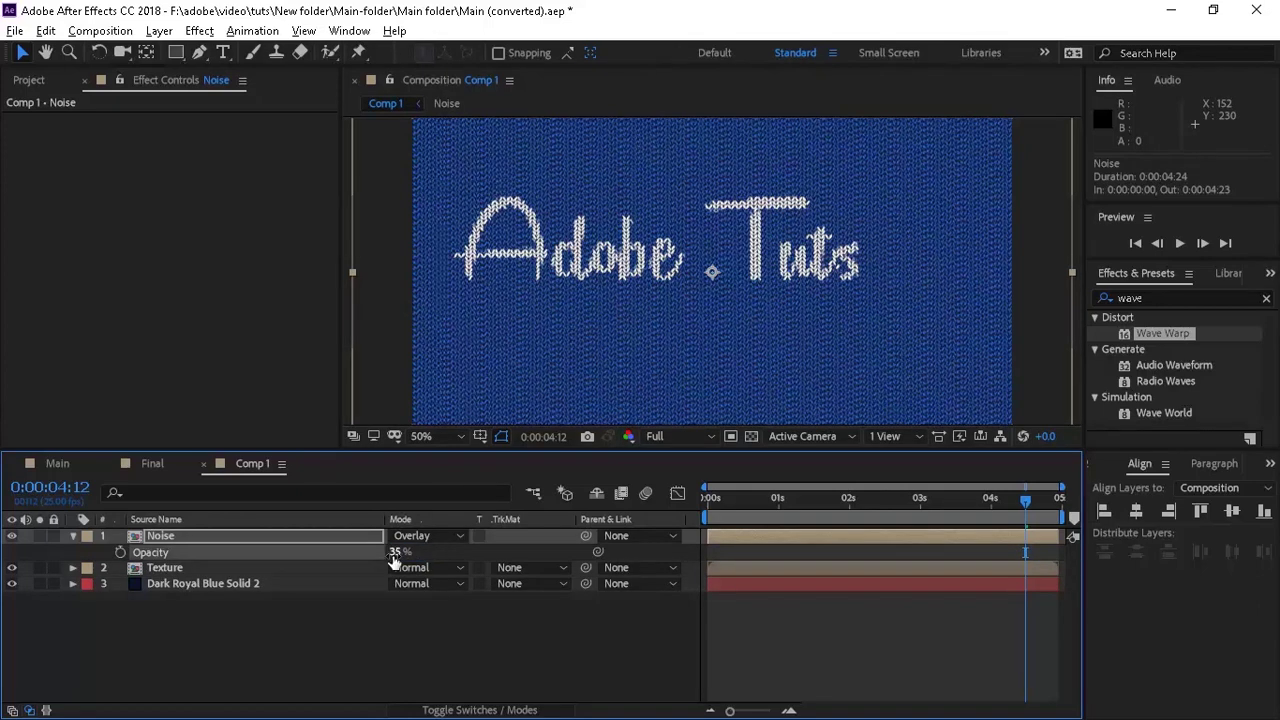
Inspect the knit text at 100% with Noise toggled on and off, then fit the view.
left_click(454, 439)
left_click(449, 292)
left_click_drag(449, 292, 670, 337)
left_click(13, 538)
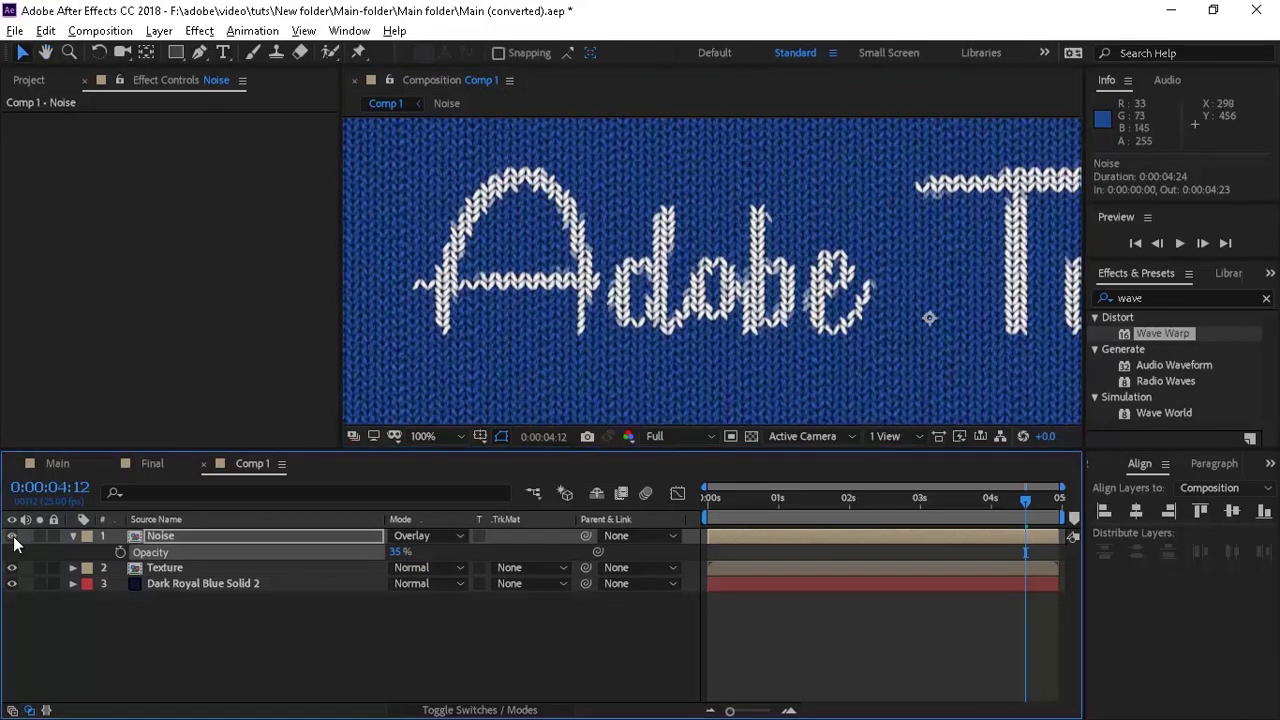
left_click(423, 437)
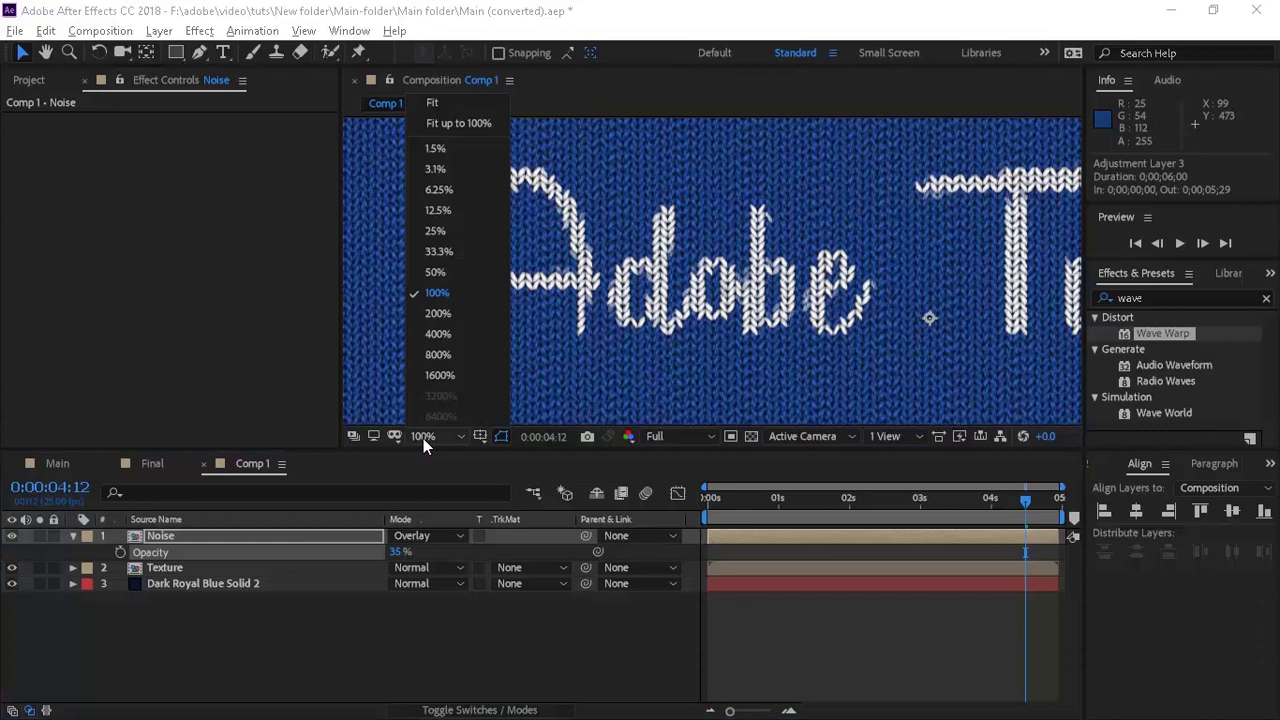
left_click(445, 120)
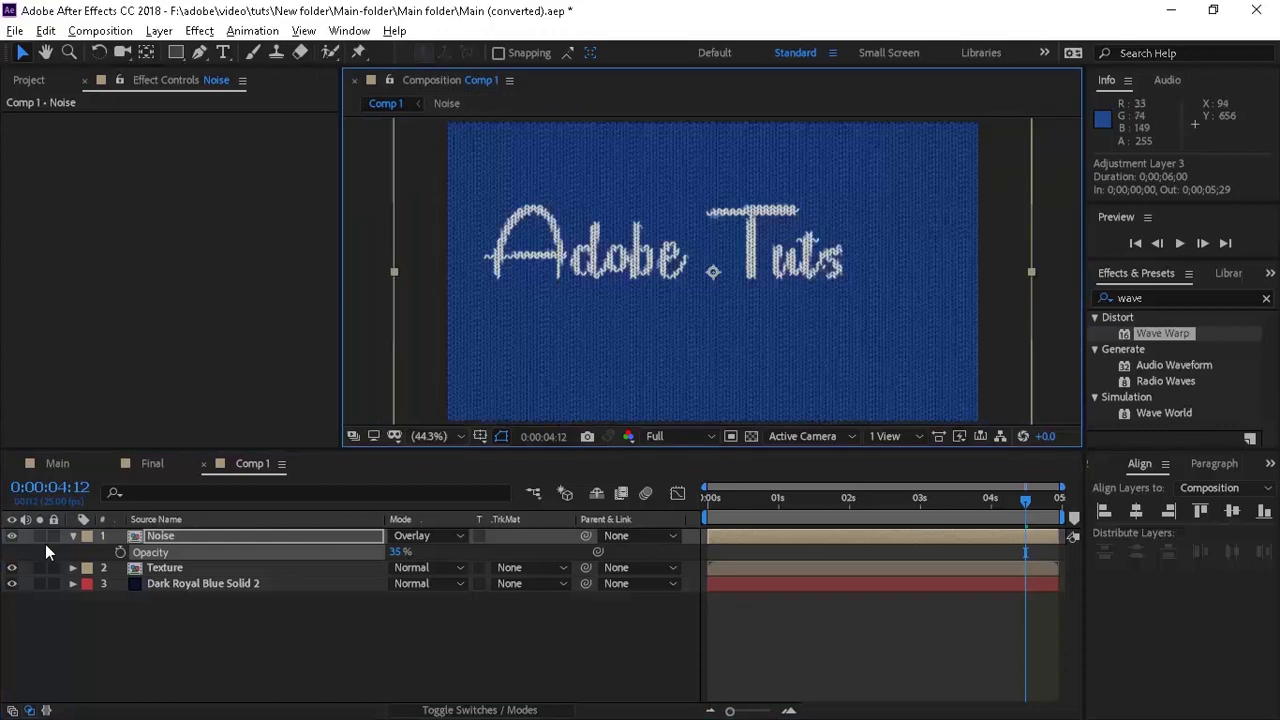
Create a new adjustment layer at the top of Comp 1.
left_click(72, 536)
right_click(150, 606)
mouse_move(329, 395)
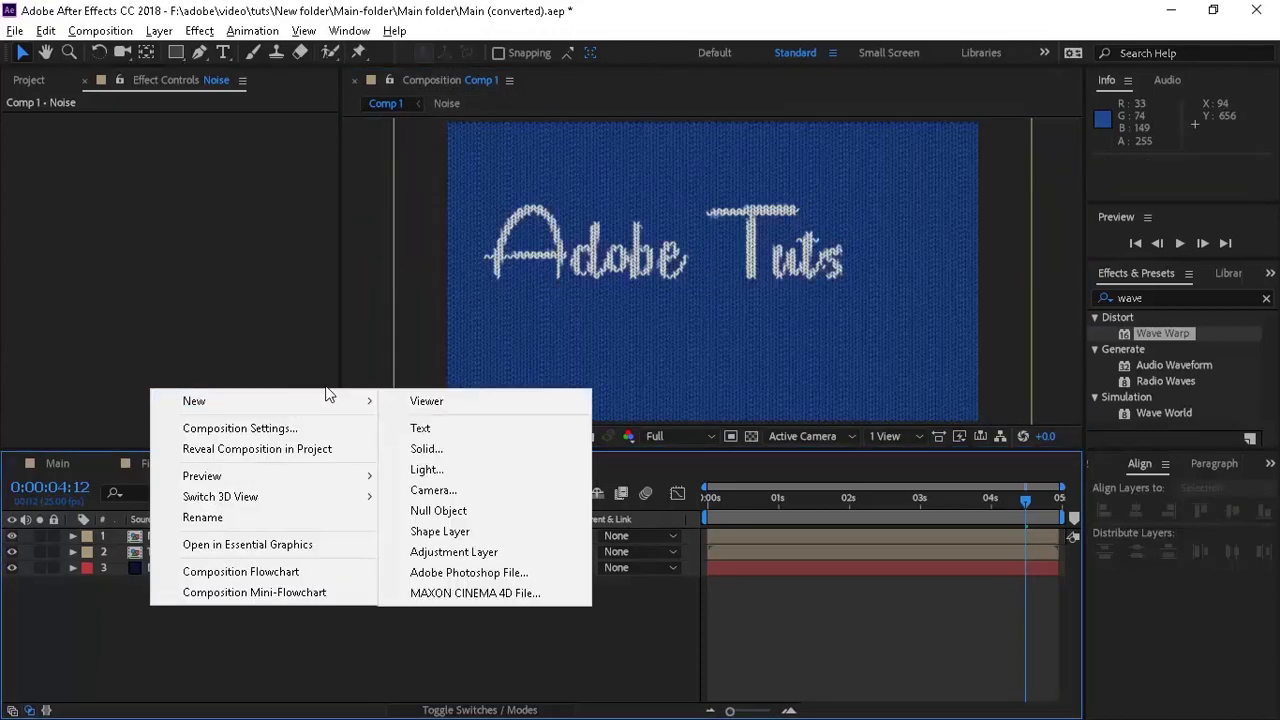
left_click(486, 552)
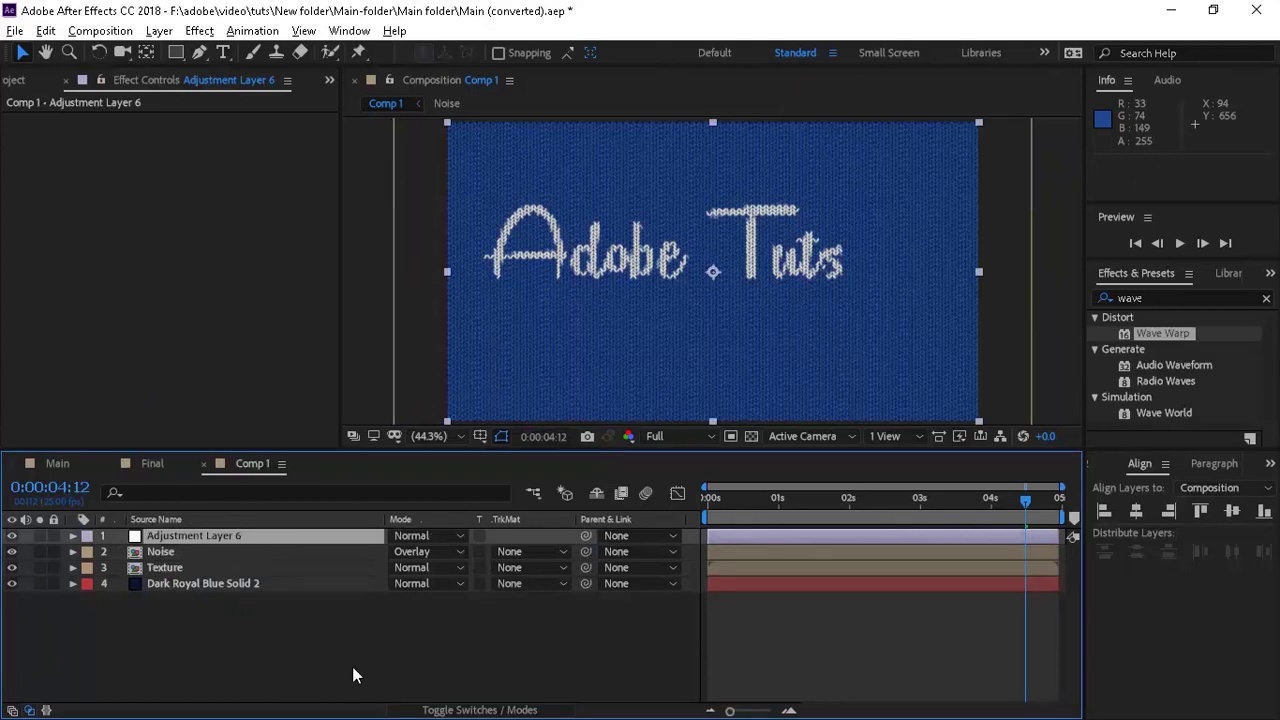
Apply Unsharp Mask to the adjustment layer with Amount 20 and Radius 415.
left_click(1168, 299)
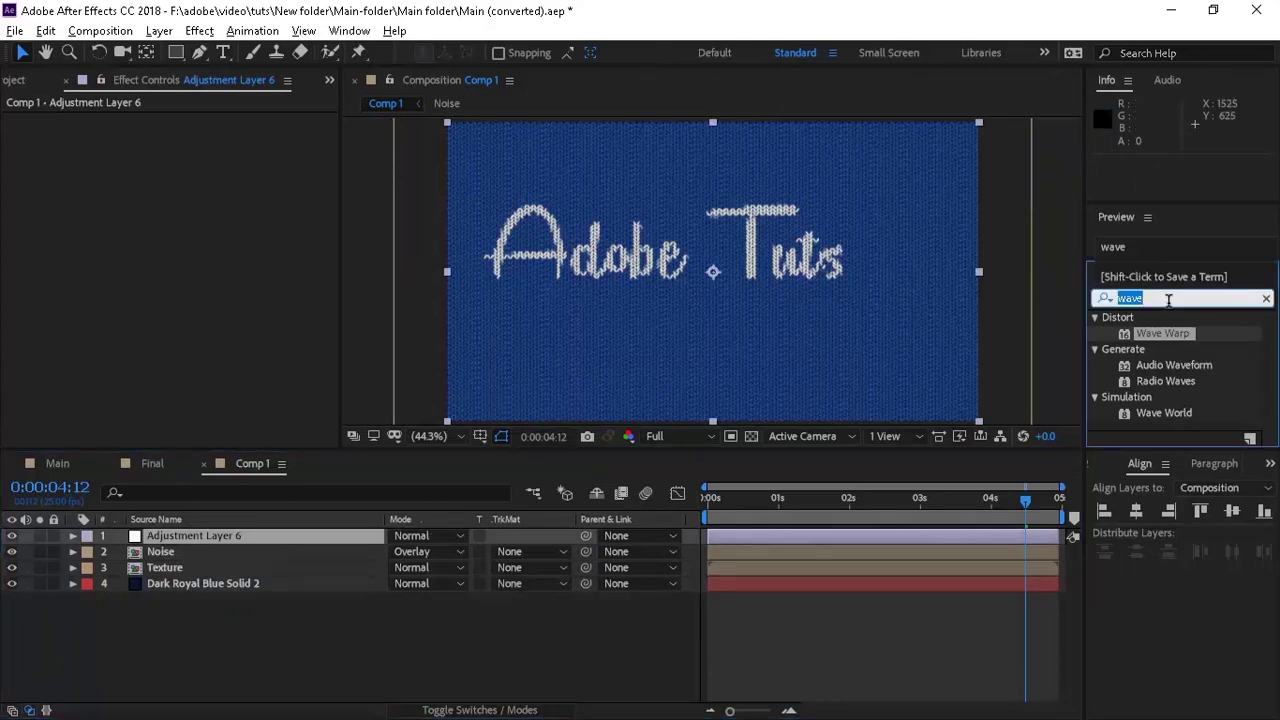
key("BackSpace")
type("uns")
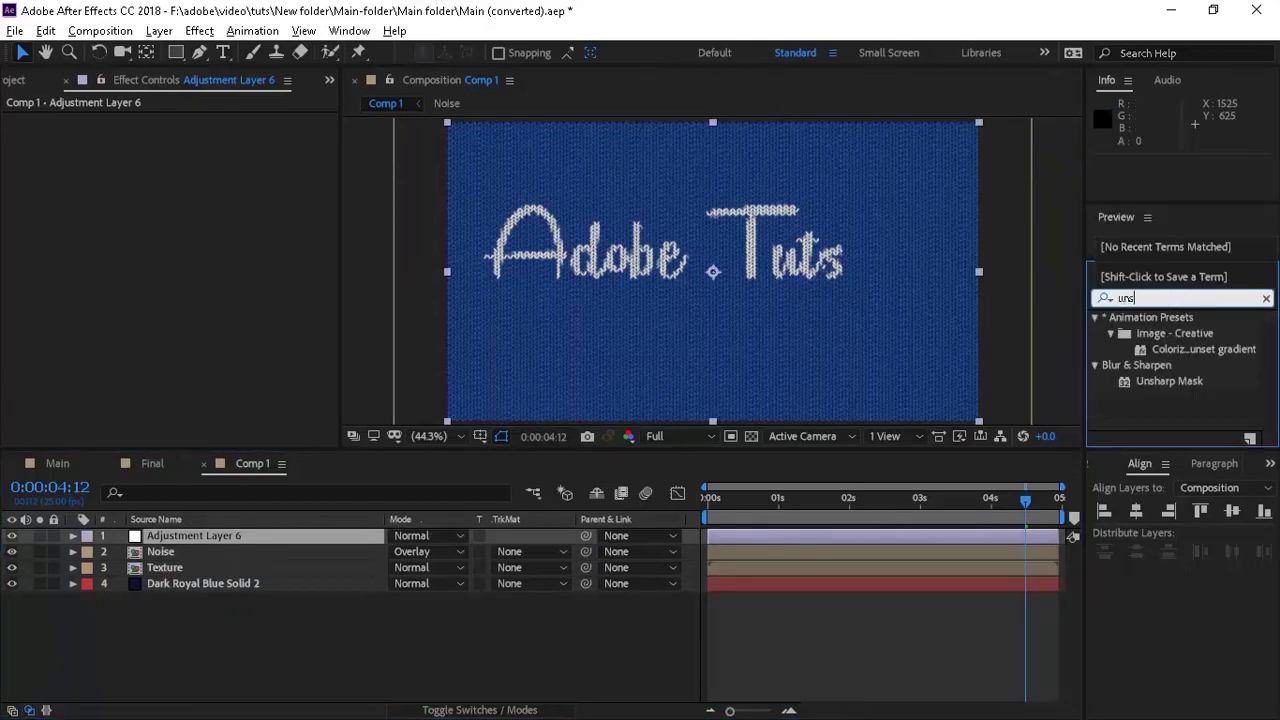
mouse_move(1182, 381)
left_mouse_down()
mouse_move(691, 416)
mouse_move(135, 219)
left_mouse_up()
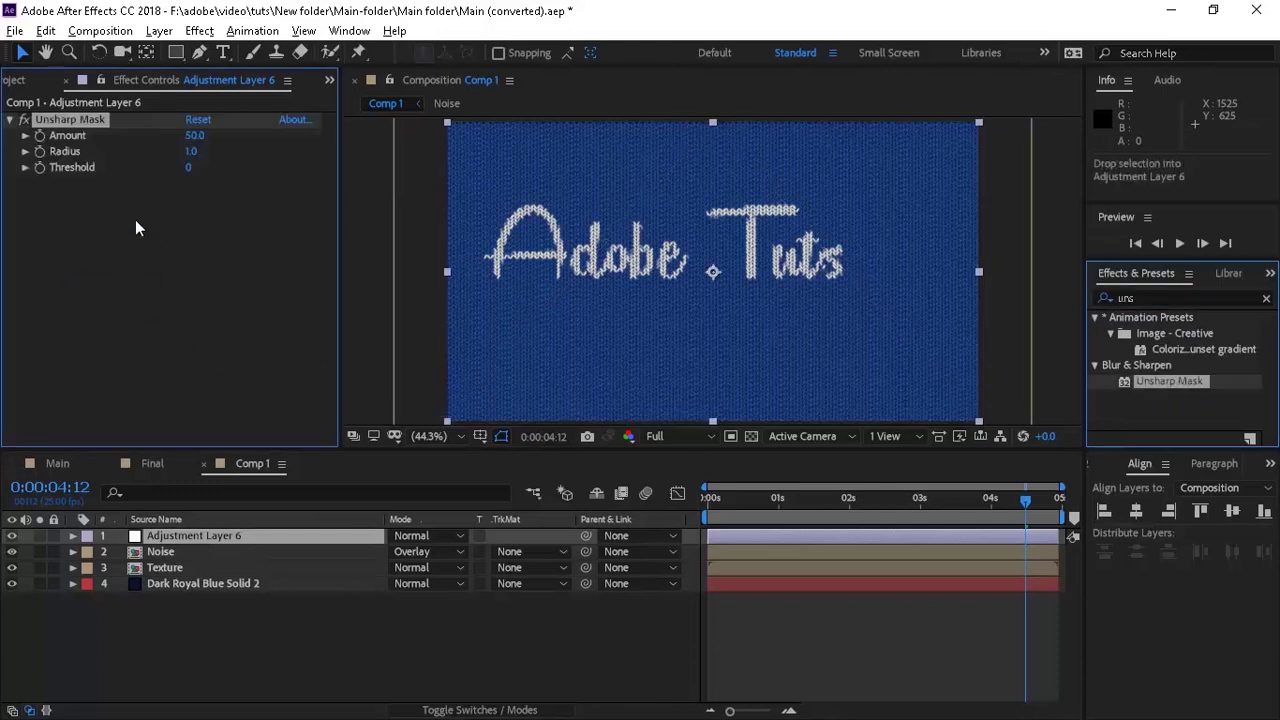
left_click(194, 135)
type("20")
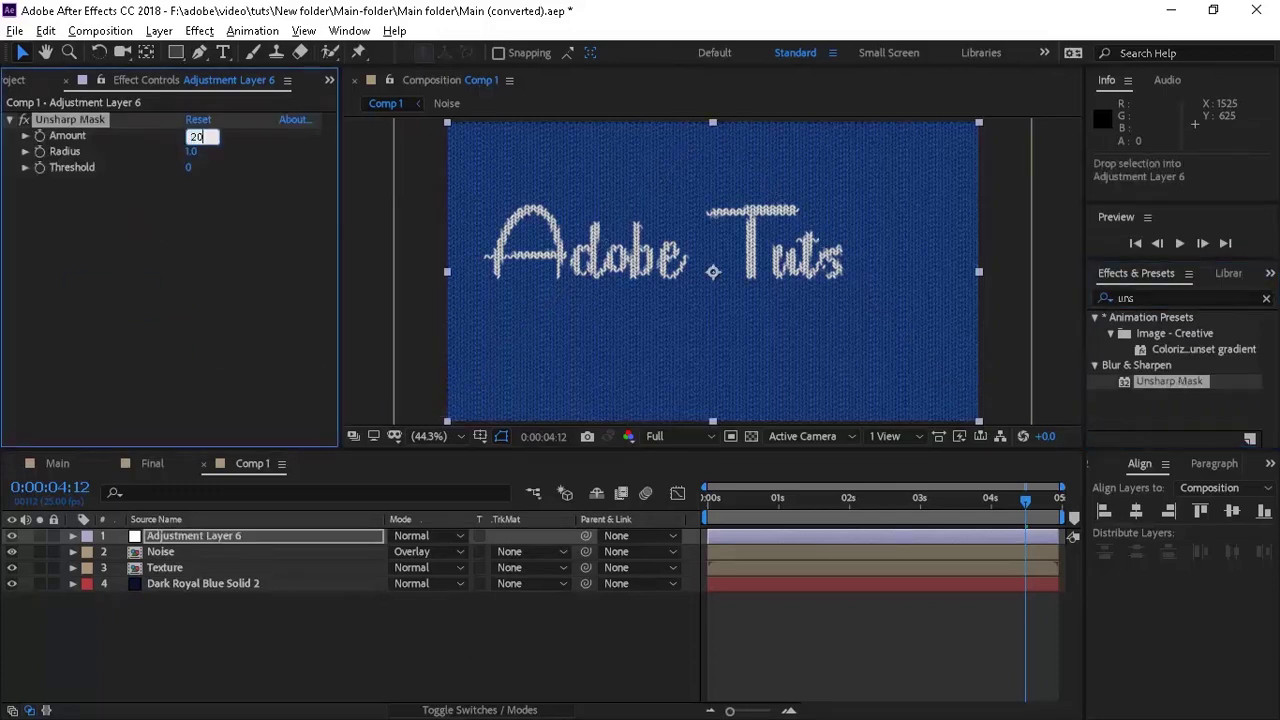
key("Tab")
type("5")
key("Return")
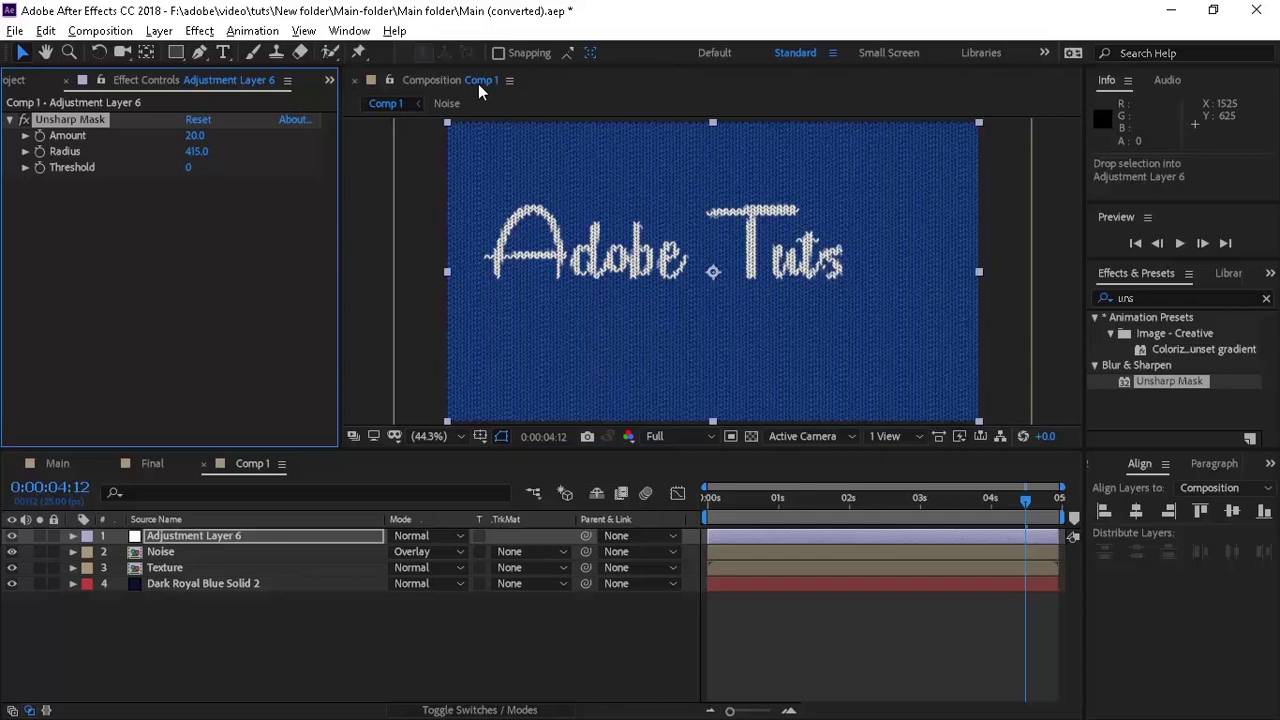
left_click(10, 120)
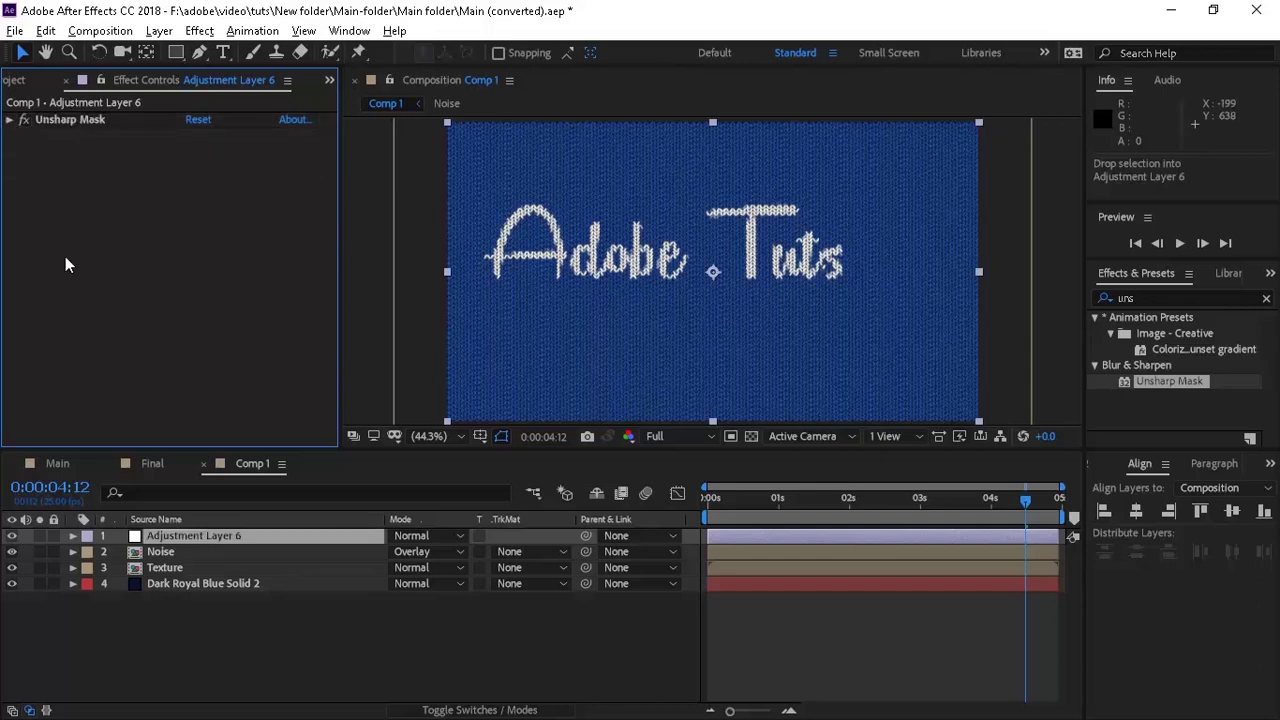
Add Glow with threshold 66%, radius 100 and intensity 0.2.
left_click(1172, 297)
type("glow")
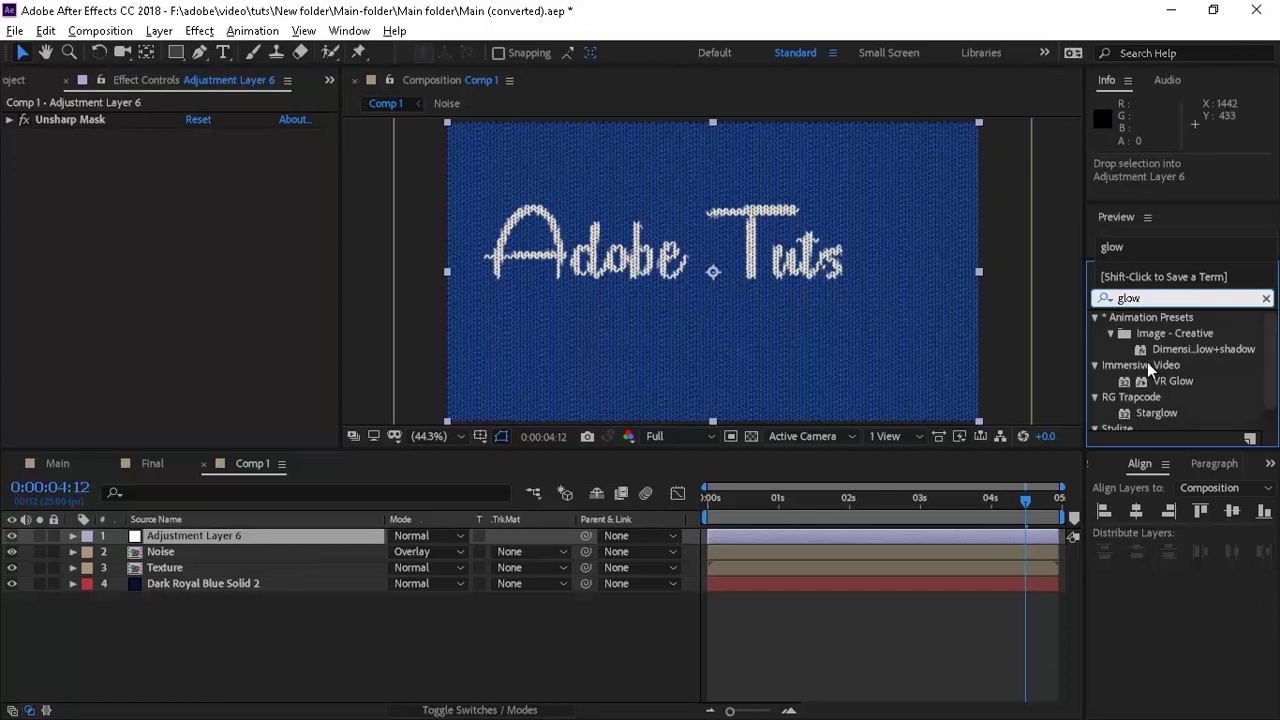
scroll(1176, 412, "down", 1)
mouse_move(1160, 422)
left_mouse_down()
mouse_move(221, 288)
mouse_move(182, 262)
left_mouse_up()
left_click(197, 167)
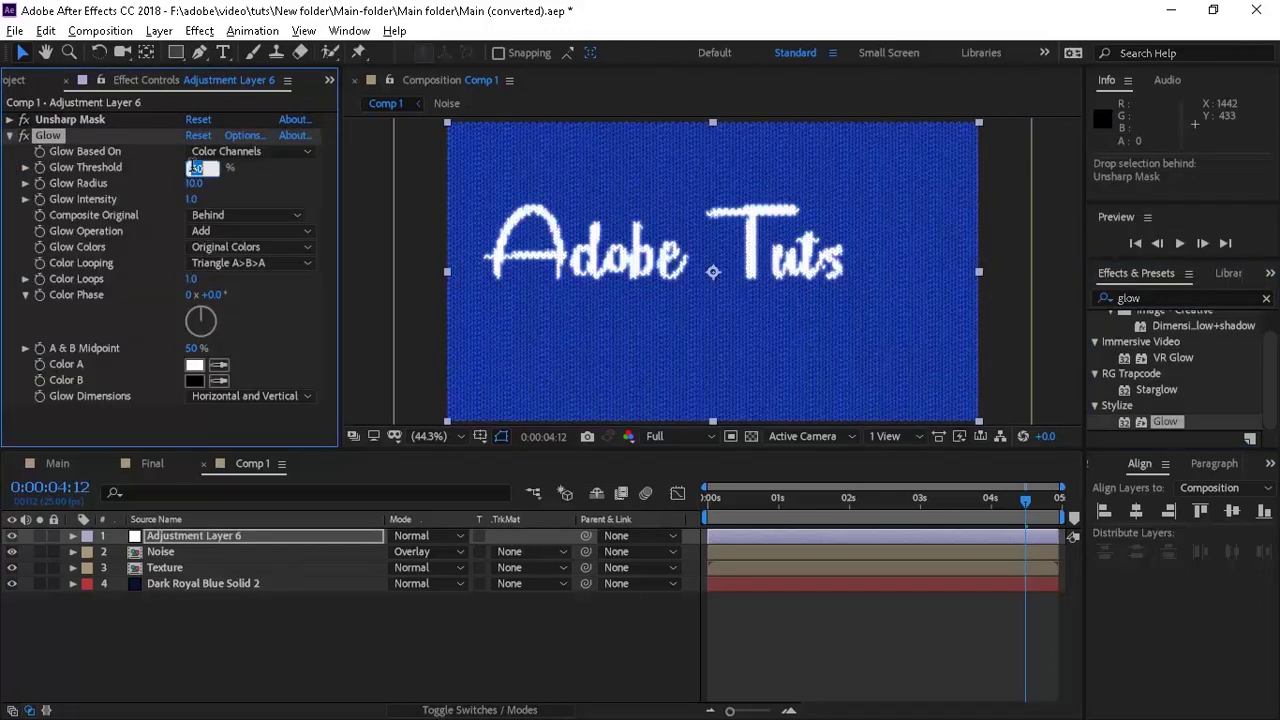
key("Tab")
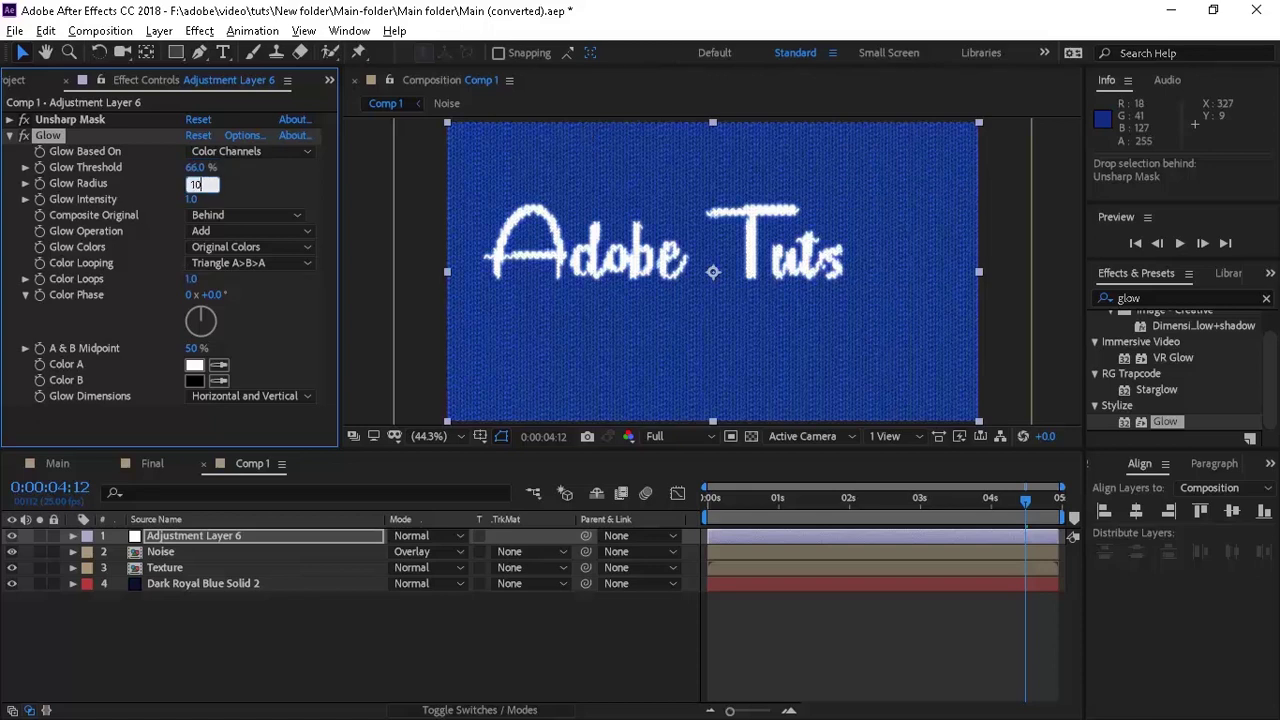
type("0")
key("Tab")
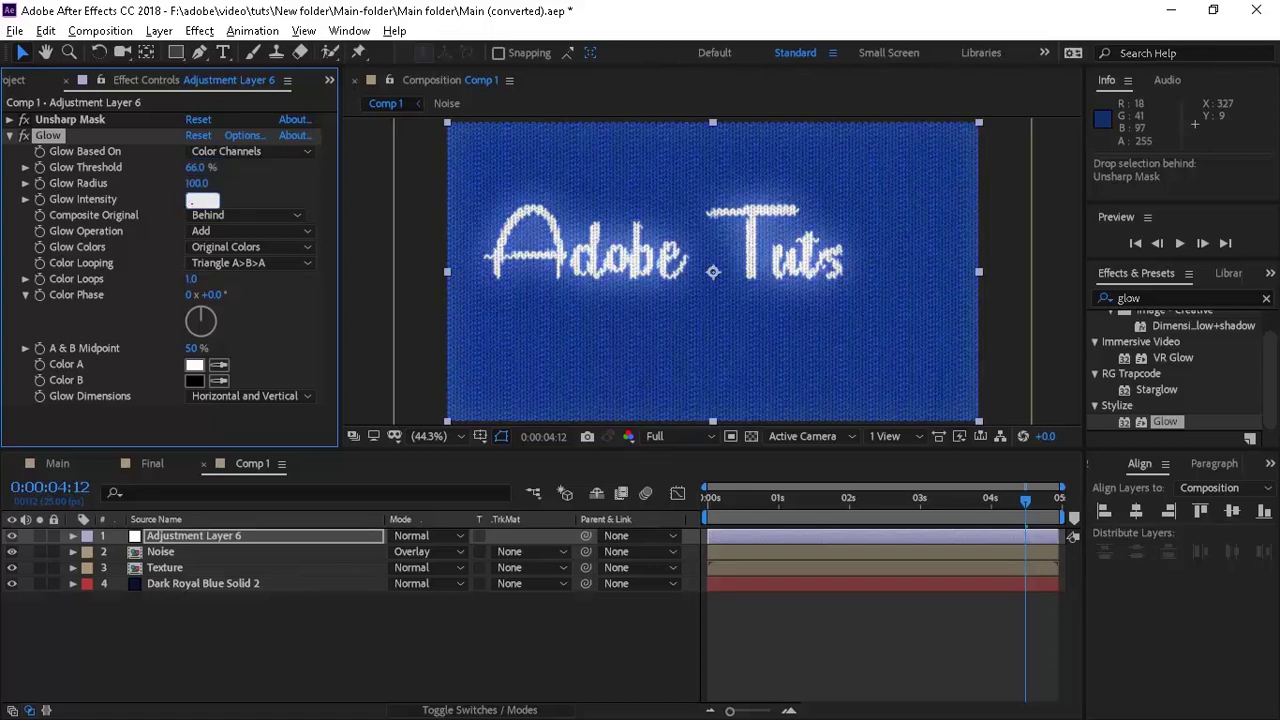
type("2")
key("Return")
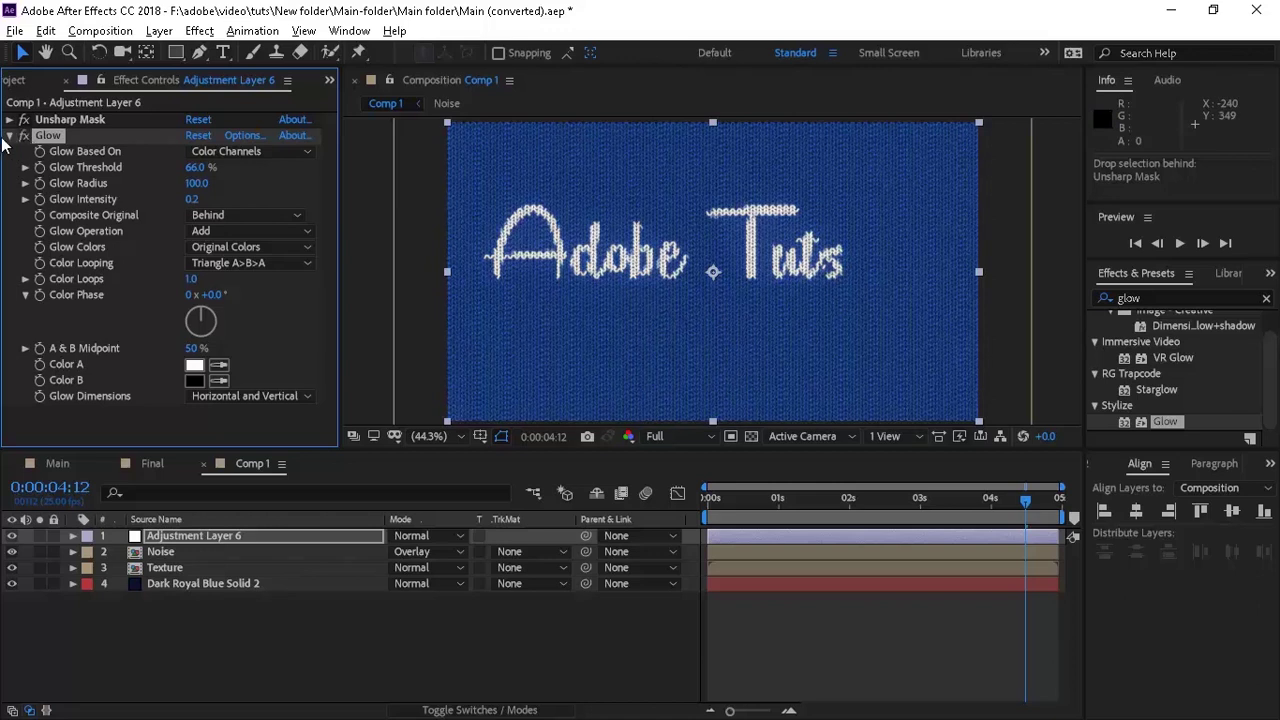
Apply CC Spotlight to the adjustment layer with From set to 194, -166.
left_click(9, 135)
left_click(1180, 298)
type("cc spo")
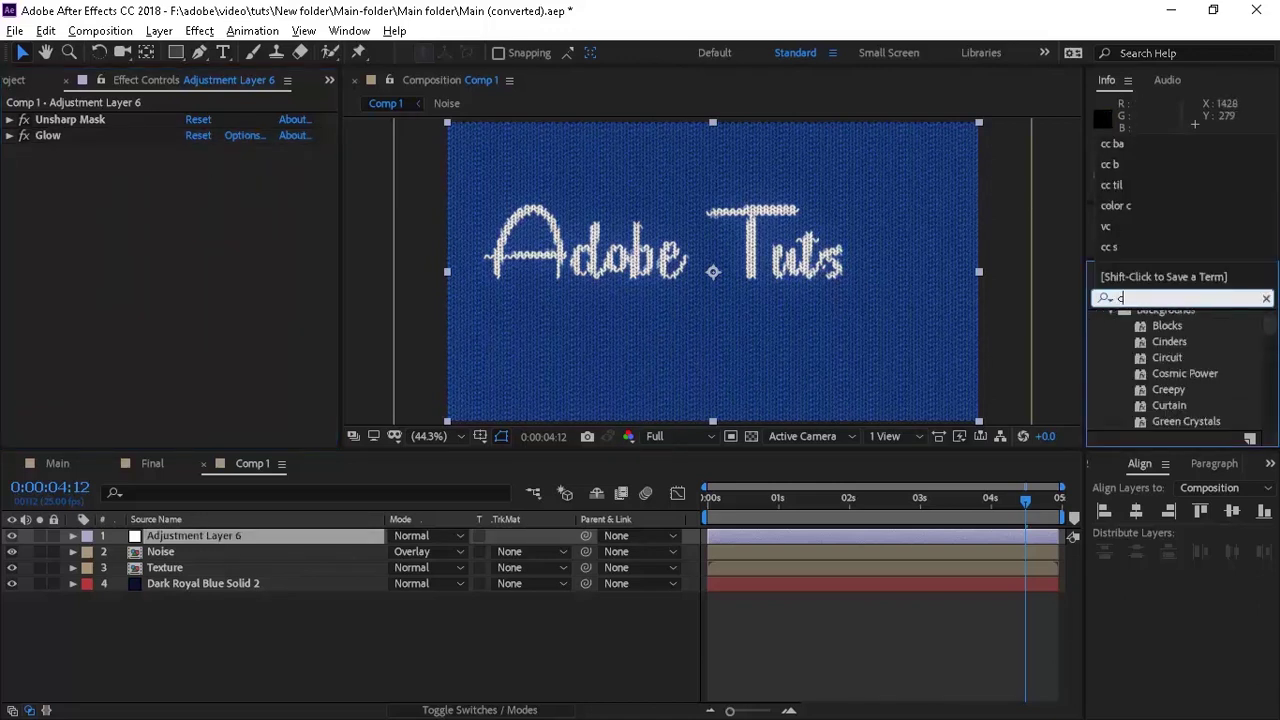
left_click_drag(1192, 336, 192, 292)
left_click(222, 167)
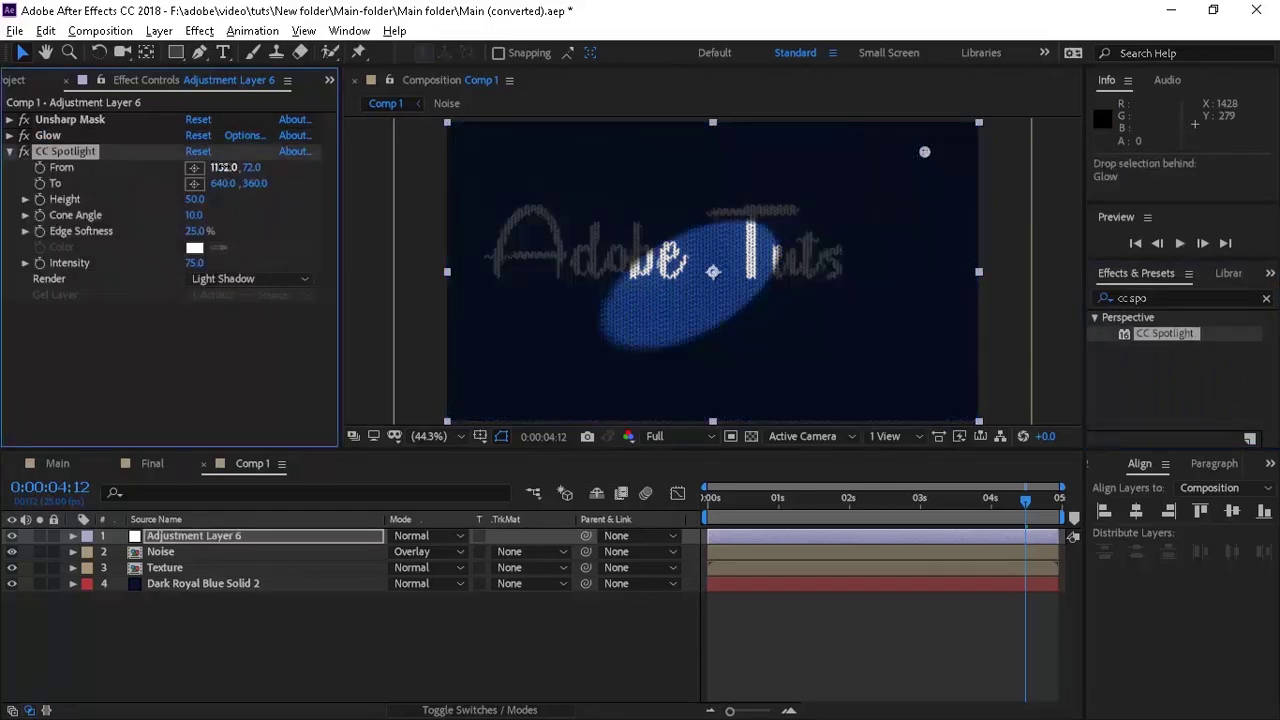
type("194")
key("Tab")
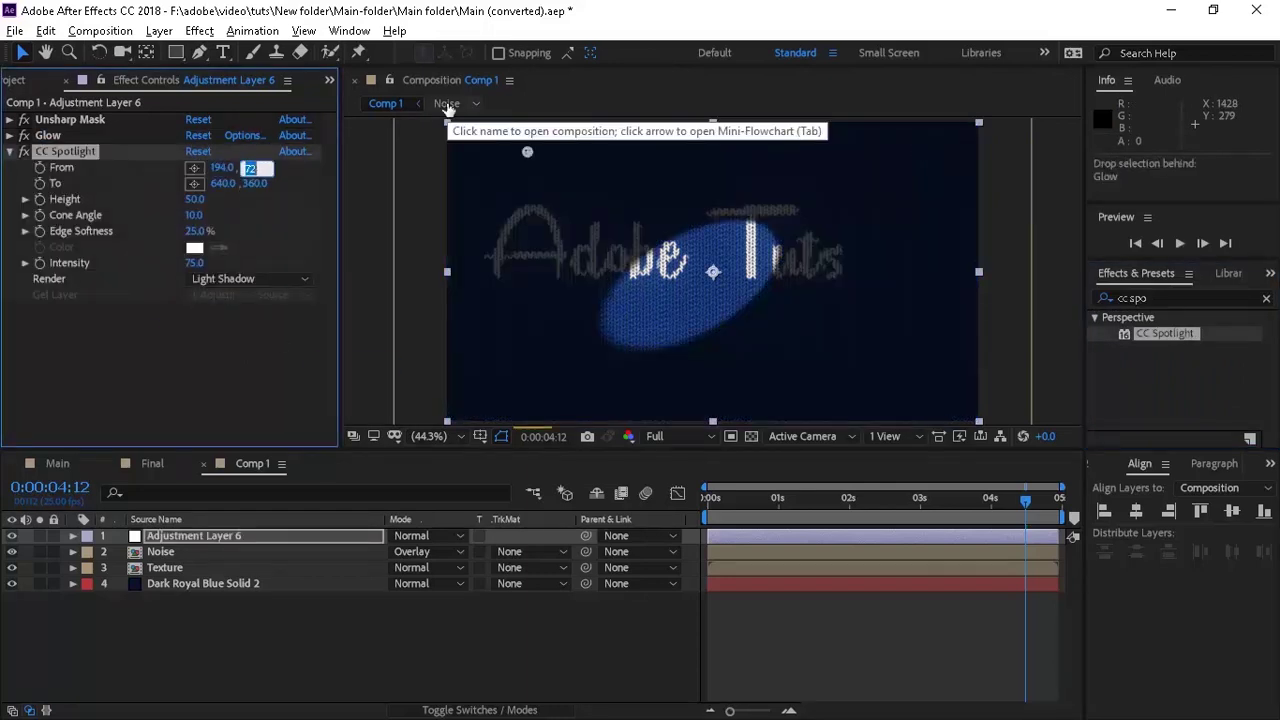
type("-166")
key("Return")
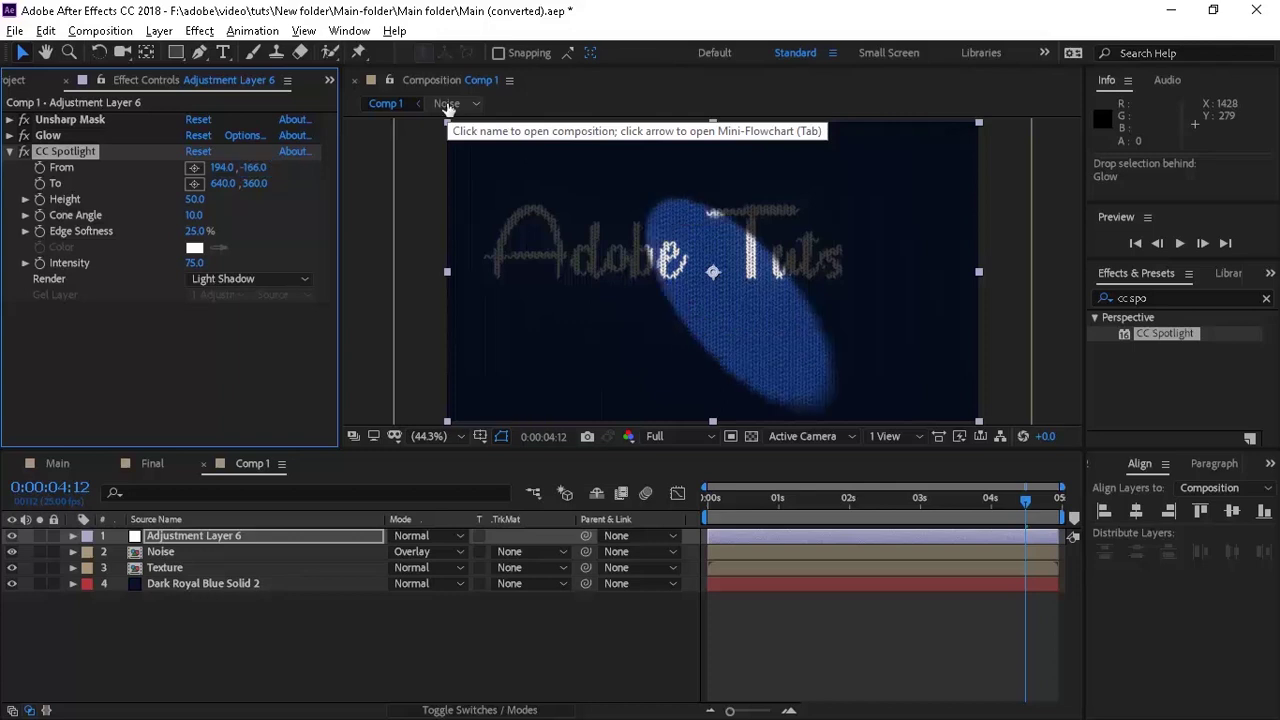
Set spotlight To 630, 414, height 71, cone angle 27, edge softness 100% and intensity 20.
left_click(222, 183)
type("630")
key("Tab")
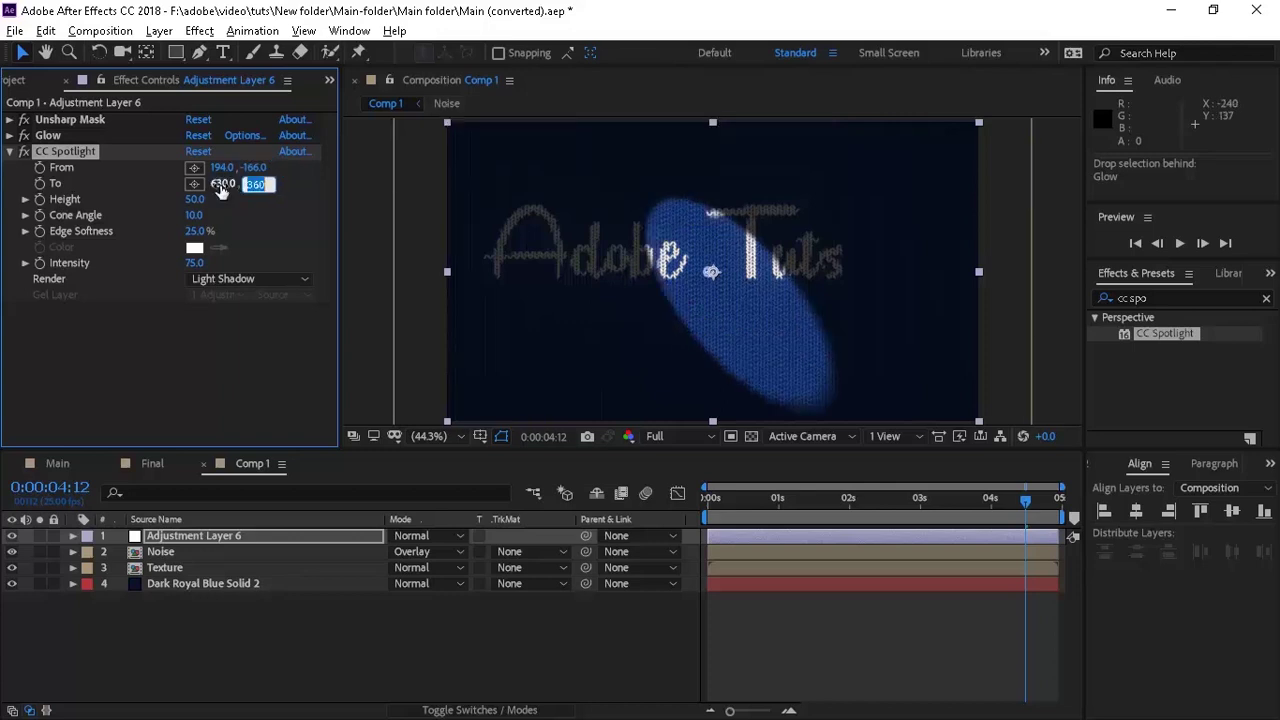
type("414")
key("Tab")
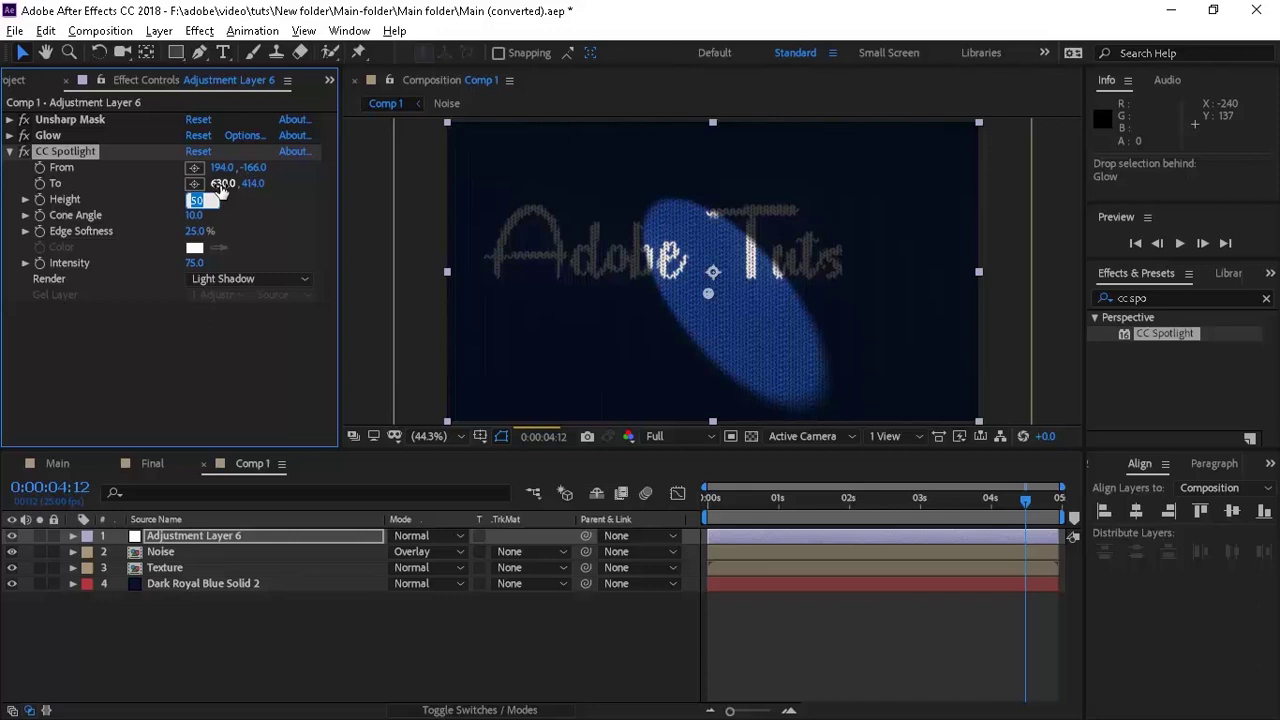
type("71")
key("Tab")
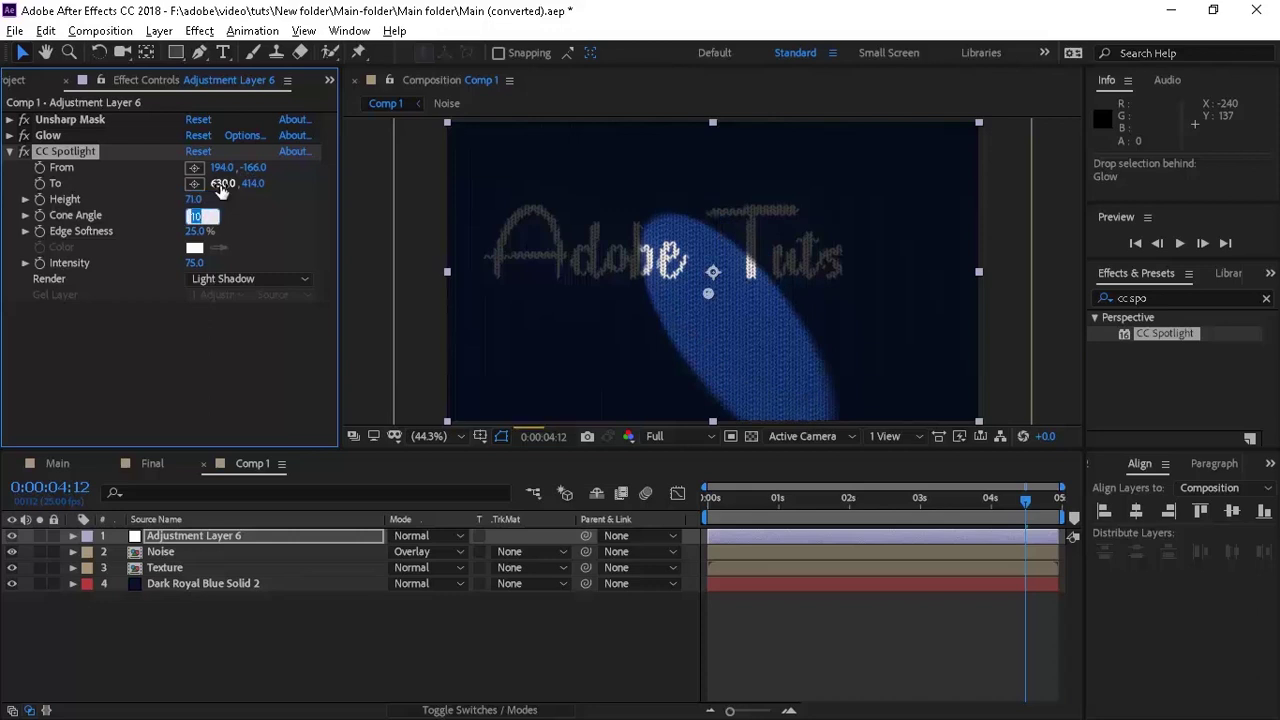
type("26")
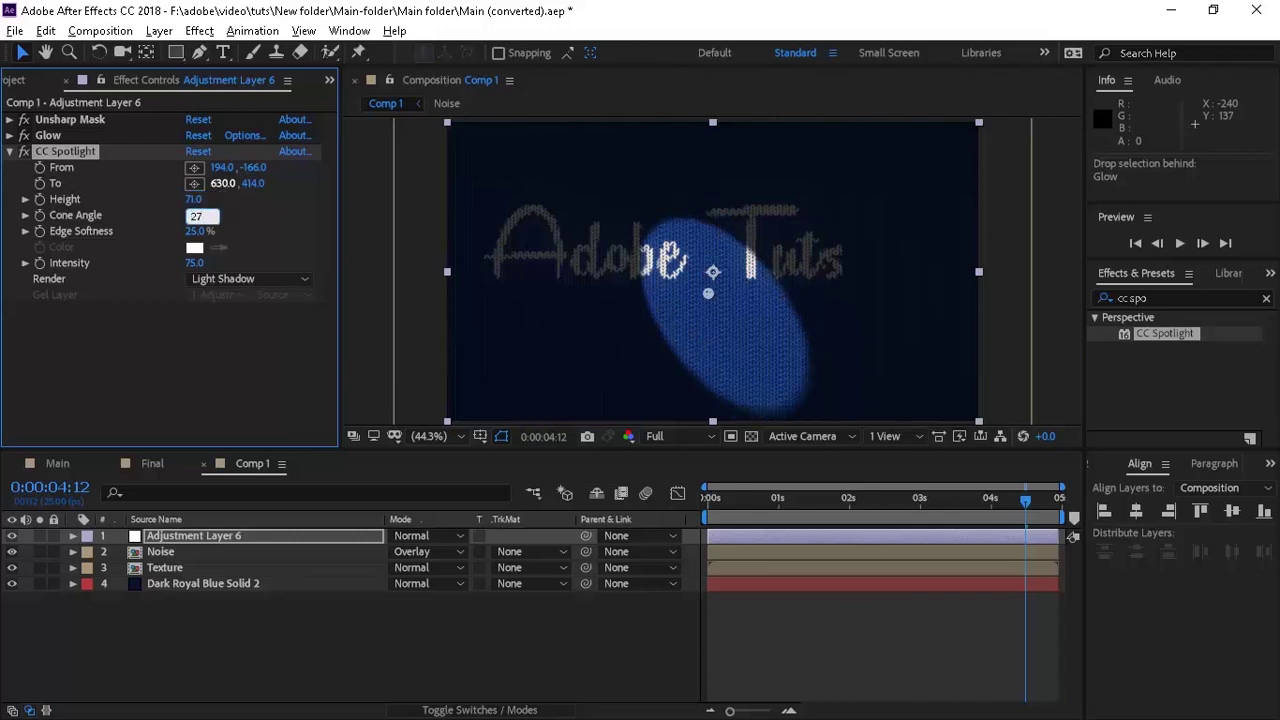
key("Tab")
type("100")
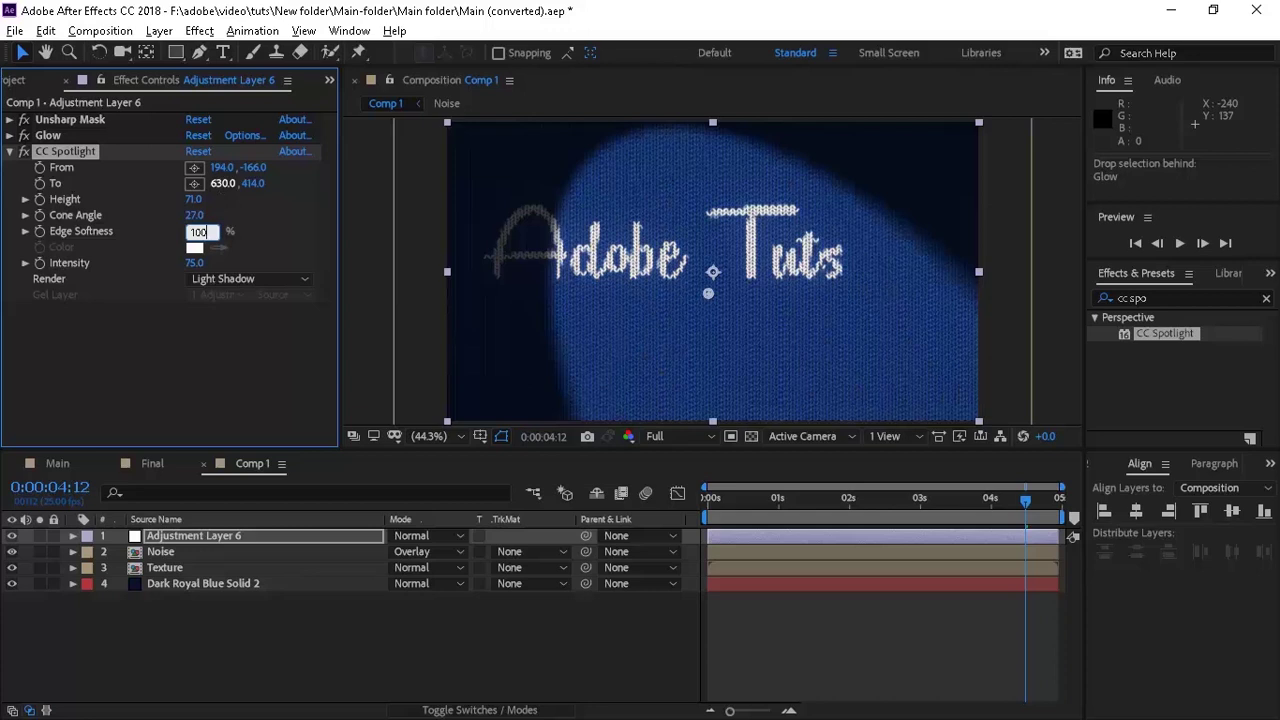
key("Tab")
type("20")
key("Return")
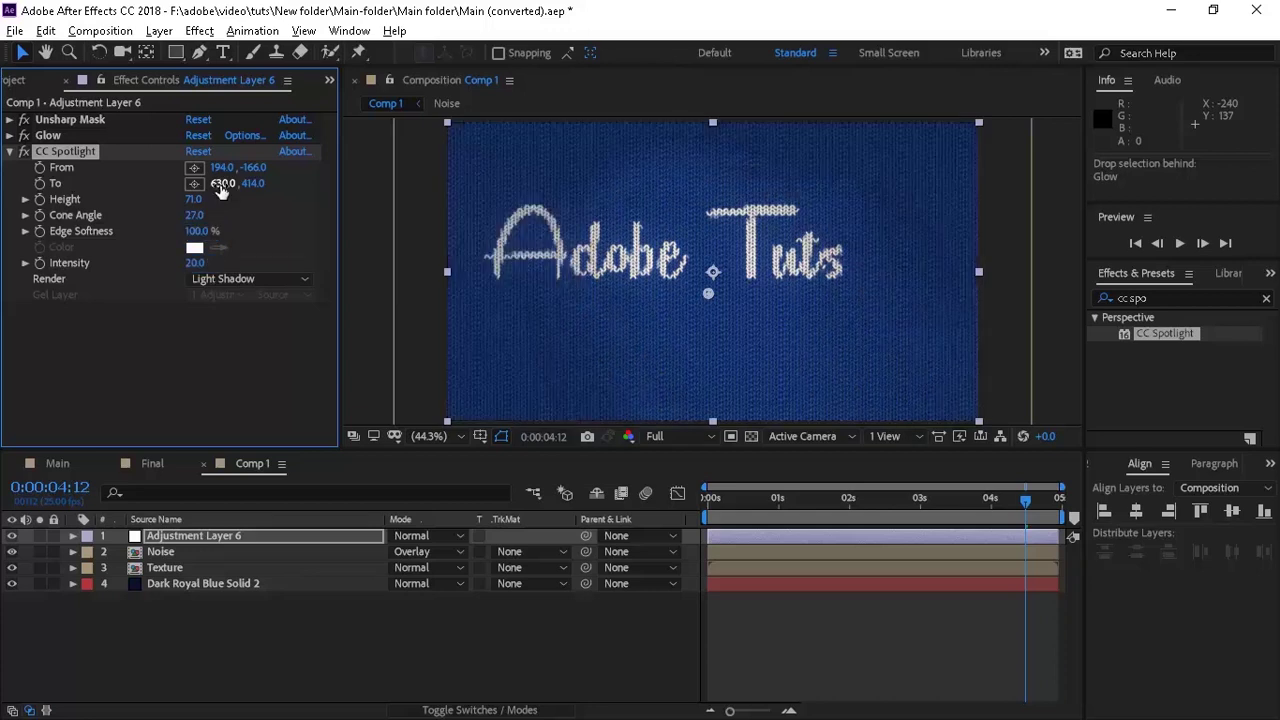
left_click(25, 152)
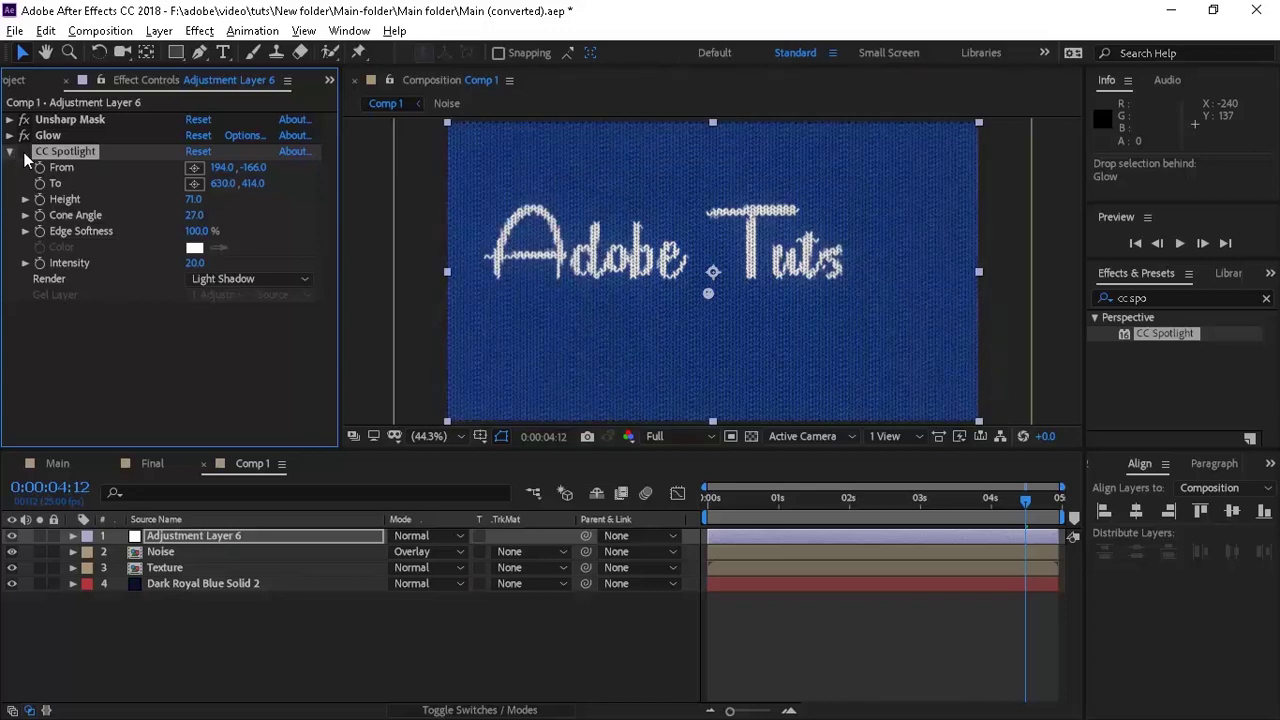
left_click(25, 152)
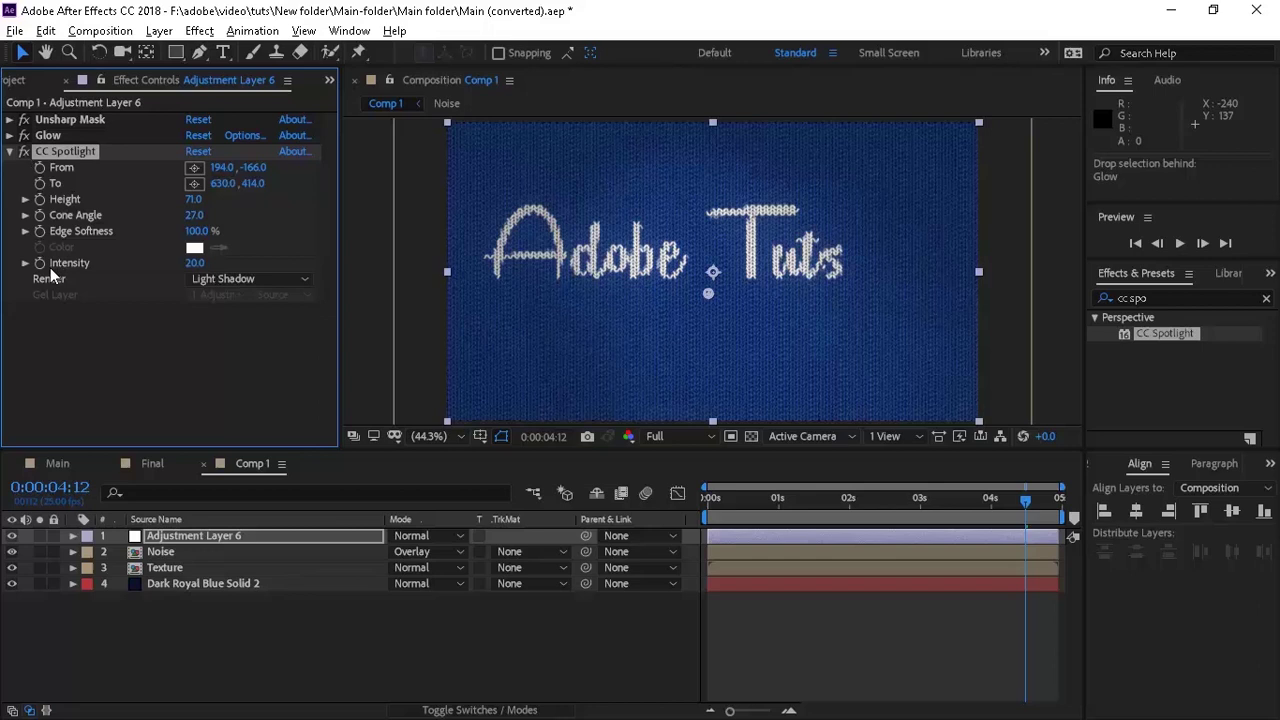